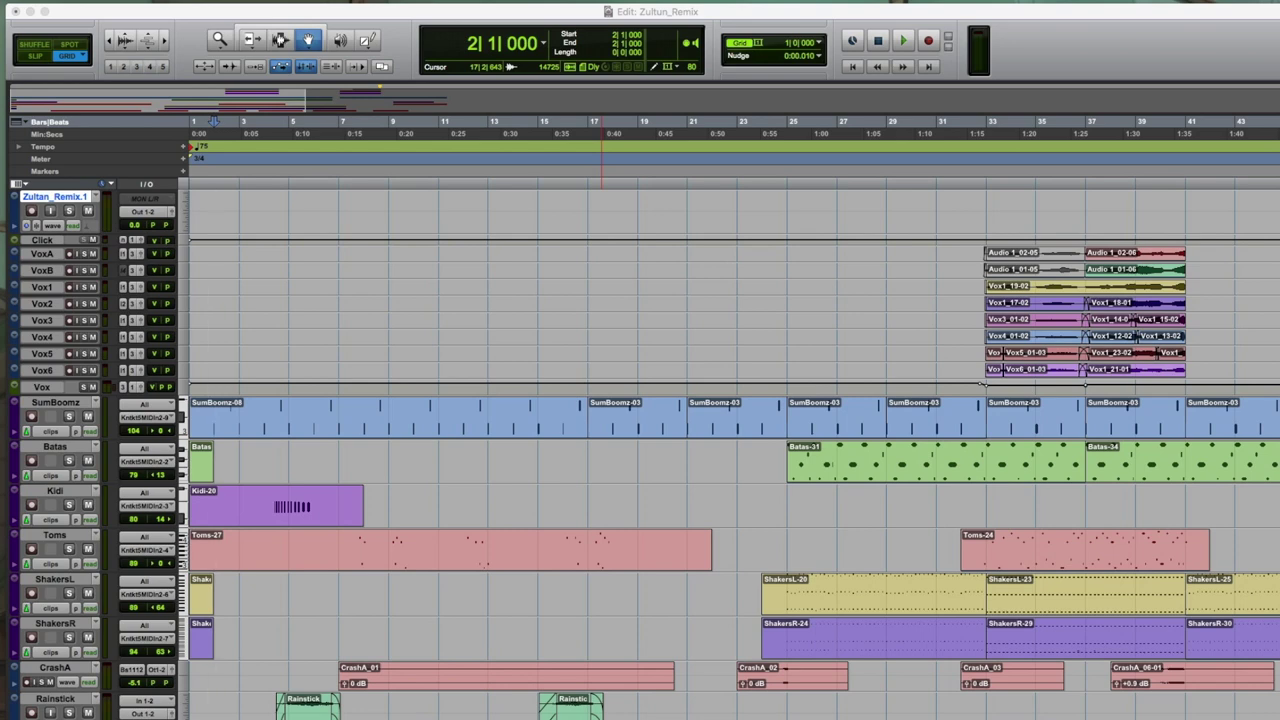
# Start playback from the session's beginning and examine the opening SumBoomz clip's notes in the MIDI Editor
pyautogui.scroll(-5, 736, 510)
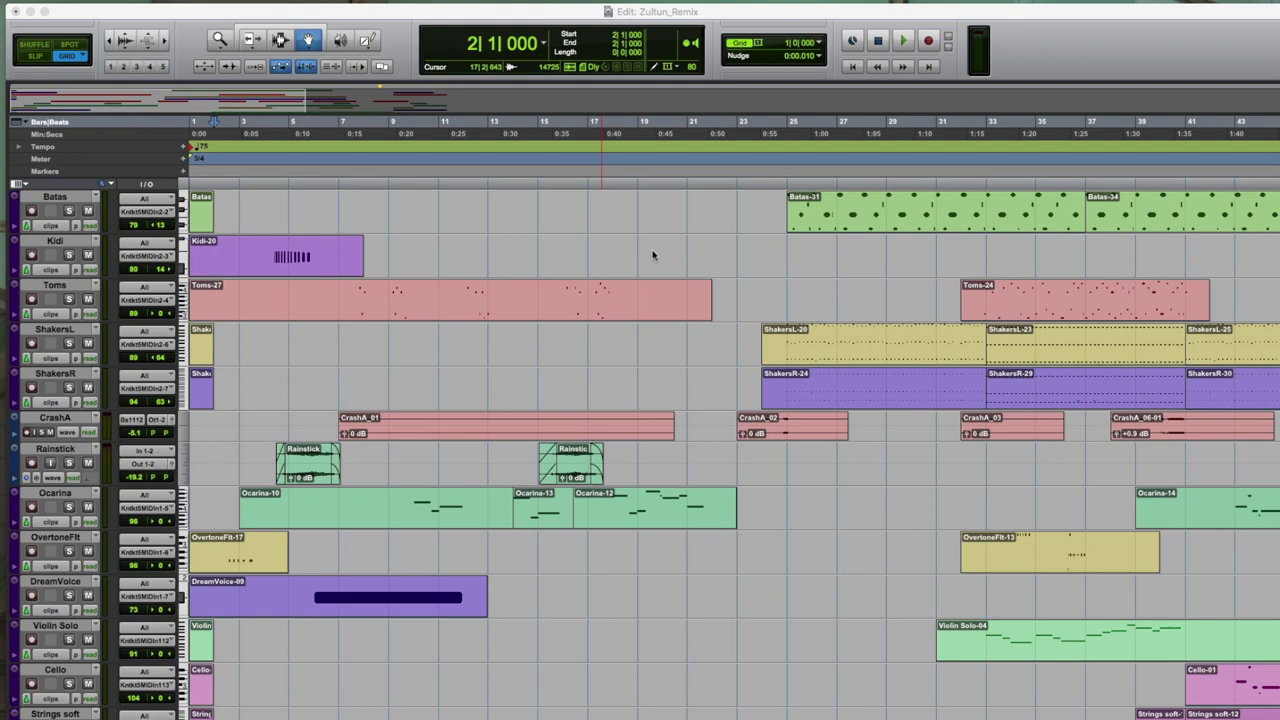
pyautogui.scroll(2, 652, 255)
pyautogui.press('space')
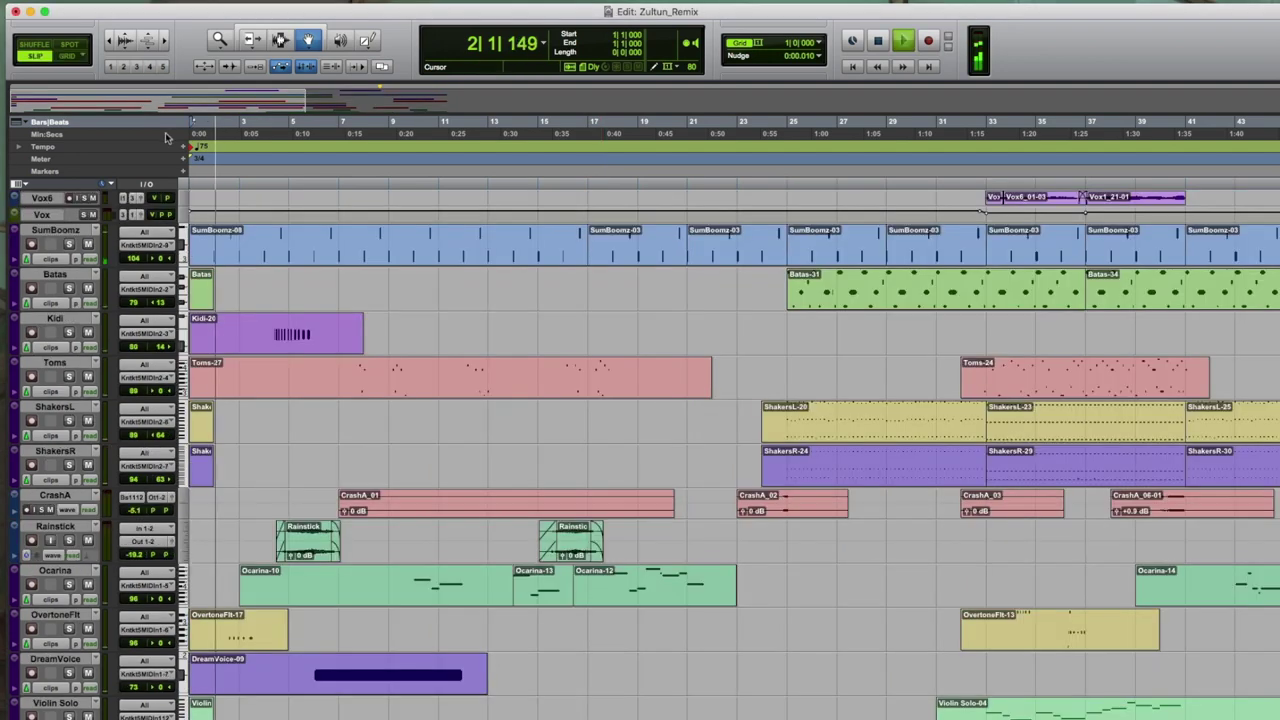
pyautogui.doubleClick(249, 260)
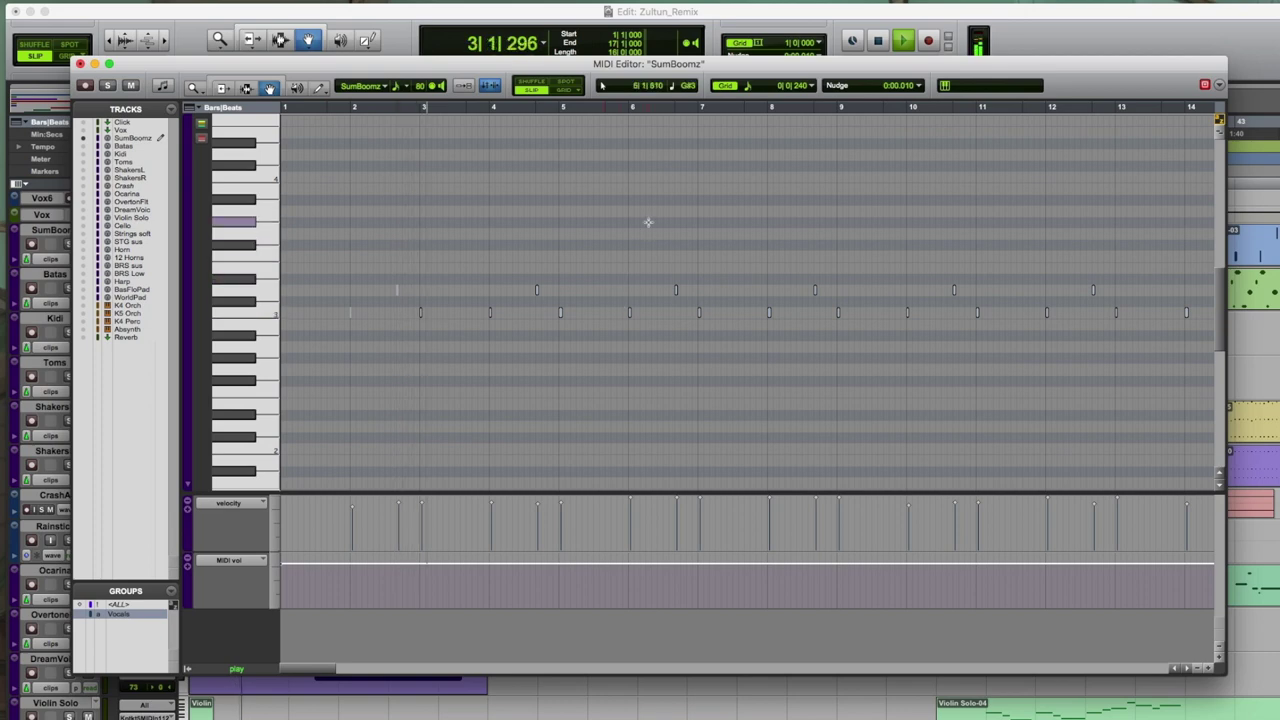
pyautogui.click(80, 64)
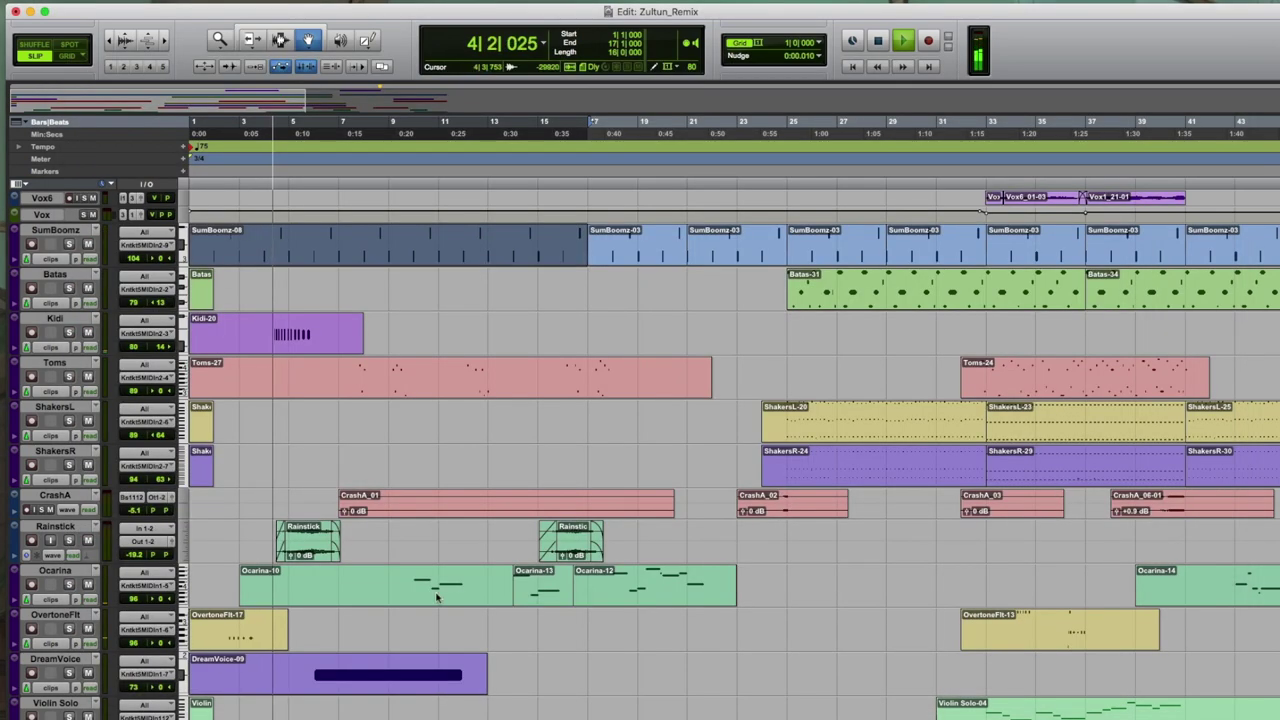
# Examine the notes of the Kidi clip at the song's start in the MIDI Editor
pyautogui.doubleClick(311, 349)
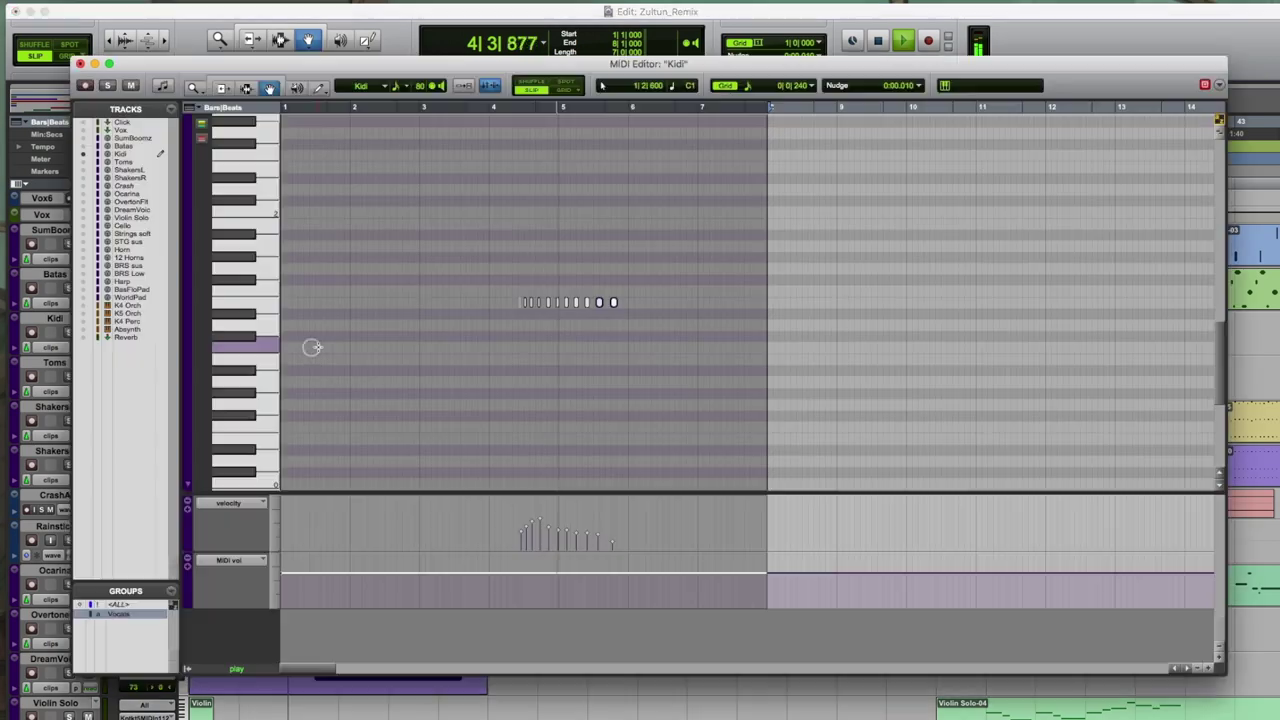
pyautogui.click(81, 63)
pyautogui.scroll(-3, 349, 488)
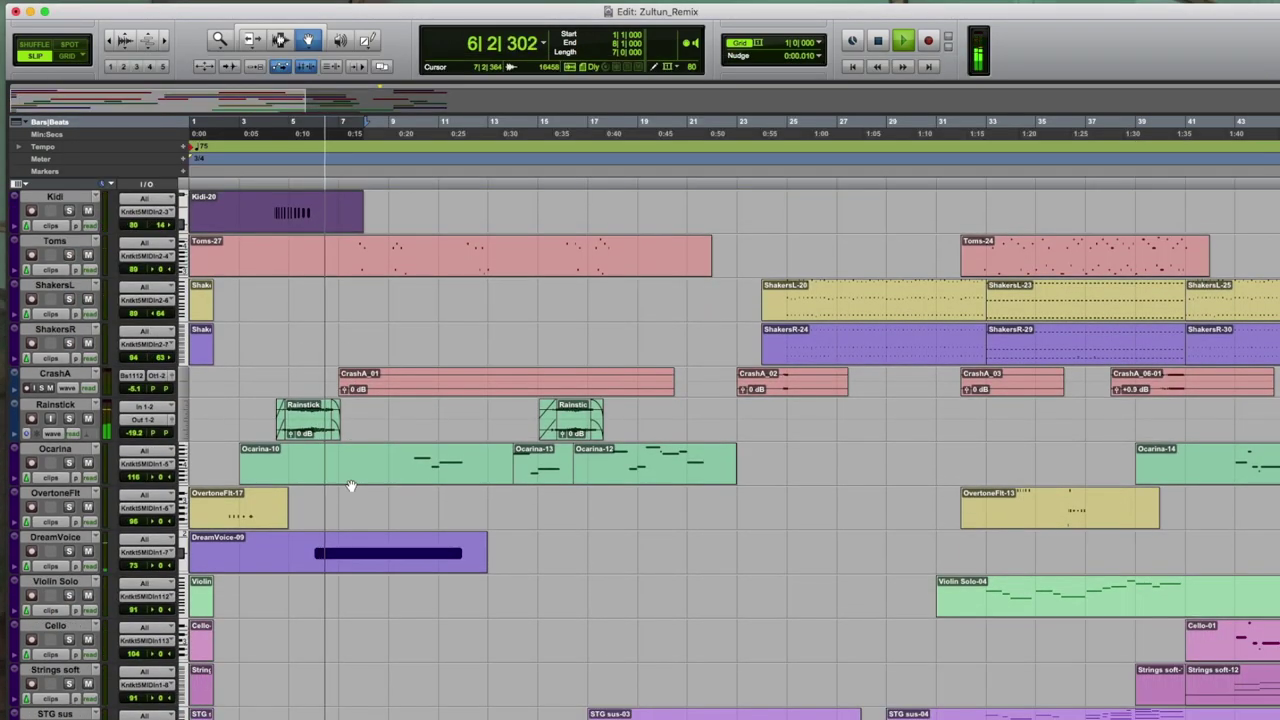
# Examine the notes of the first Toms clip in the MIDI Editor
pyautogui.scroll(3, 351, 487)
pyautogui.click(381, 390)
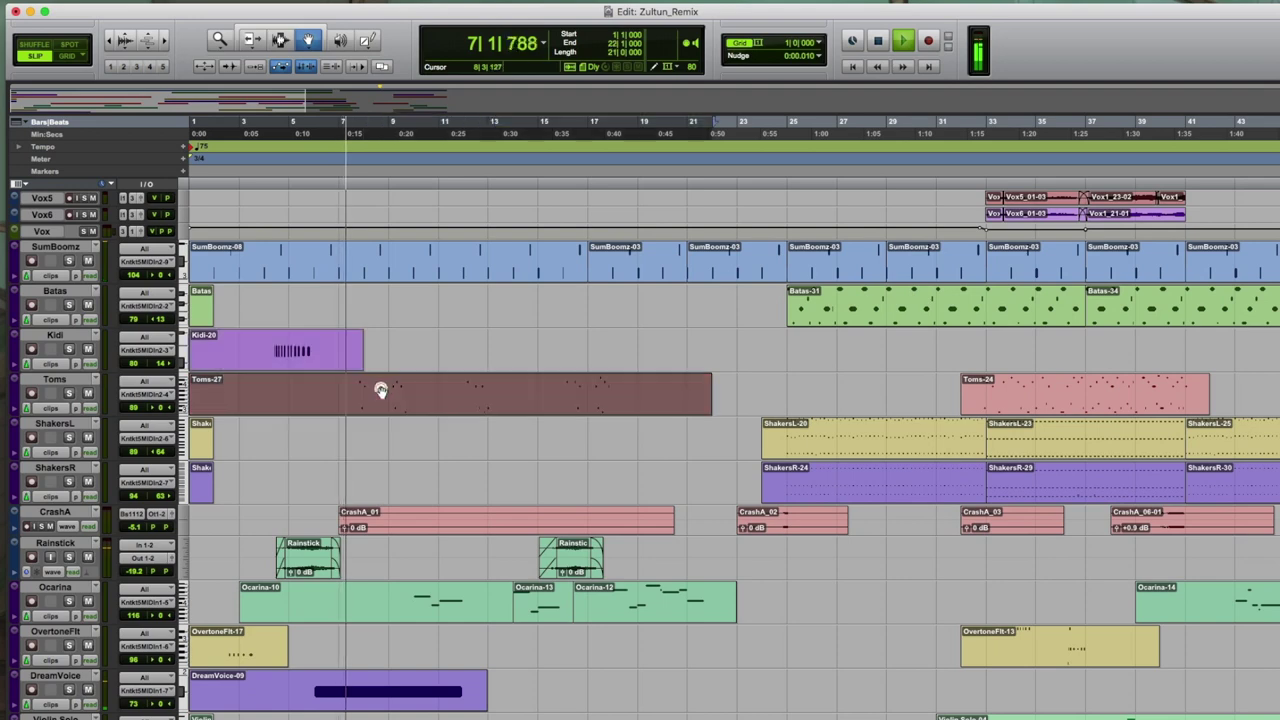
pyautogui.doubleClick(381, 390)
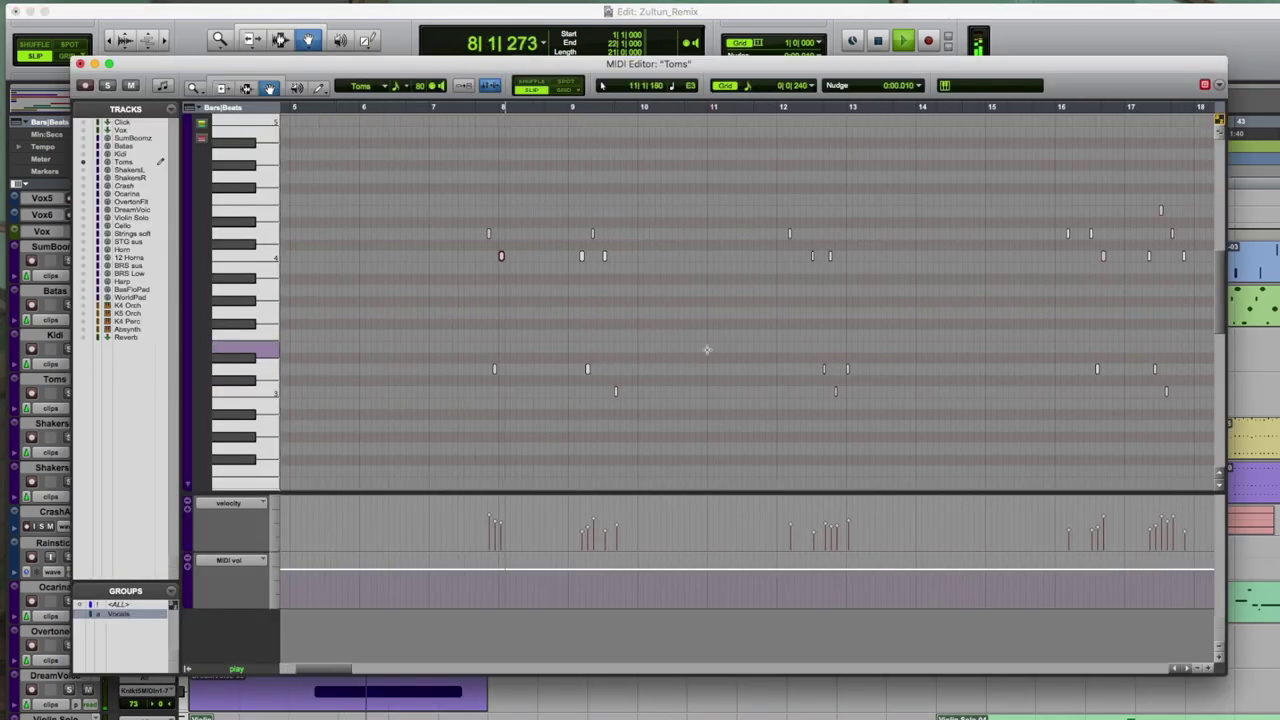
pyautogui.click(82, 66)
# Examine the first Ocarina clip in the MIDI Editor, showing the BRS sus track alongside it to review the brass notes from bar 21
pyautogui.click(449, 591)
pyautogui.doubleClick(455, 592)
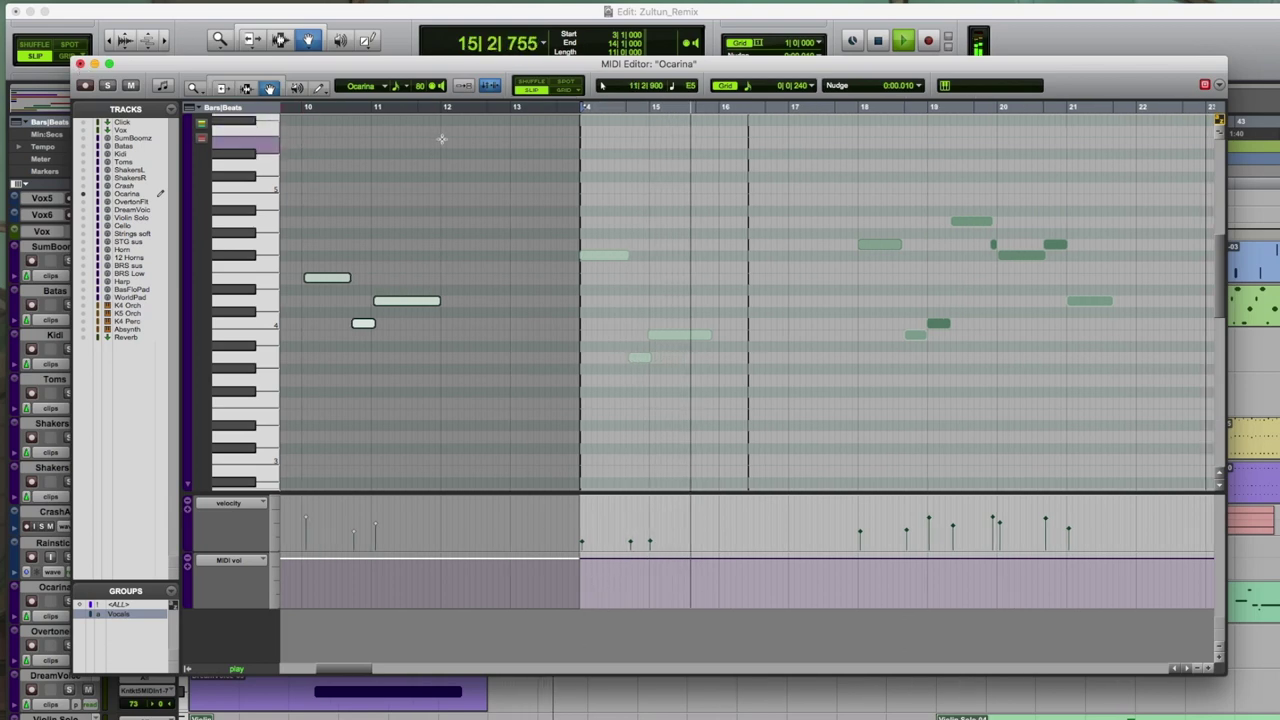
pyautogui.click(84, 266)
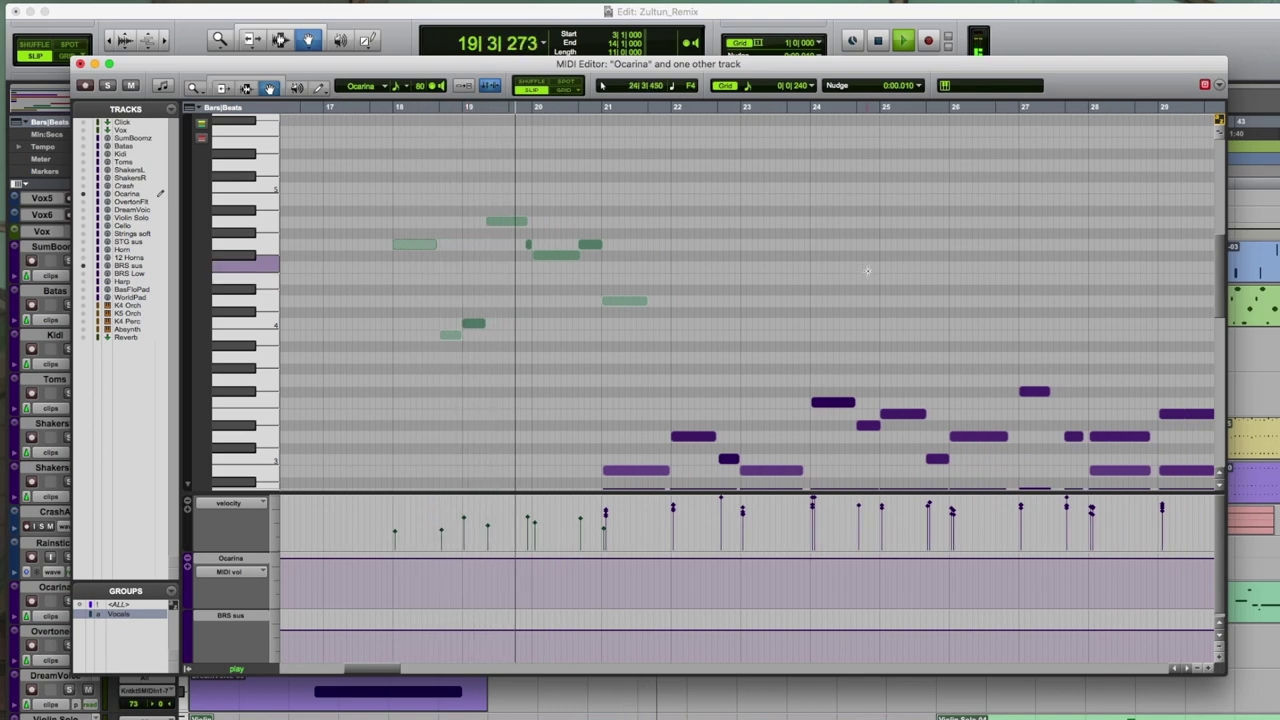
pyautogui.scroll(-2, 867, 270)
pyautogui.scroll(-6, 867, 270)
pyautogui.scroll(-1, 867, 270)
pyautogui.scroll(-1, 867, 270)
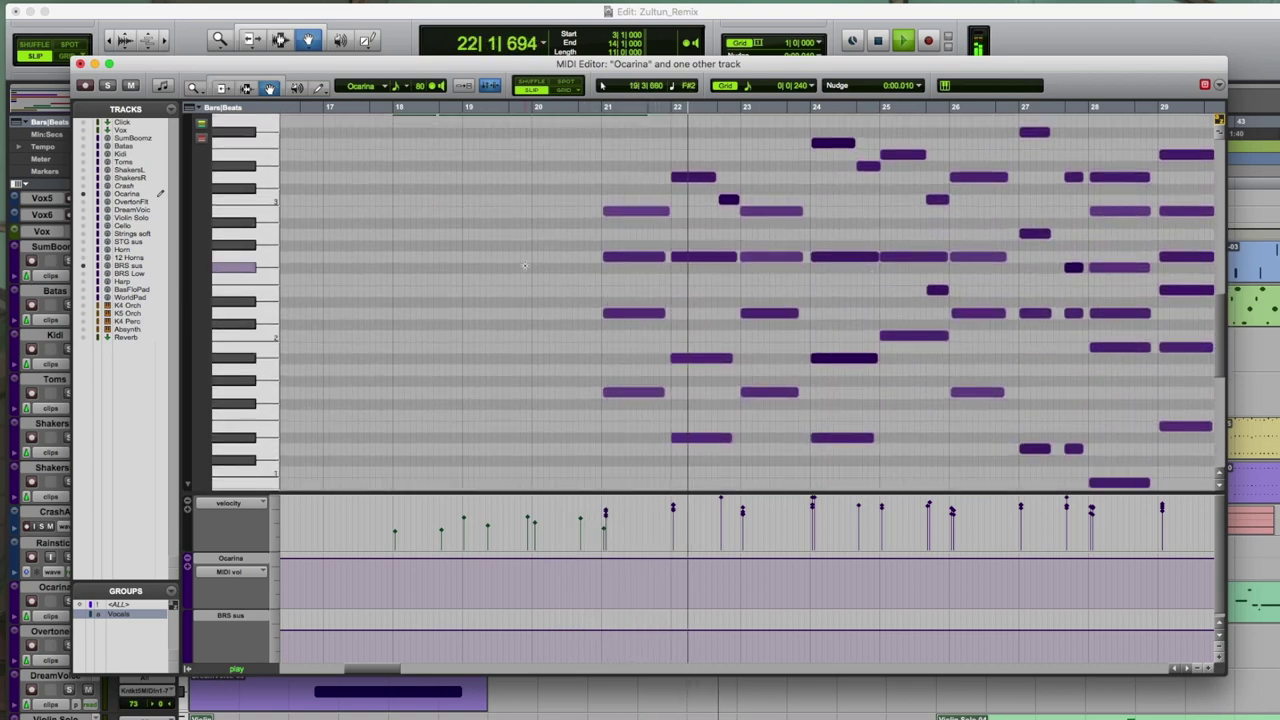
pyautogui.hscroll(5, 520, 265)
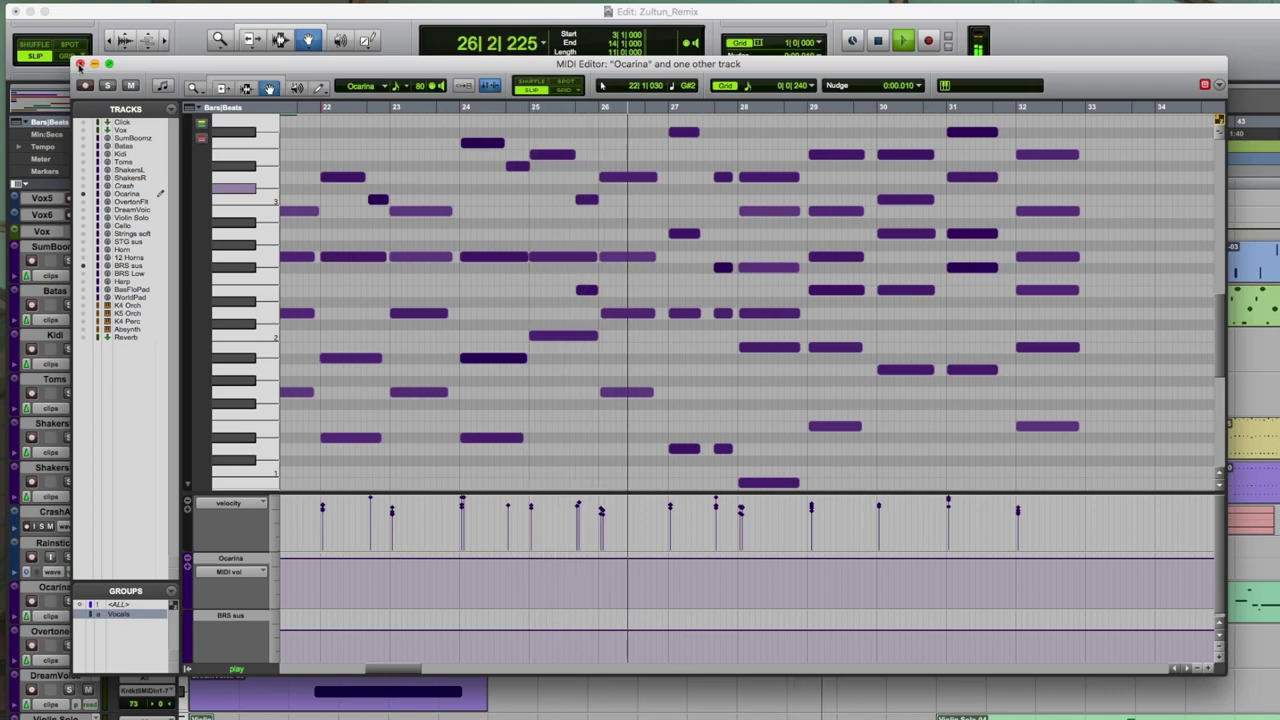
pyautogui.click(80, 65)
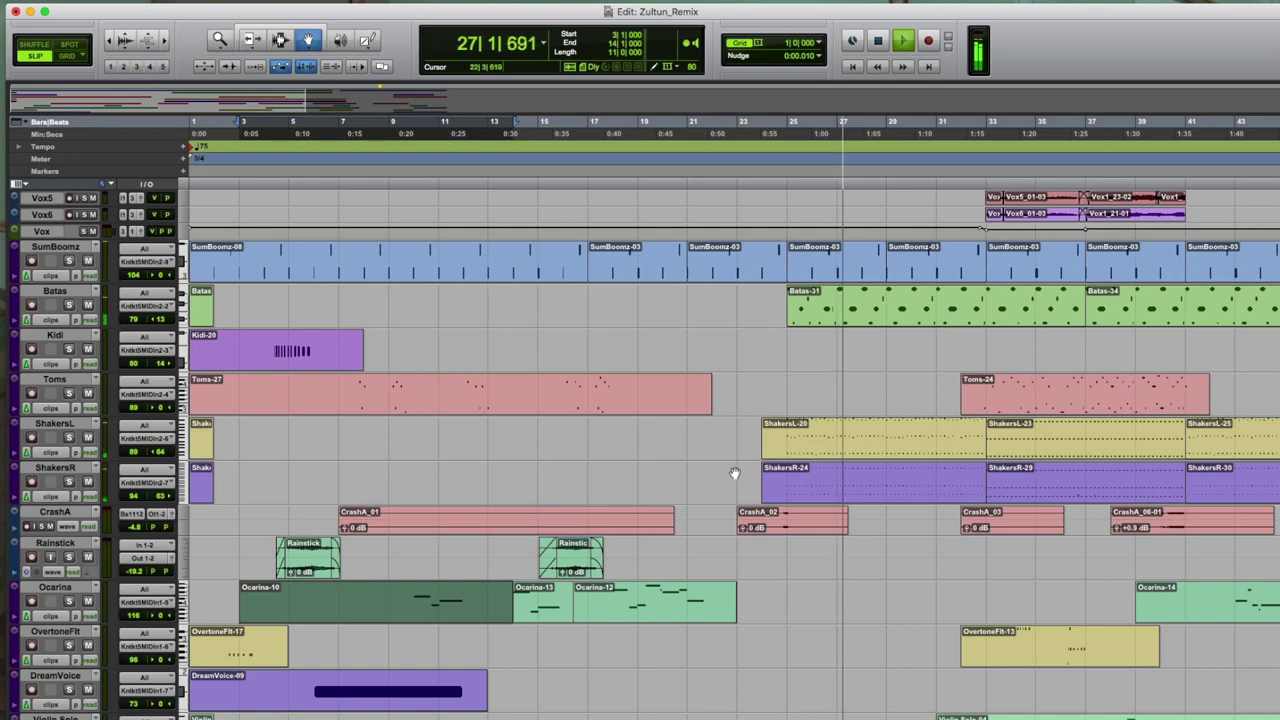
# Pick out the ShakersL and ShakersR clips starting at bar 24, and examine the Batas-31 clip's notes in the MIDI Editor
pyautogui.hscroll(5, 983, 477)
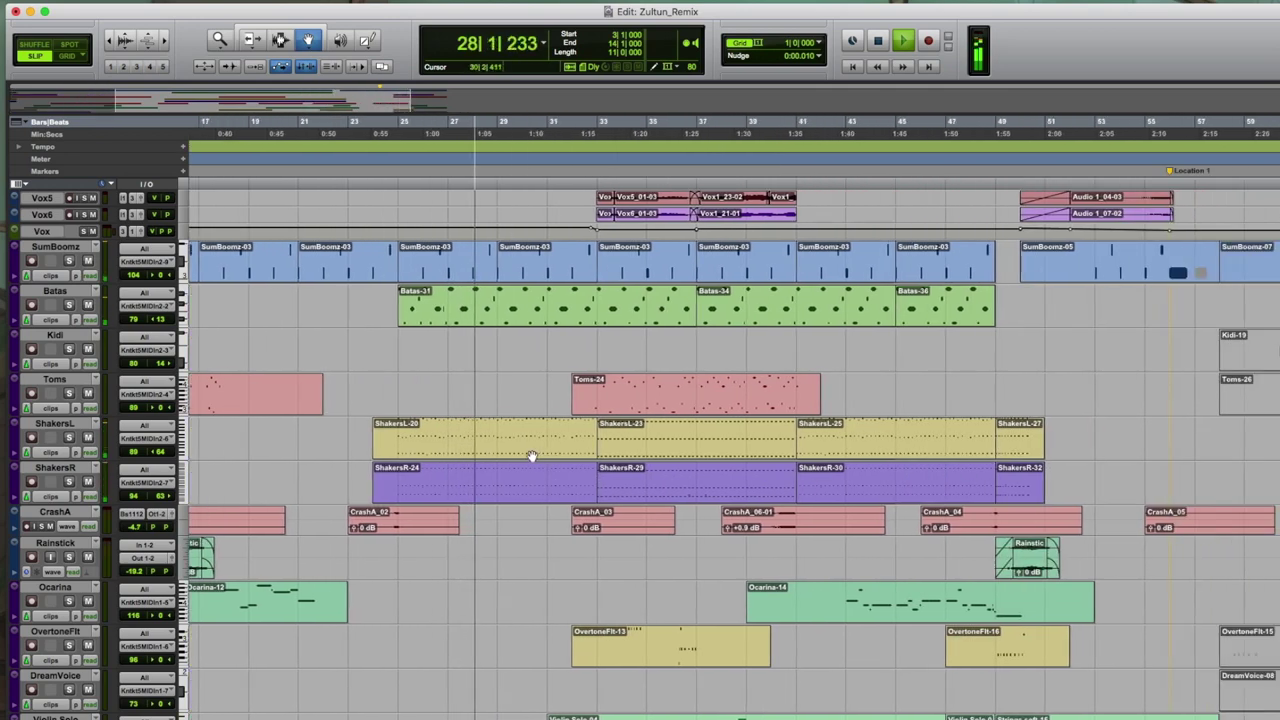
pyautogui.click(526, 449)
pyautogui.click(517, 489)
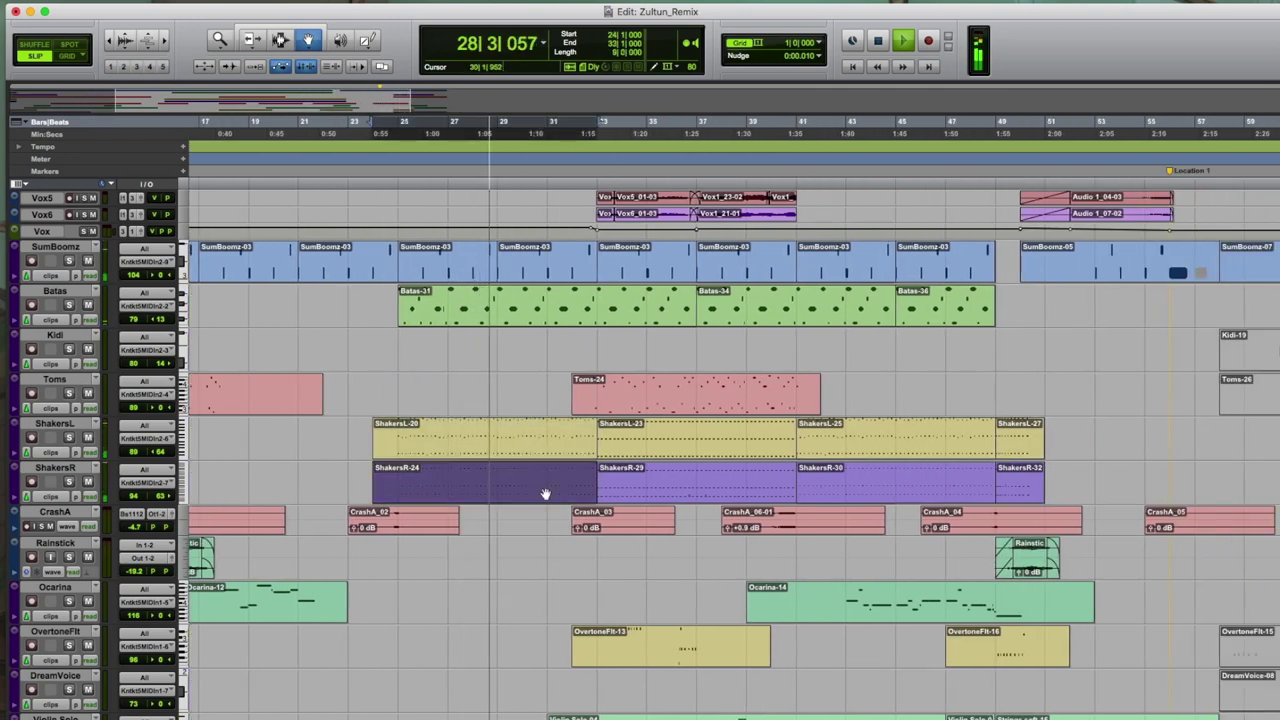
pyautogui.doubleClick(564, 316)
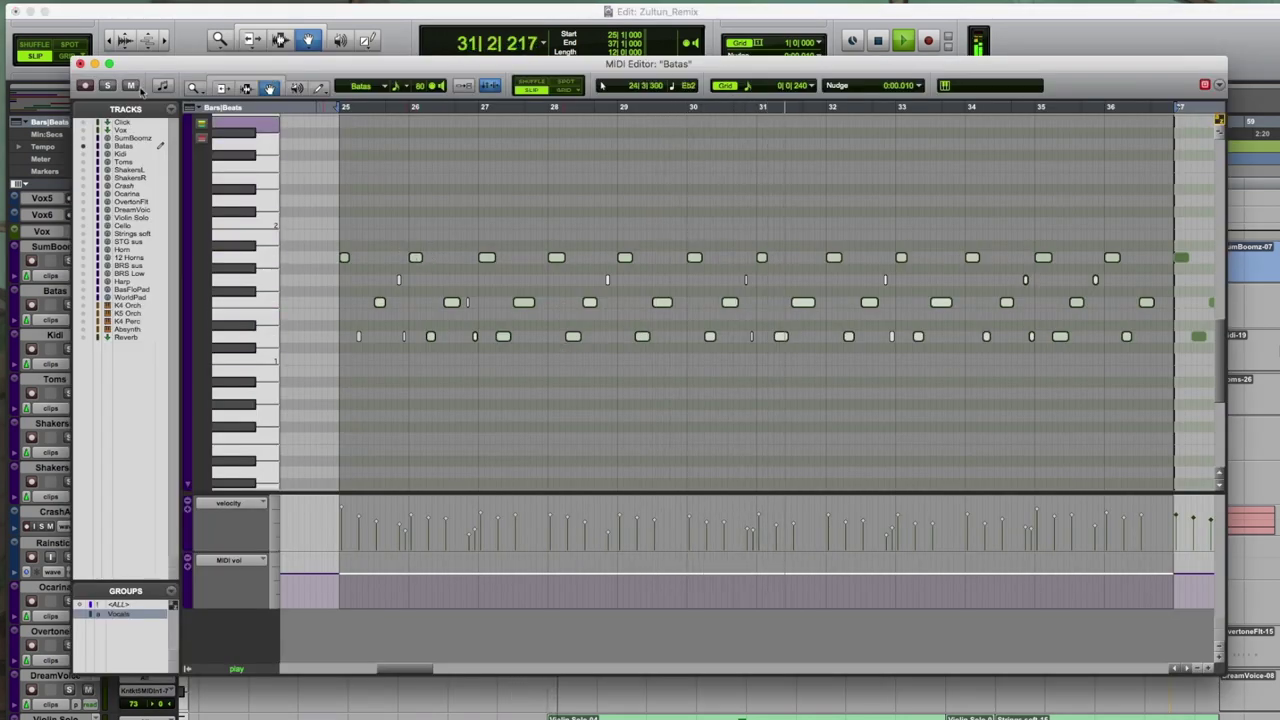
pyautogui.click(80, 64)
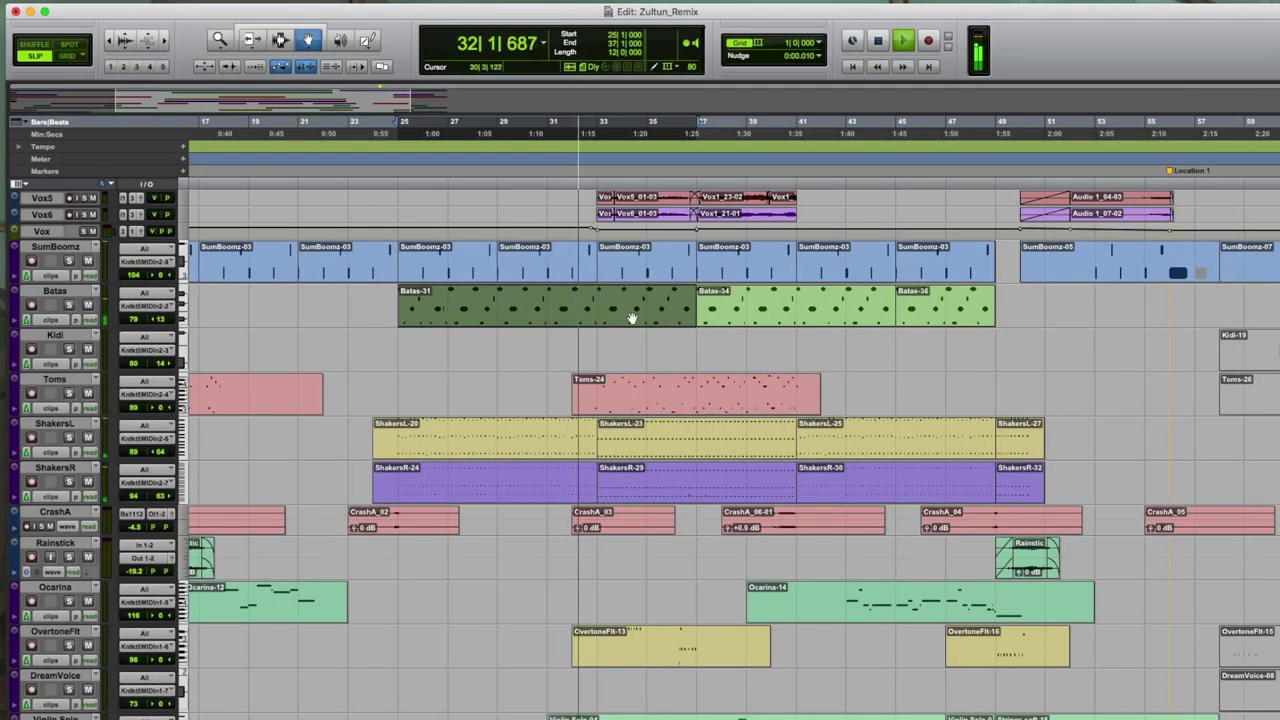
# Examine the Violin Solo-04 clip in the MIDI Editor with the STG sus track's notes shown alongside it
pyautogui.scroll(3, 640, 318)
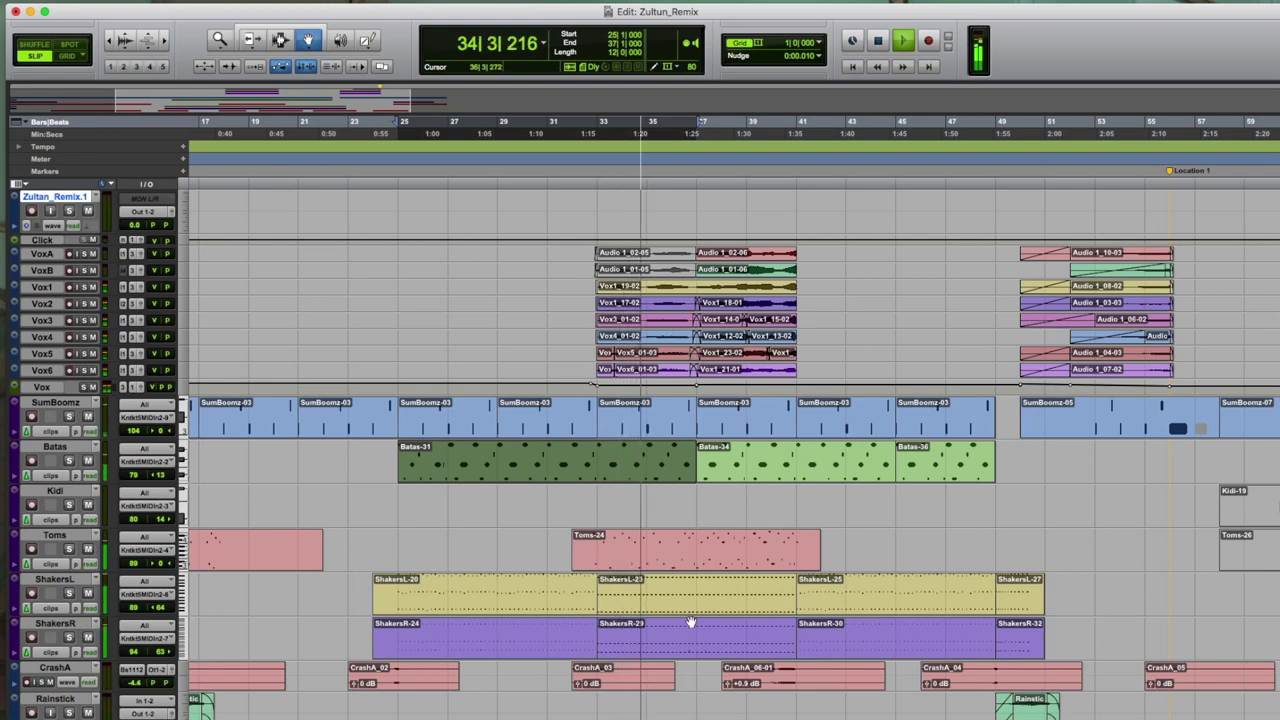
pyautogui.scroll(-2, 690, 620)
pyautogui.scroll(-8, 690, 620)
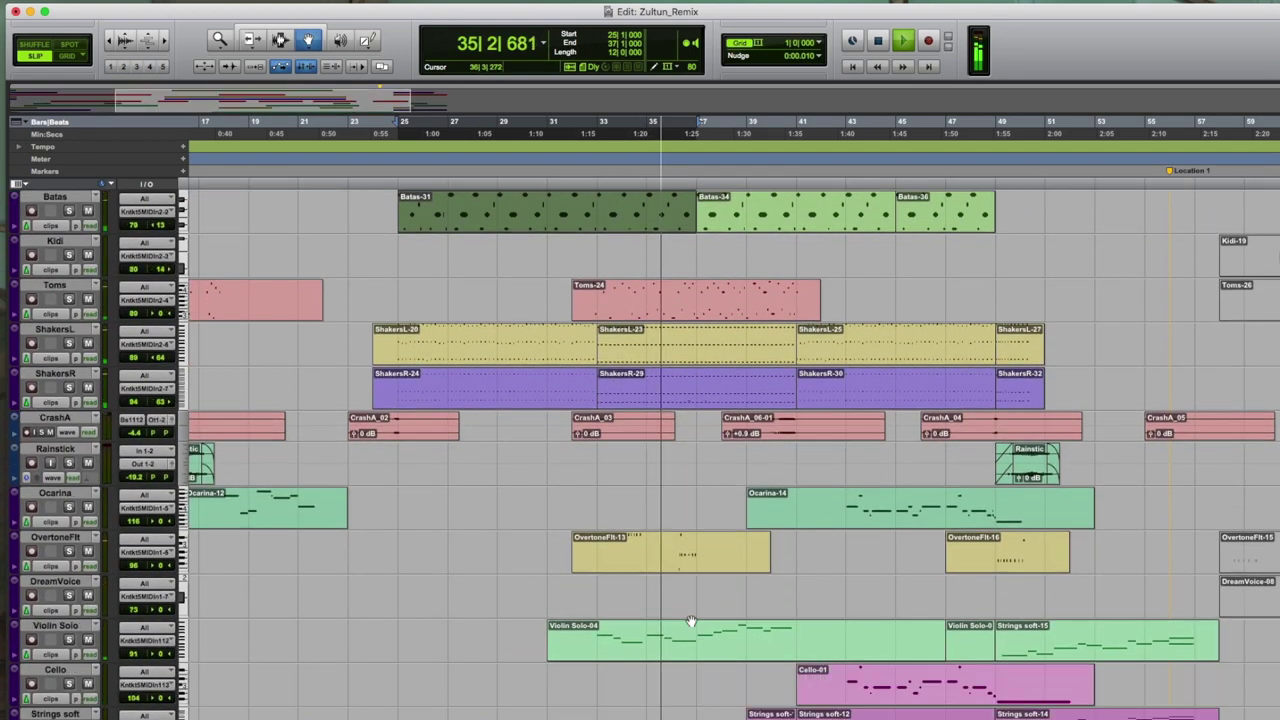
pyautogui.doubleClick(685, 634)
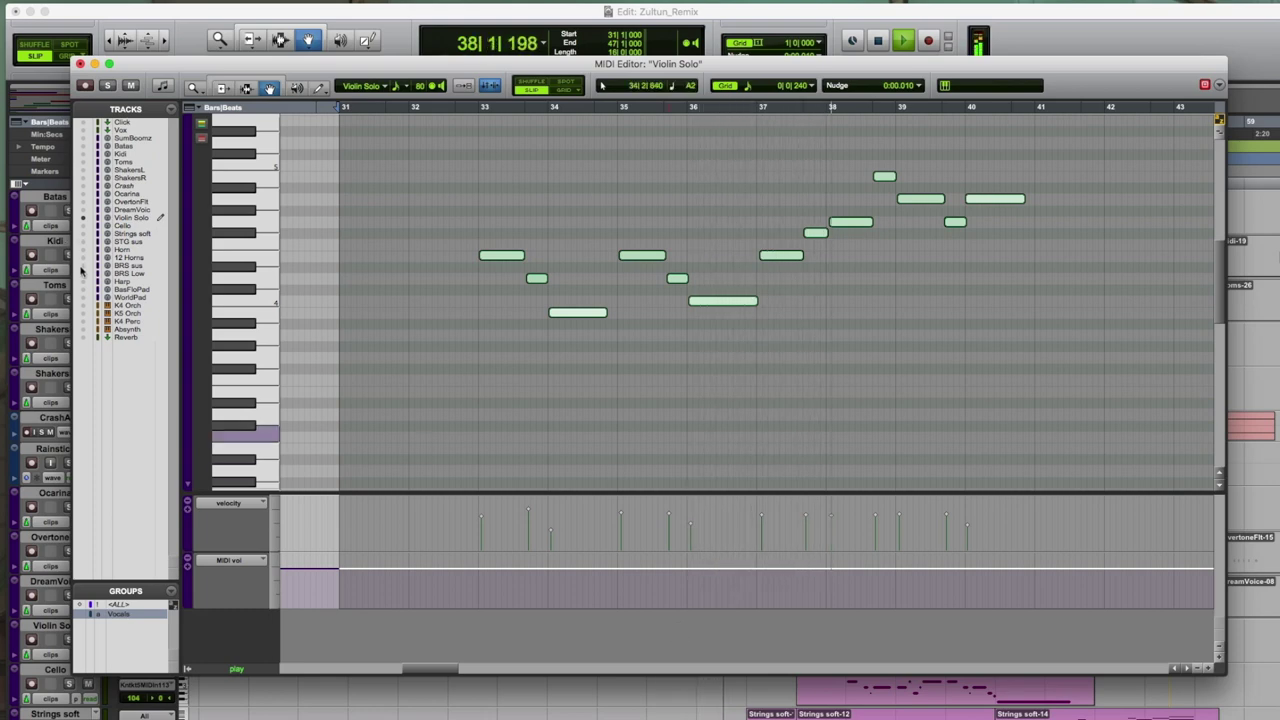
pyautogui.click(84, 242)
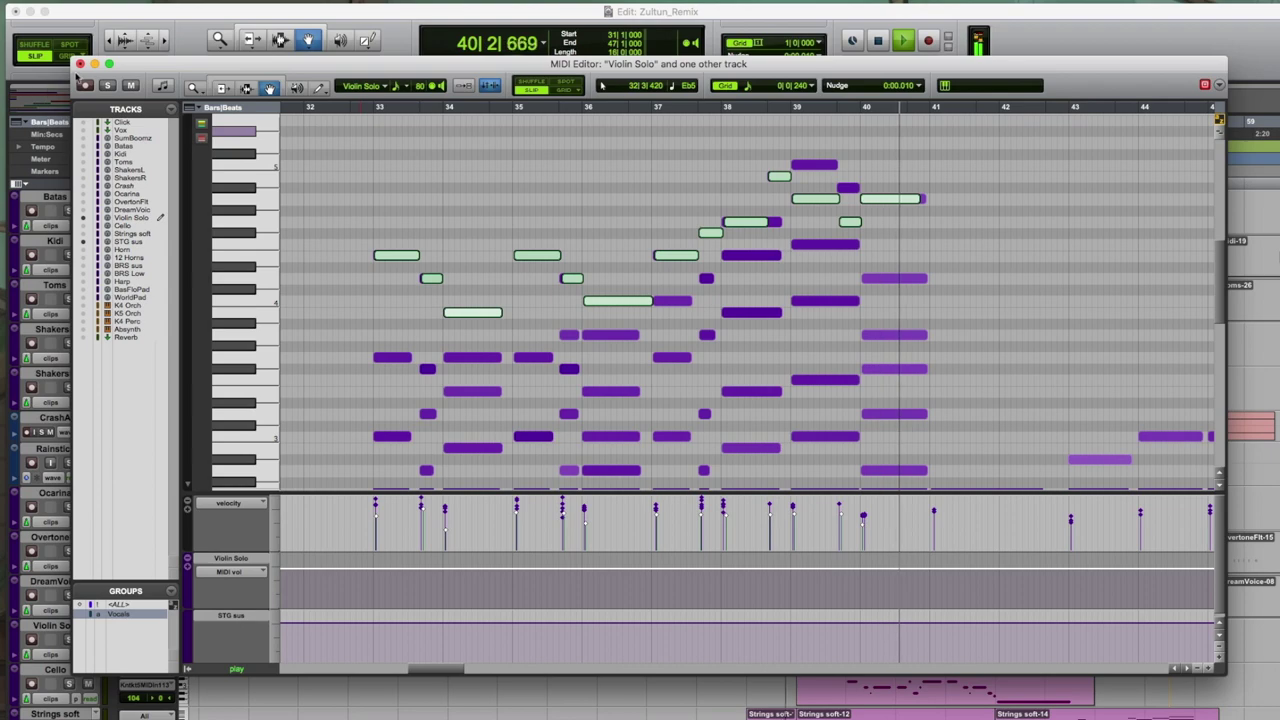
pyautogui.click(80, 63)
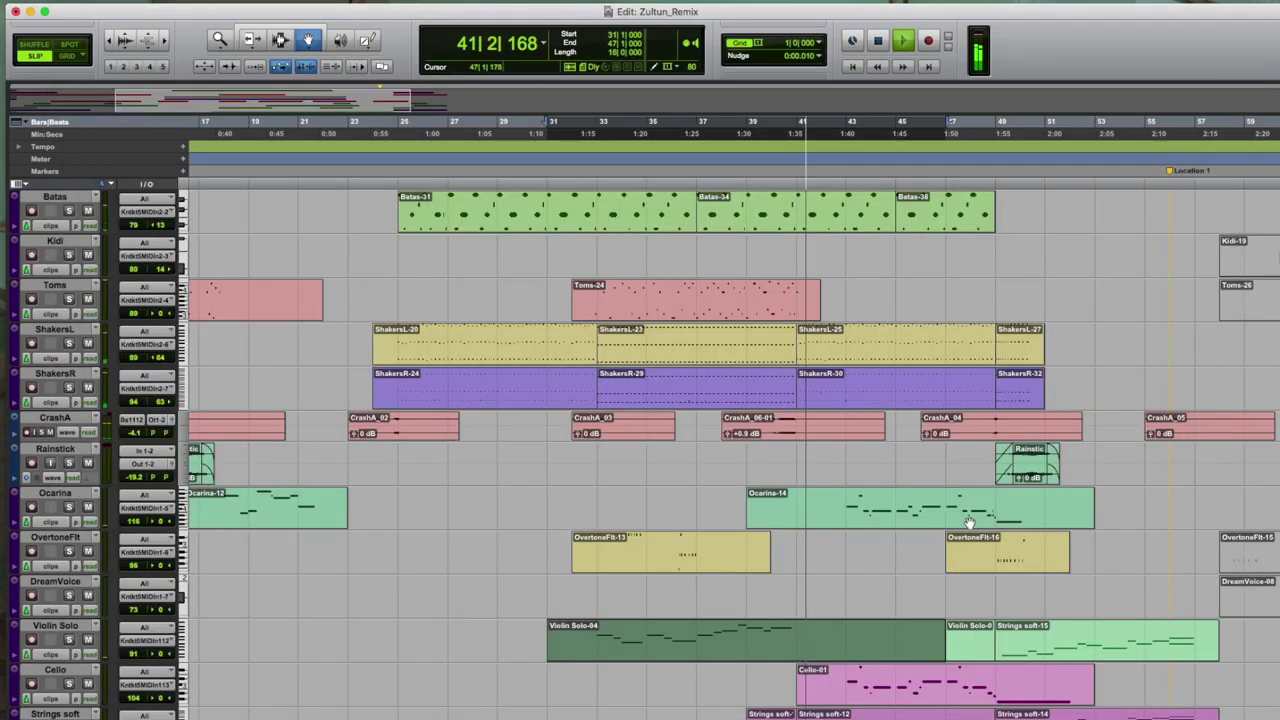
# Examine the Ocarina-14 clip's notes from bar 43 through its closing phrase in the MIDI Editor
pyautogui.scroll(-3, 973, 523)
pyautogui.scroll(-5, 973, 523)
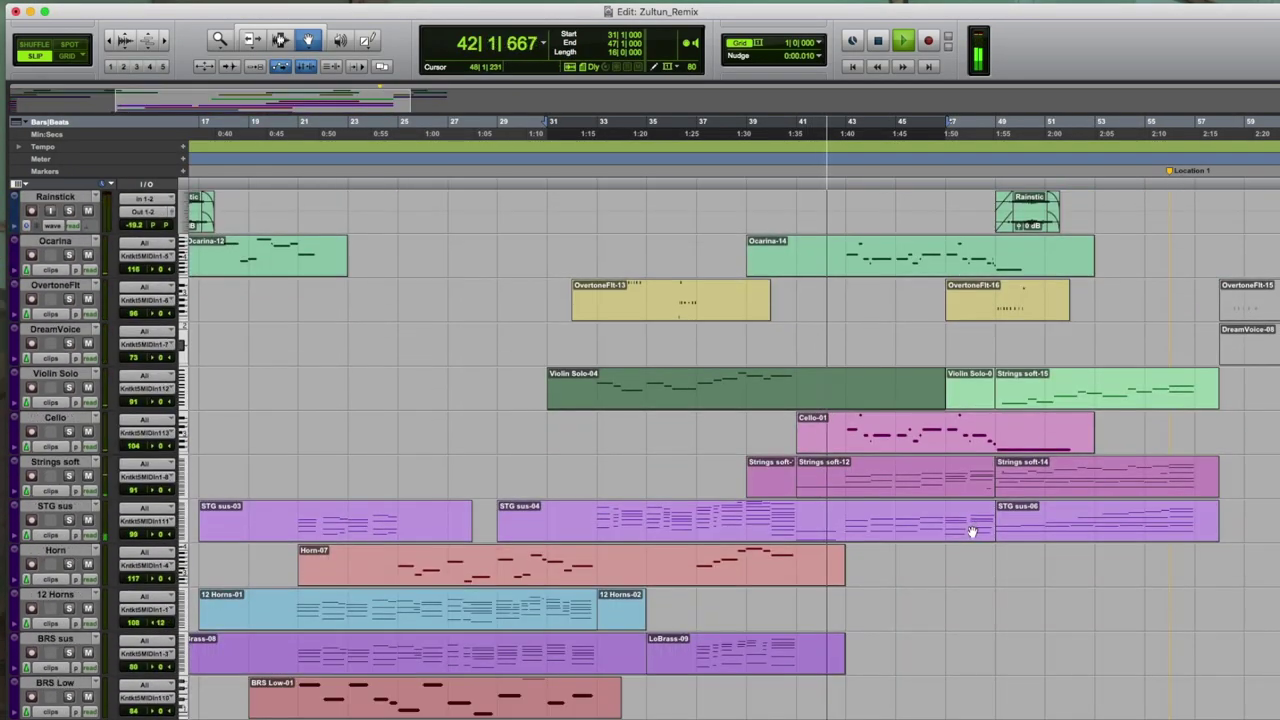
pyautogui.doubleClick(877, 254)
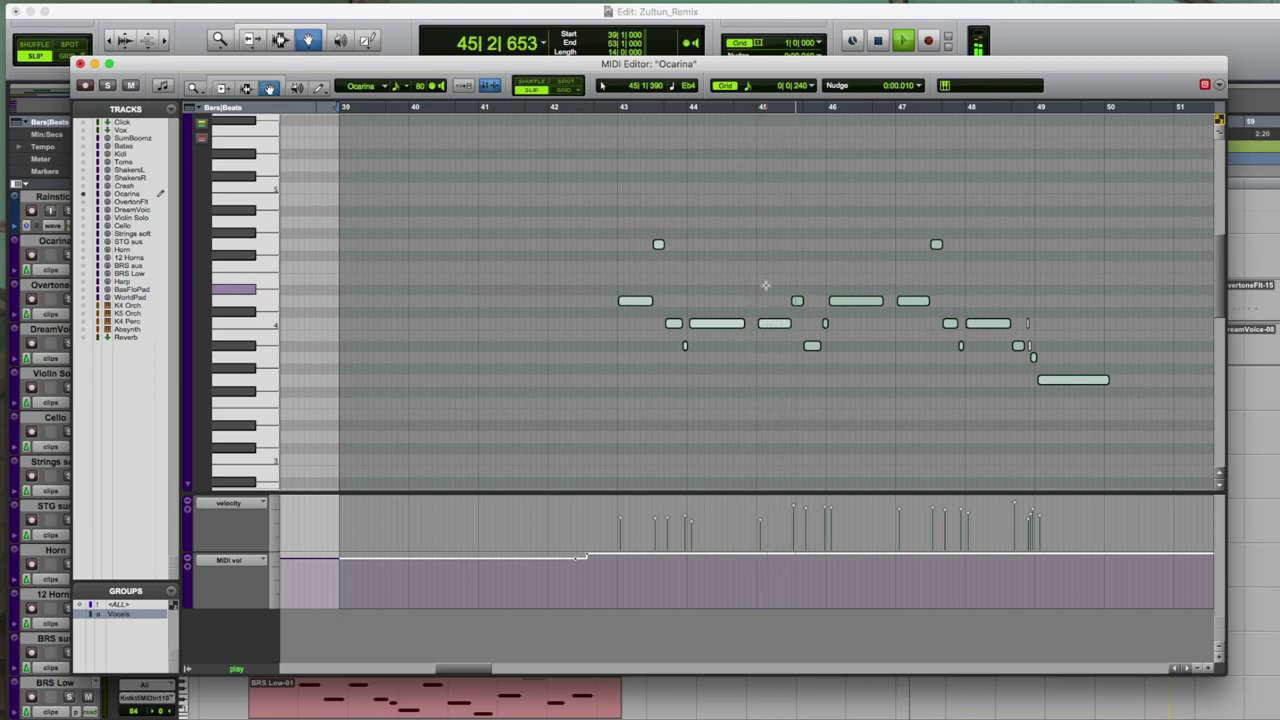
pyautogui.hscroll(5, 765, 285)
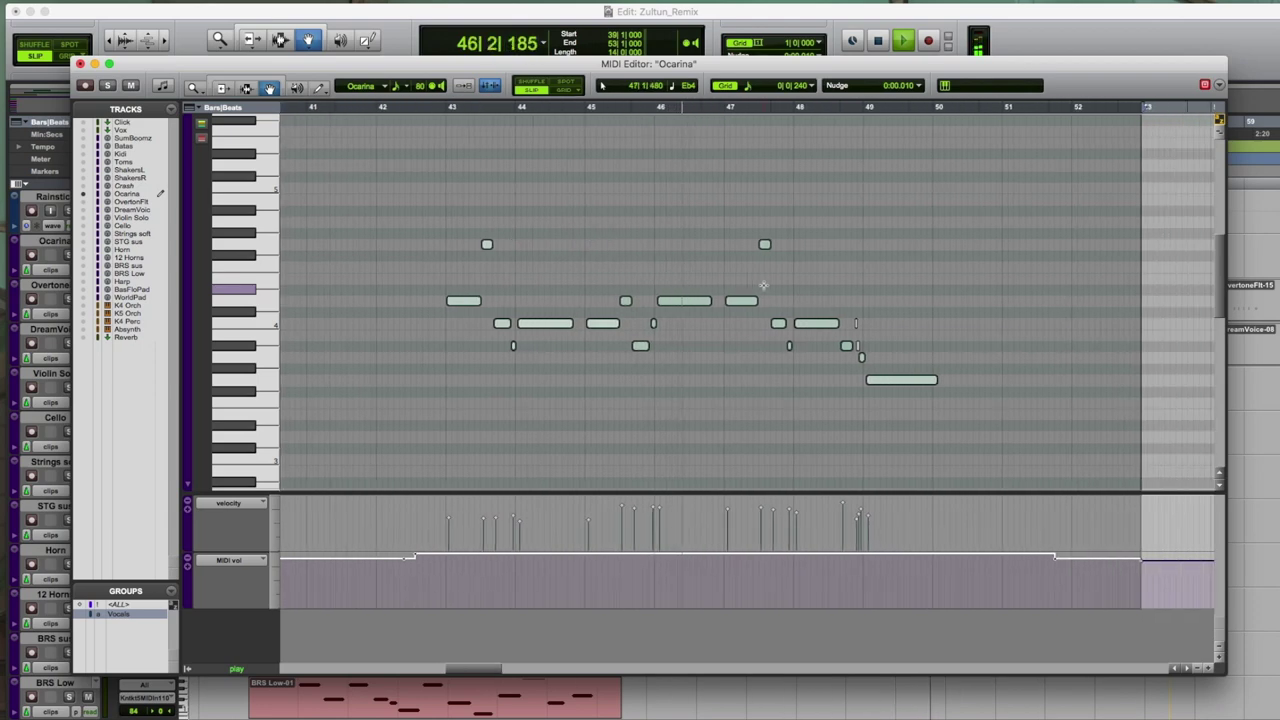
pyautogui.hscroll(1, 763, 285)
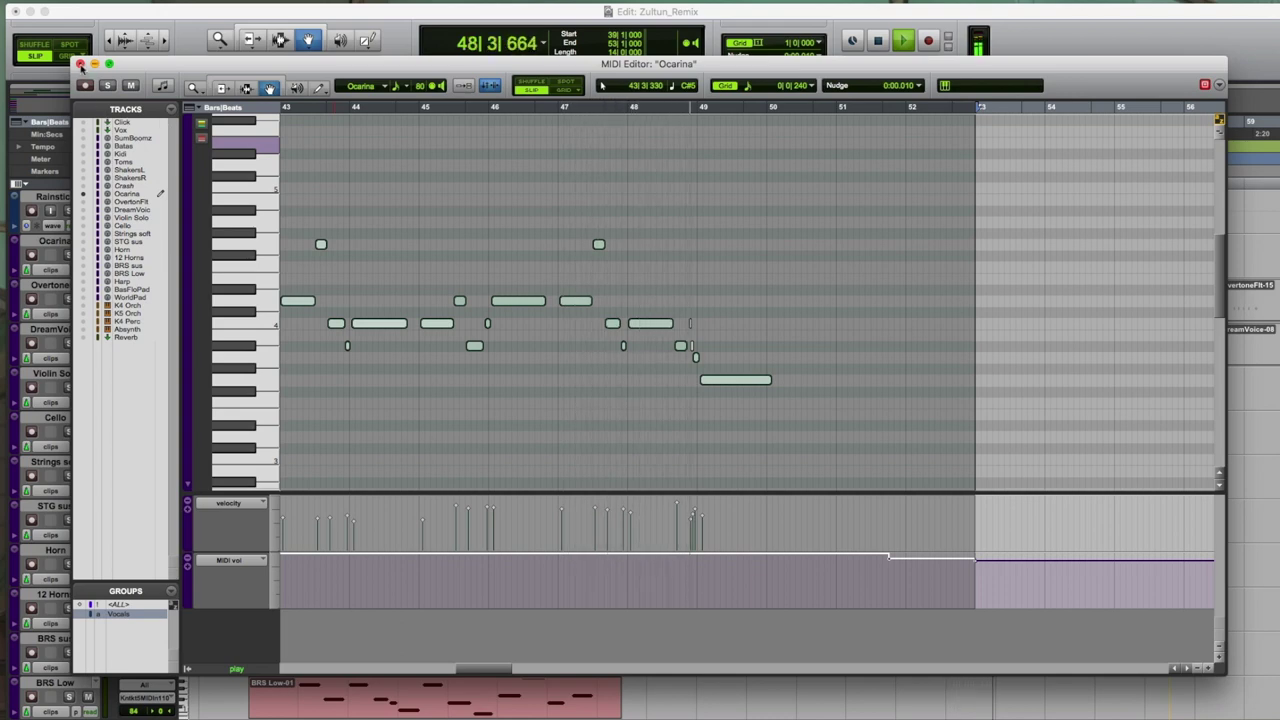
pyautogui.click(81, 64)
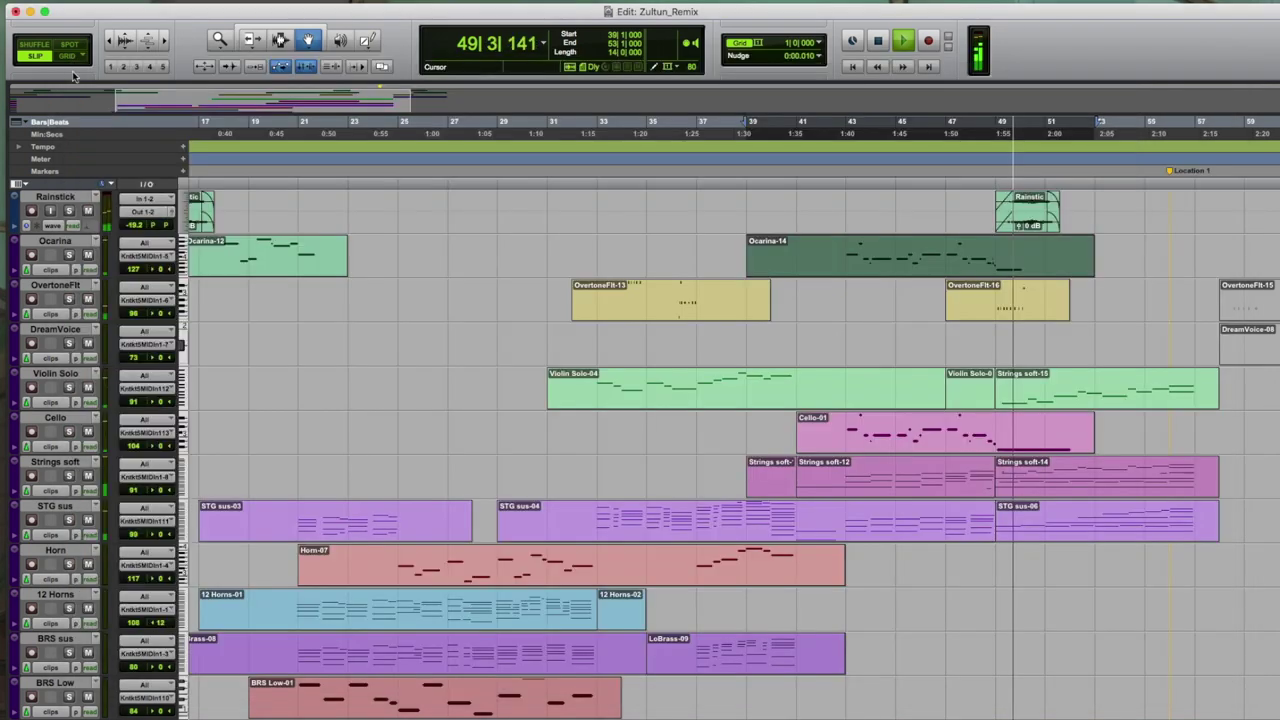
# Select the OvertoneFlt clip at bar 47 and review the vocal, percussion and string clips in the arrangement's closing section
pyautogui.click(1053, 313)
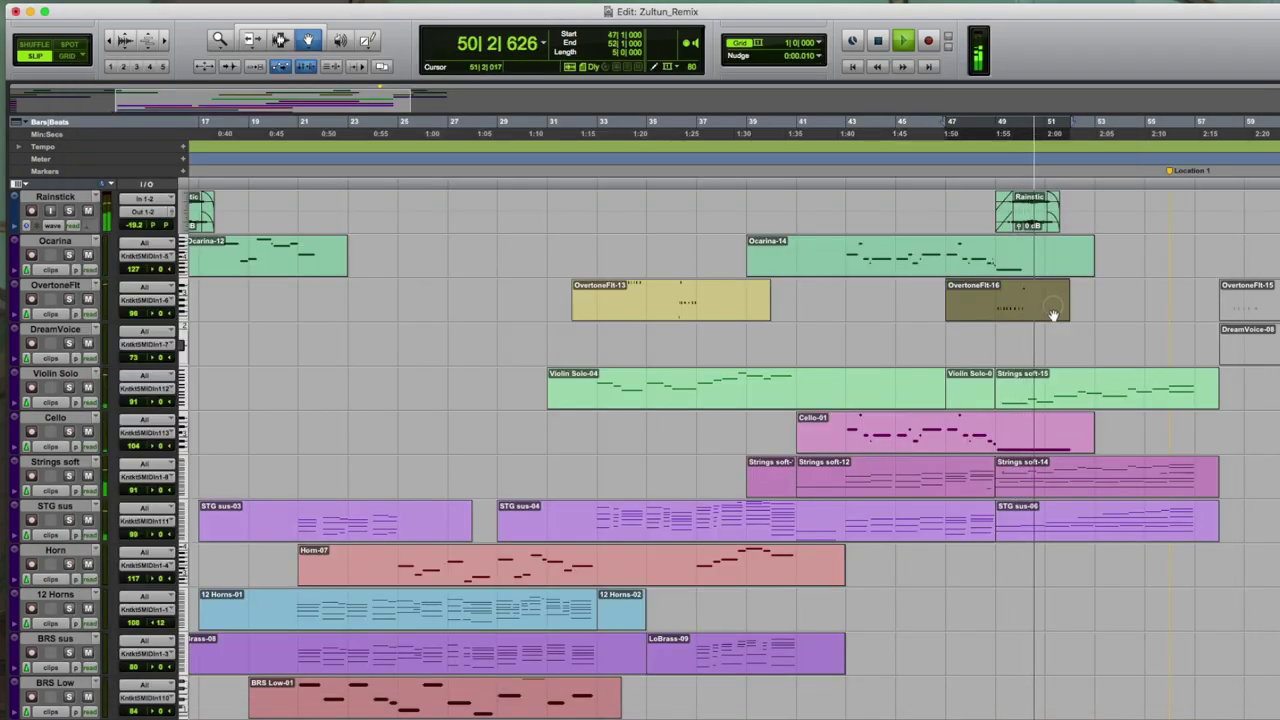
pyautogui.hscroll(5, 1051, 403)
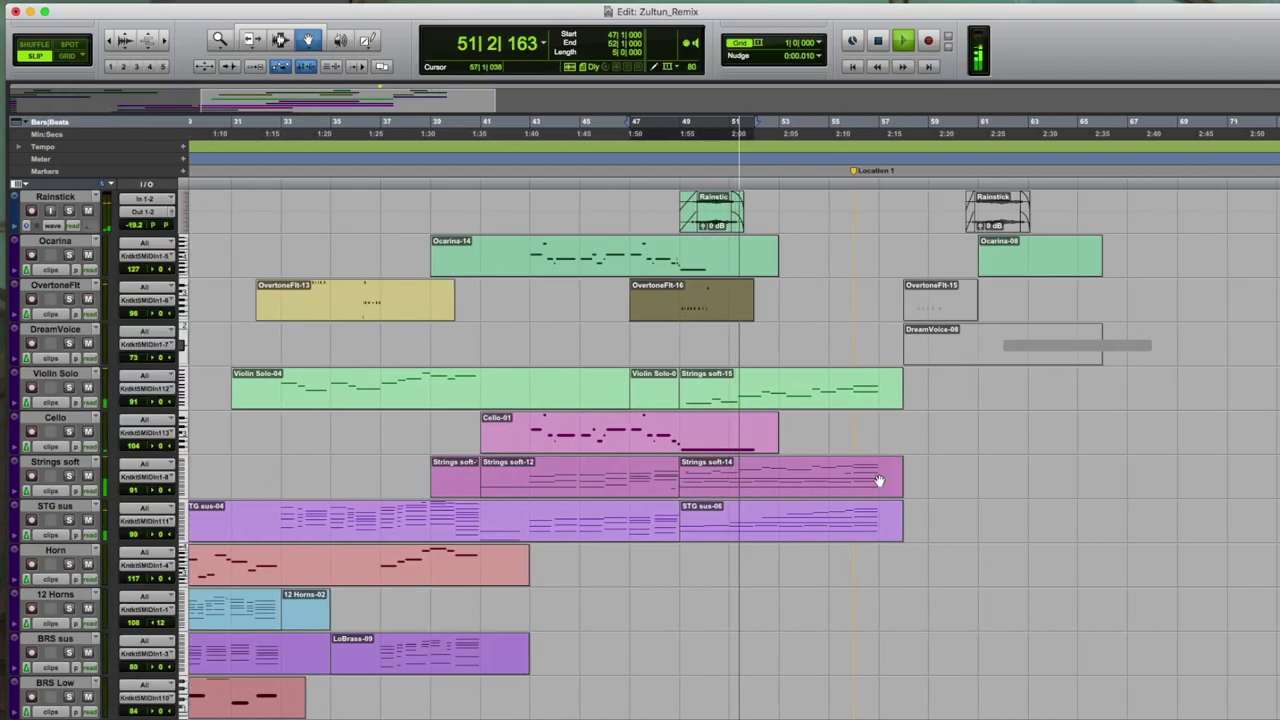
pyautogui.scroll(10, 877, 480)
pyautogui.scroll(3, 878, 480)
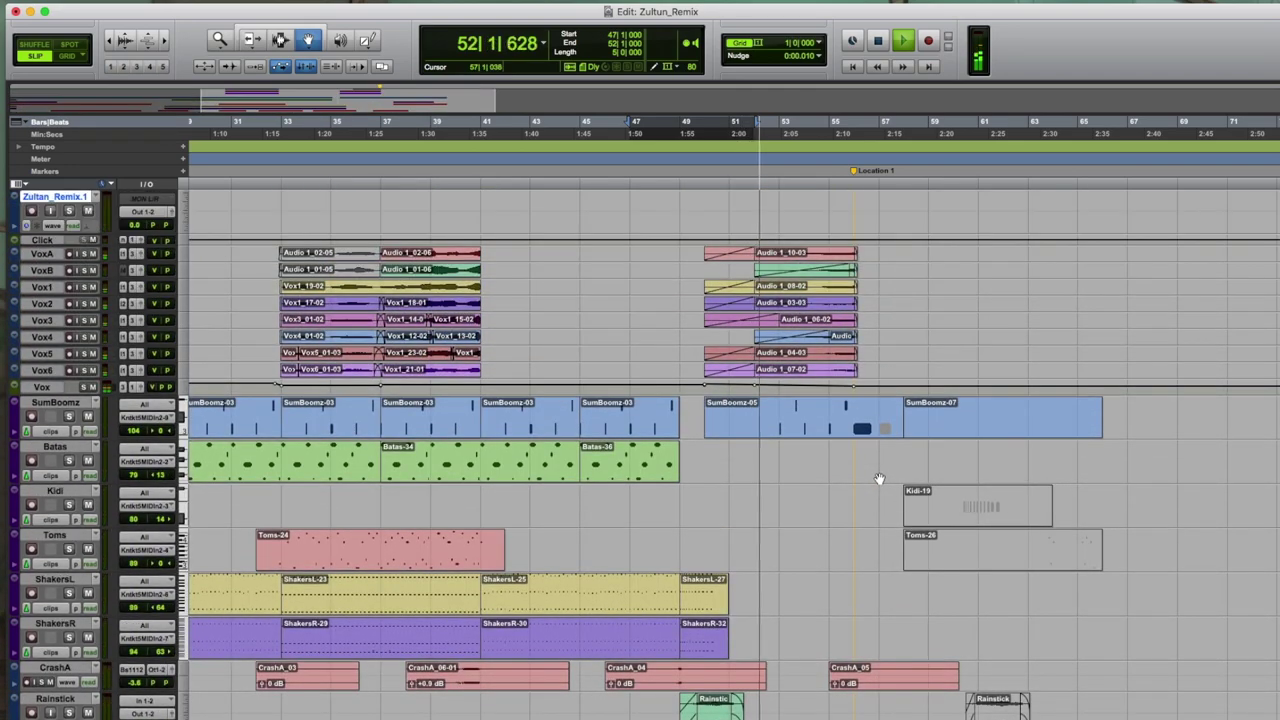
pyautogui.scroll(-1, 877, 479)
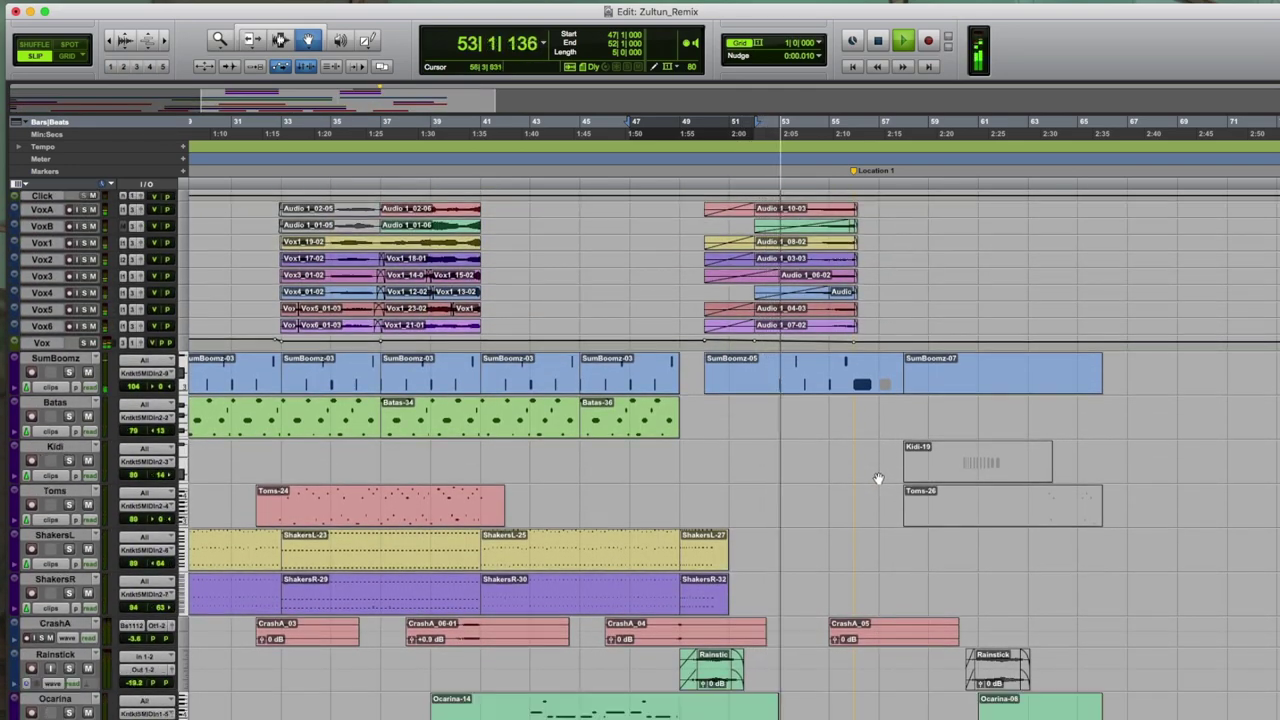
pyautogui.scroll(-9, 877, 478)
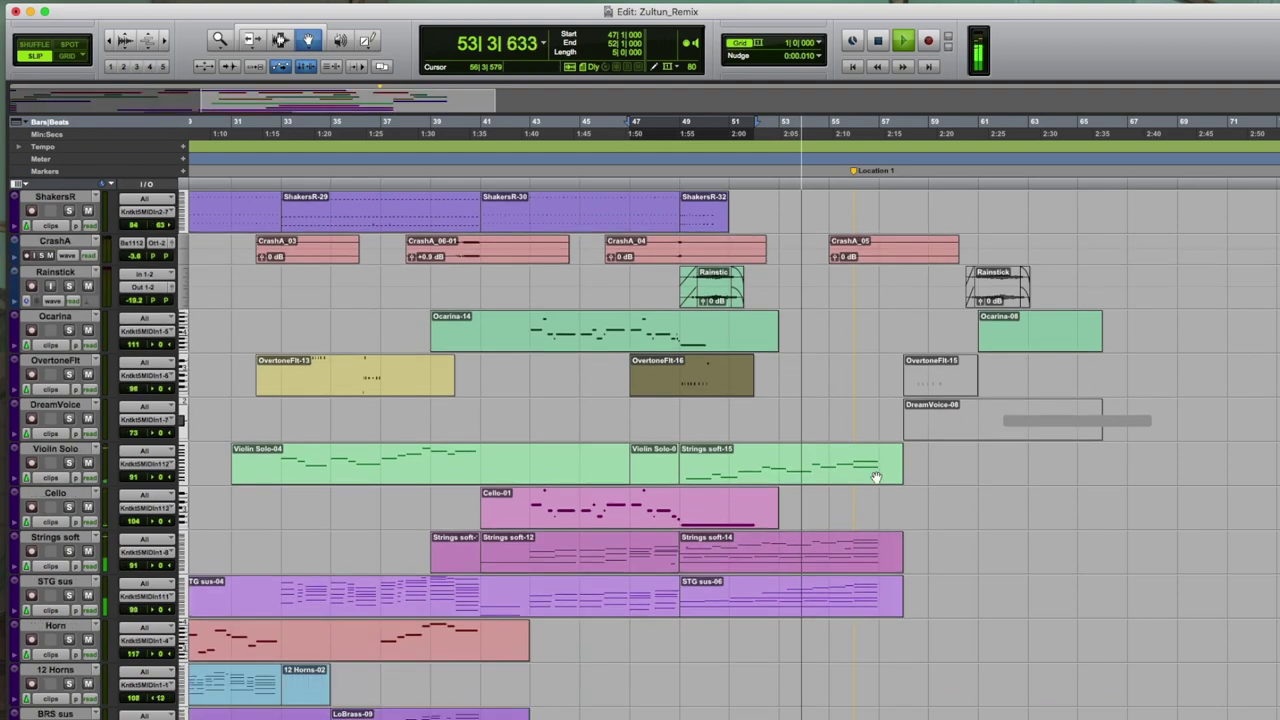
# Examine the Strings soft-14 clip's notes, including the upper voices, in the MIDI Editor
pyautogui.doubleClick(815, 566)
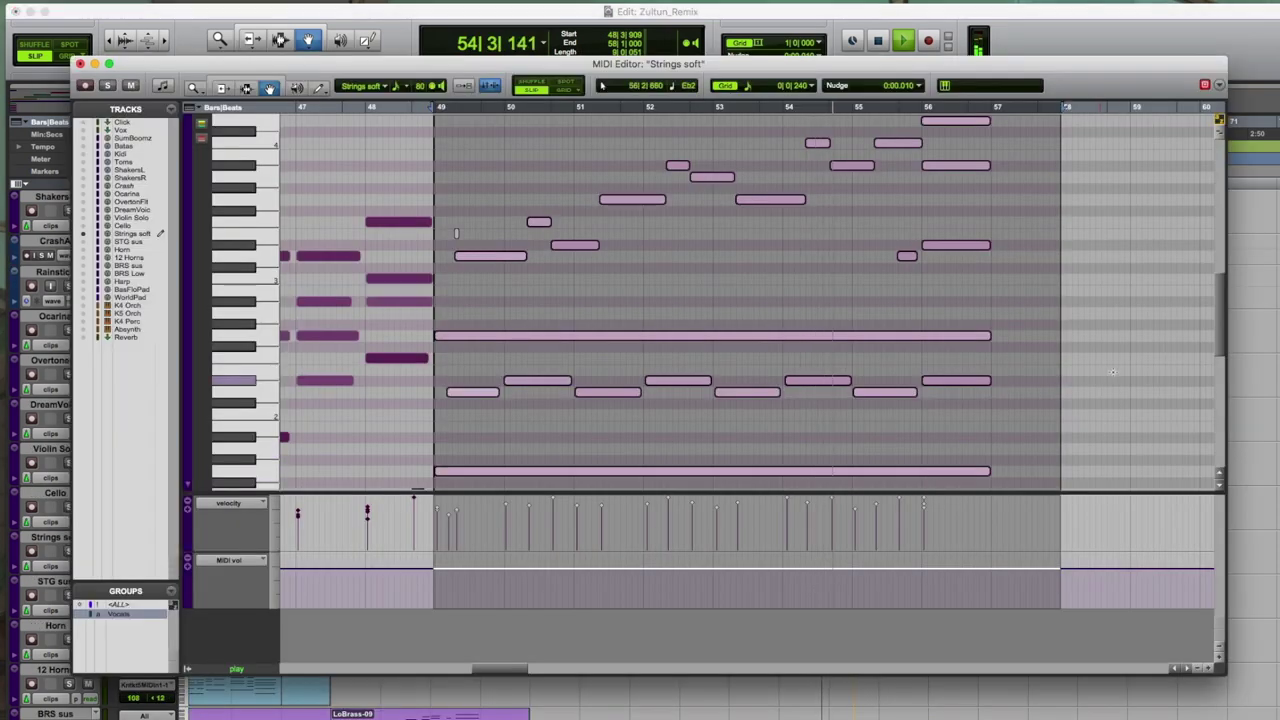
pyautogui.scroll(4, 1113, 372)
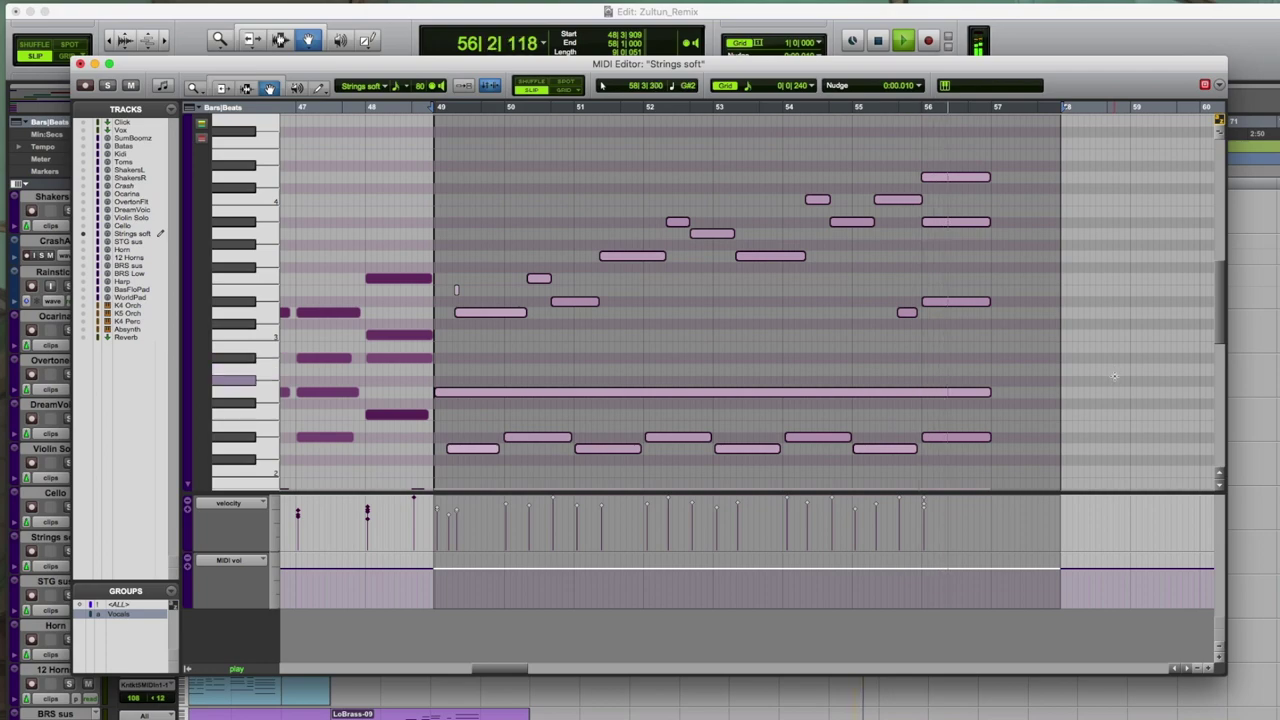
pyautogui.click(81, 63)
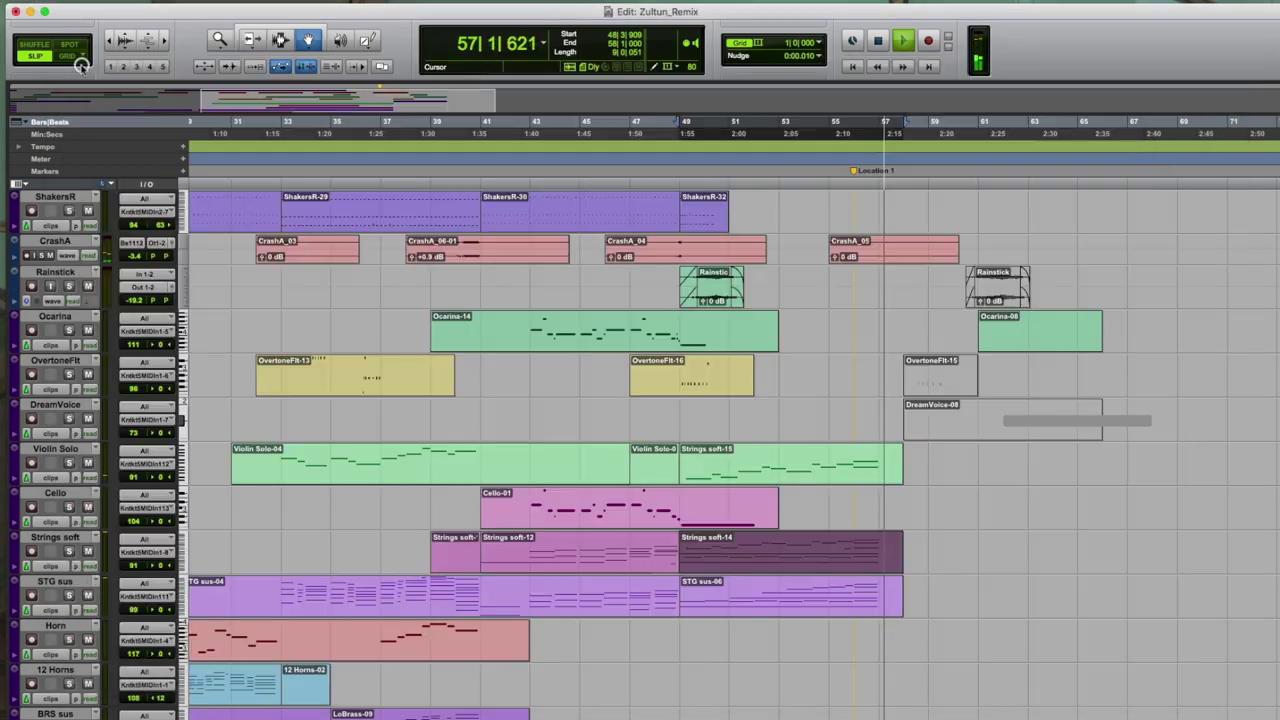
# Select the Rainstick clips at bars 4 and 15 and review the track's placement across the arrangement
pyautogui.scroll(1, 783, 312)
pyautogui.scroll(5, 783, 312)
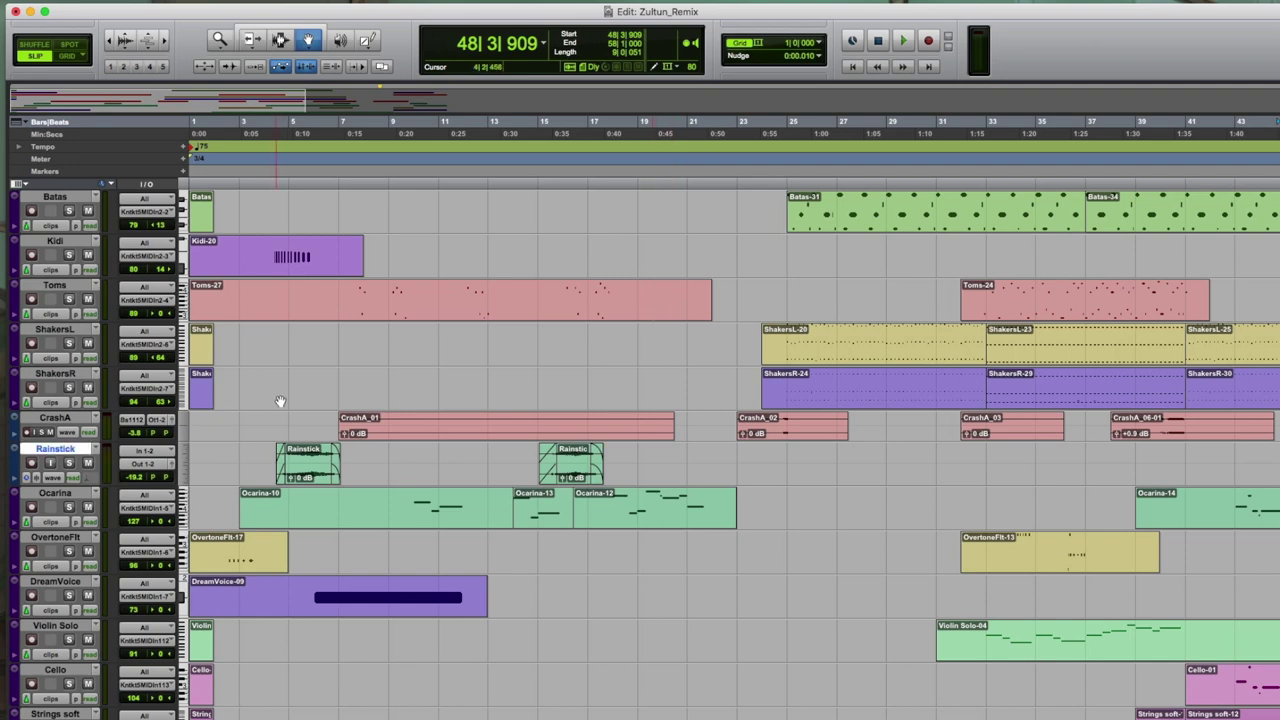
pyautogui.click(303, 458)
pyautogui.click(567, 462)
pyautogui.hscroll(5, 711, 460)
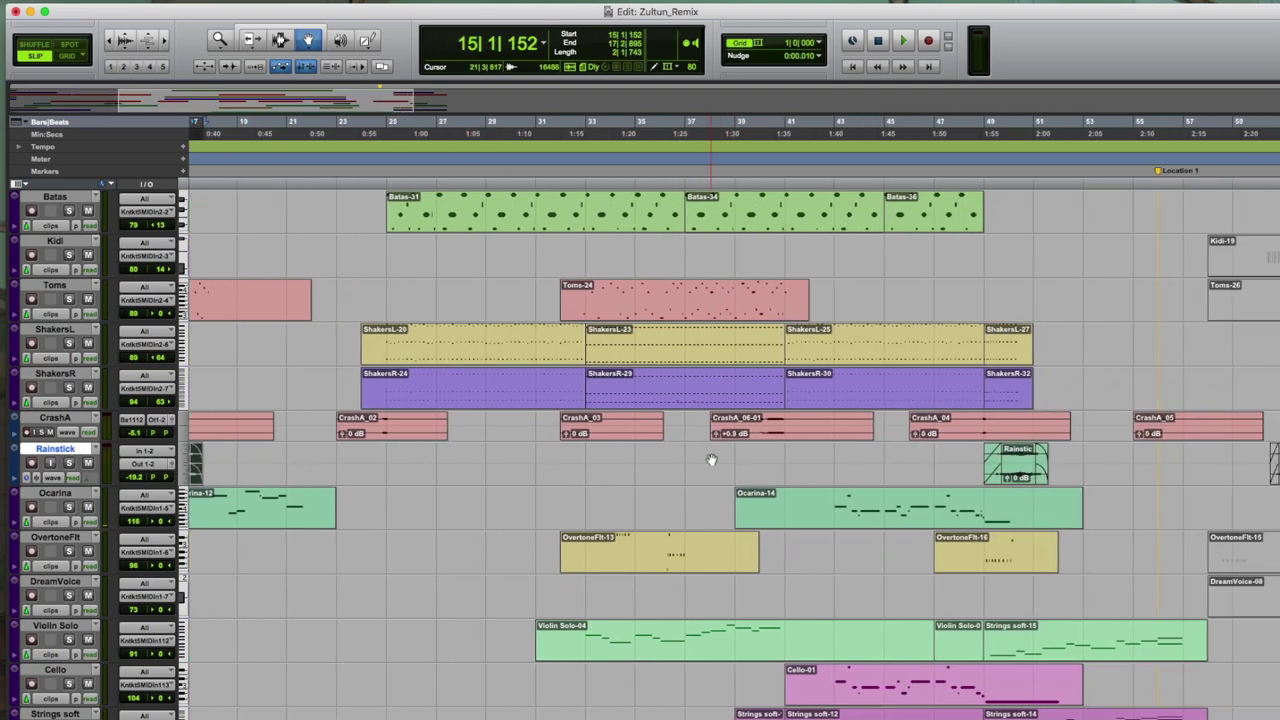
pyautogui.hscroll(-5, 711, 460)
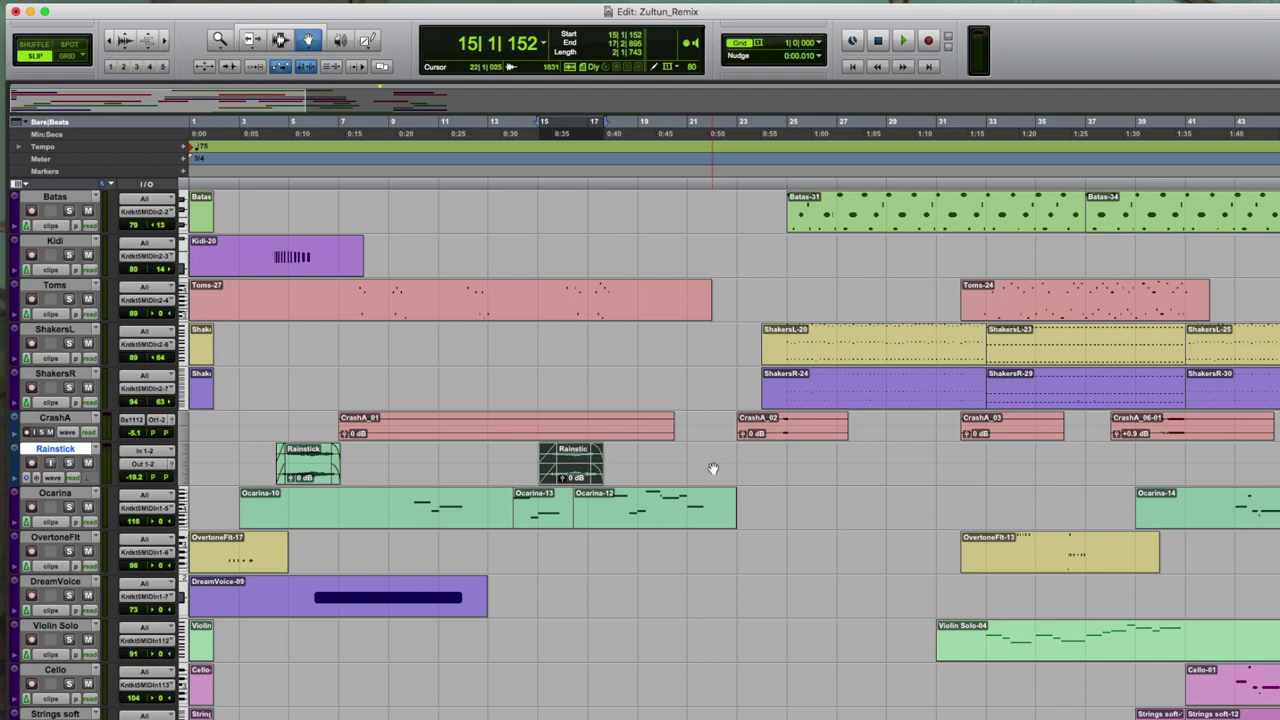
# Solo the Rainstick track and play its first clip at bar 4
pyautogui.scroll(-1, 561, 441)
pyautogui.click(68, 419)
pyautogui.click(314, 425)
pyautogui.press('space')
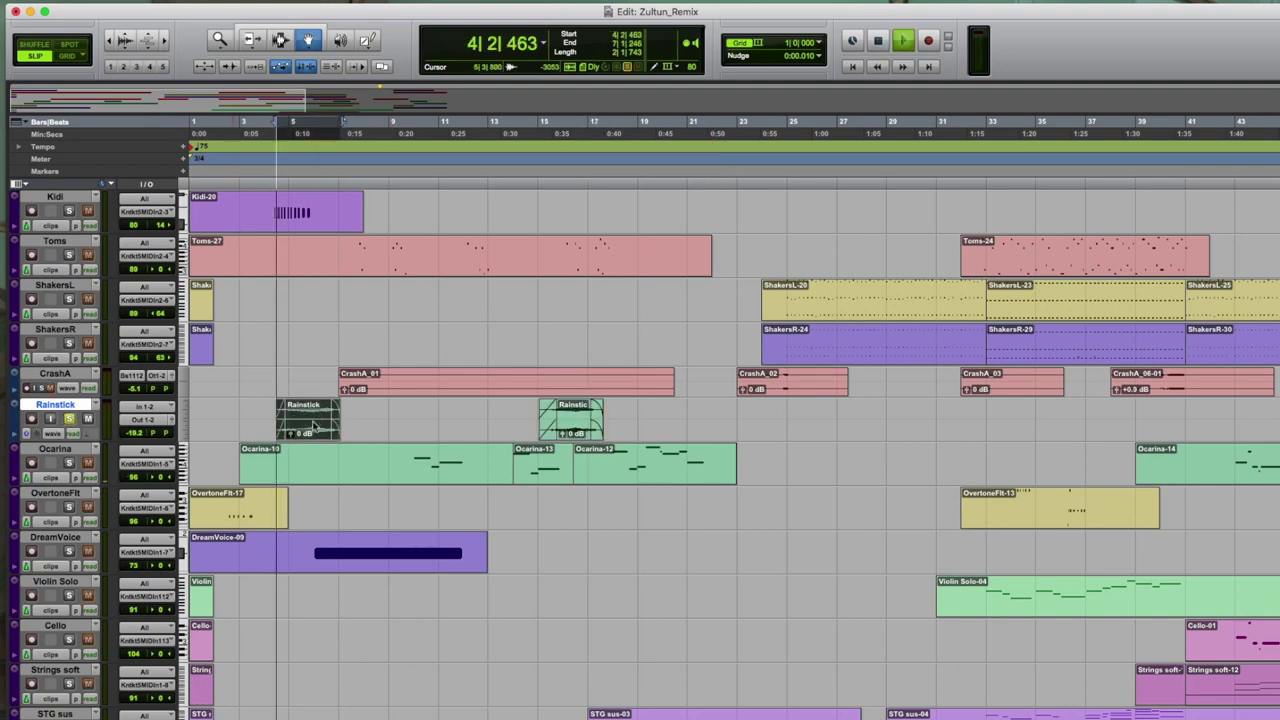
pyautogui.press('space')
# Play the soloed OvertoneFlt part from bar 2, and again from bar 33
pyautogui.click(216, 425)
pyautogui.scroll(-1, 243, 463)
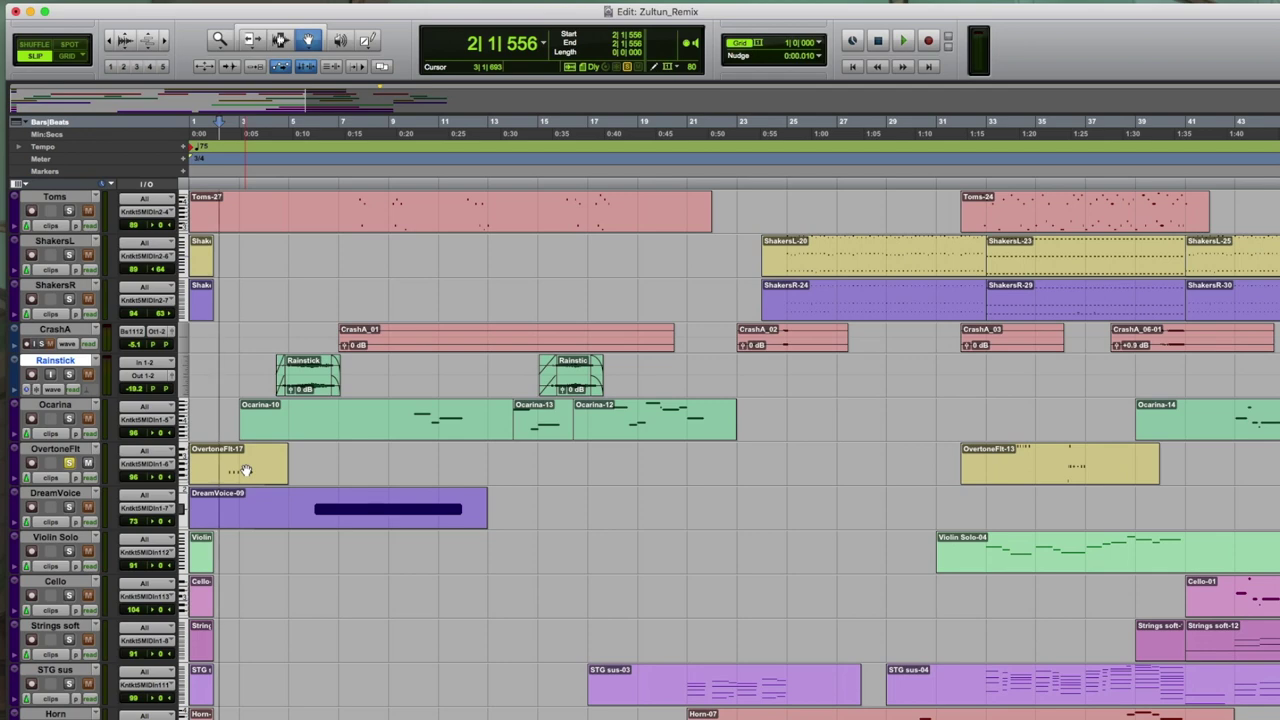
pyautogui.press('space')
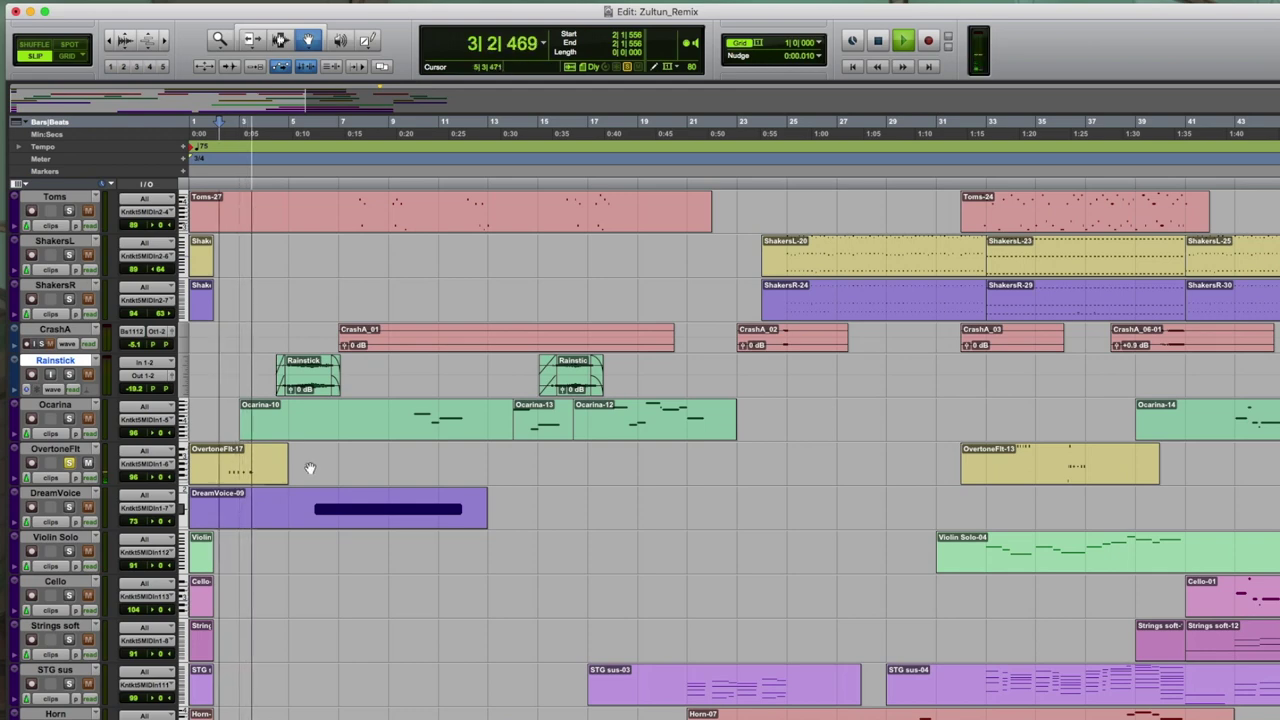
pyautogui.click(989, 181)
pyautogui.press('space')
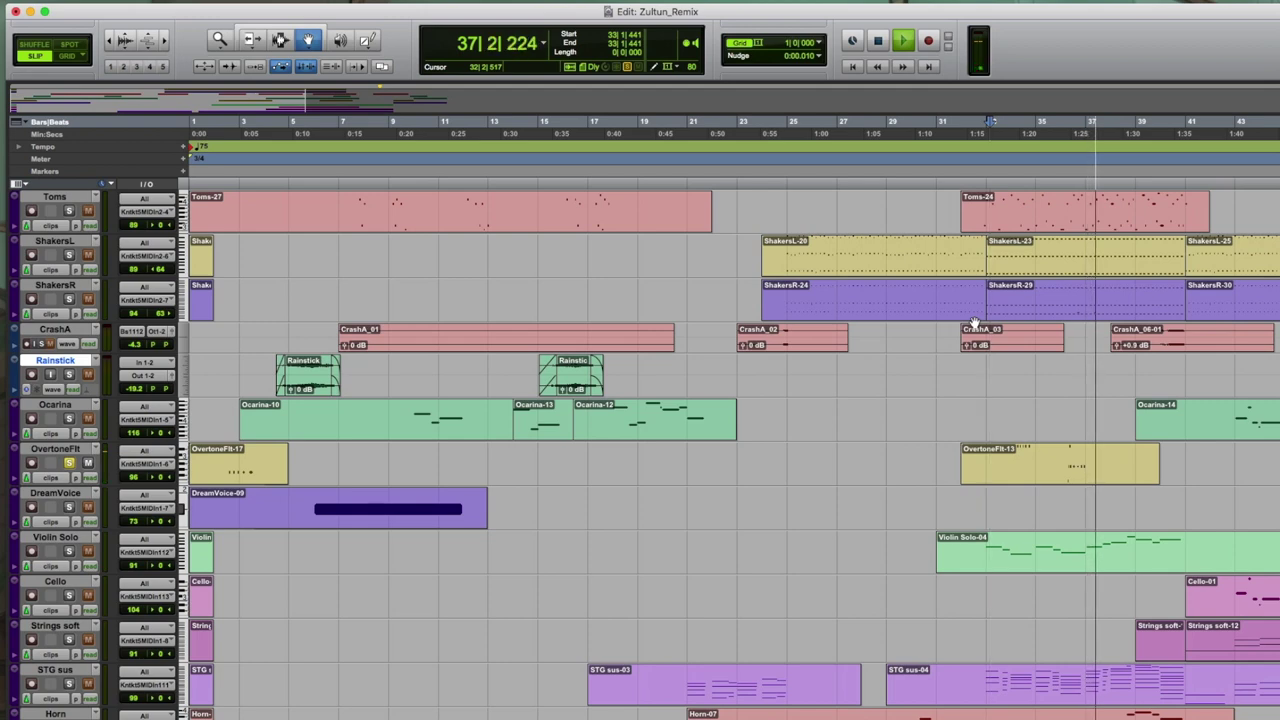
pyautogui.press('space')
# Solo the Ocarina track in place of OvertoneFlt and play it from bar 9
pyautogui.click(68, 418)
pyautogui.click(68, 463)
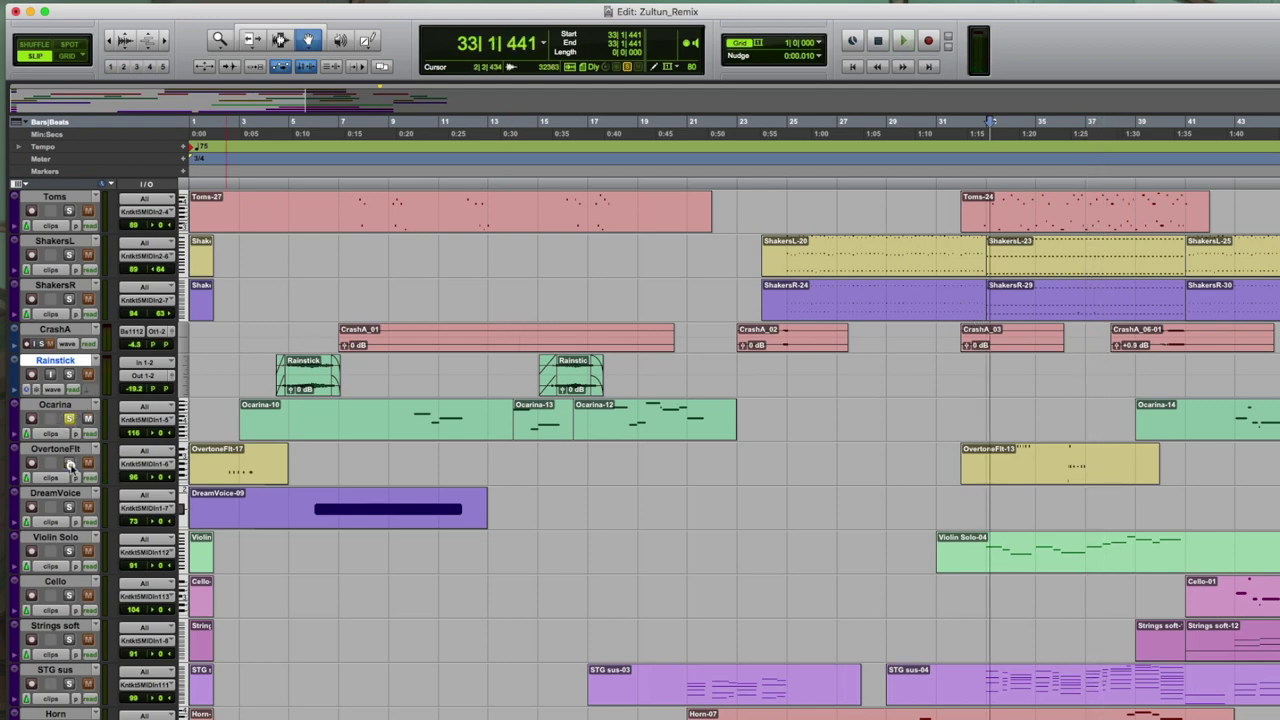
pyautogui.click(408, 181)
pyautogui.press('space')
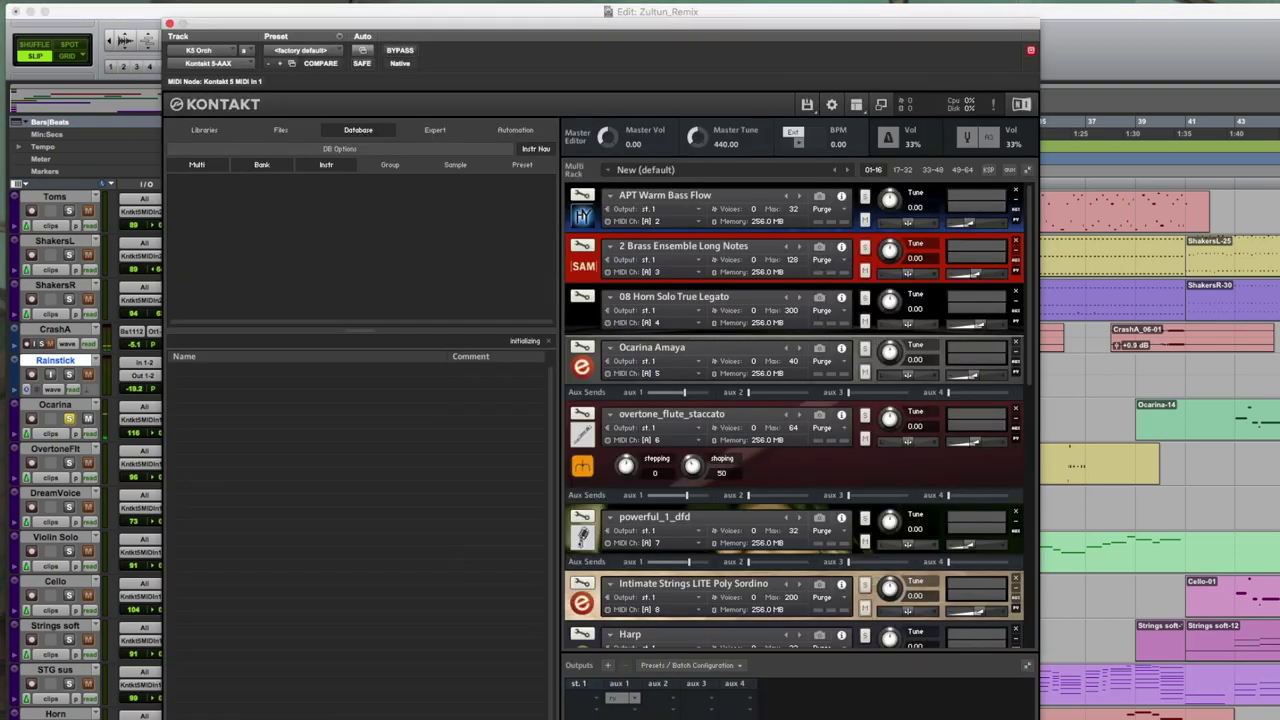
# Look at the Ocarina Amaya instrument in Kontakt and play the soloed Ocarina part from bar 47
pyautogui.click(583, 368)
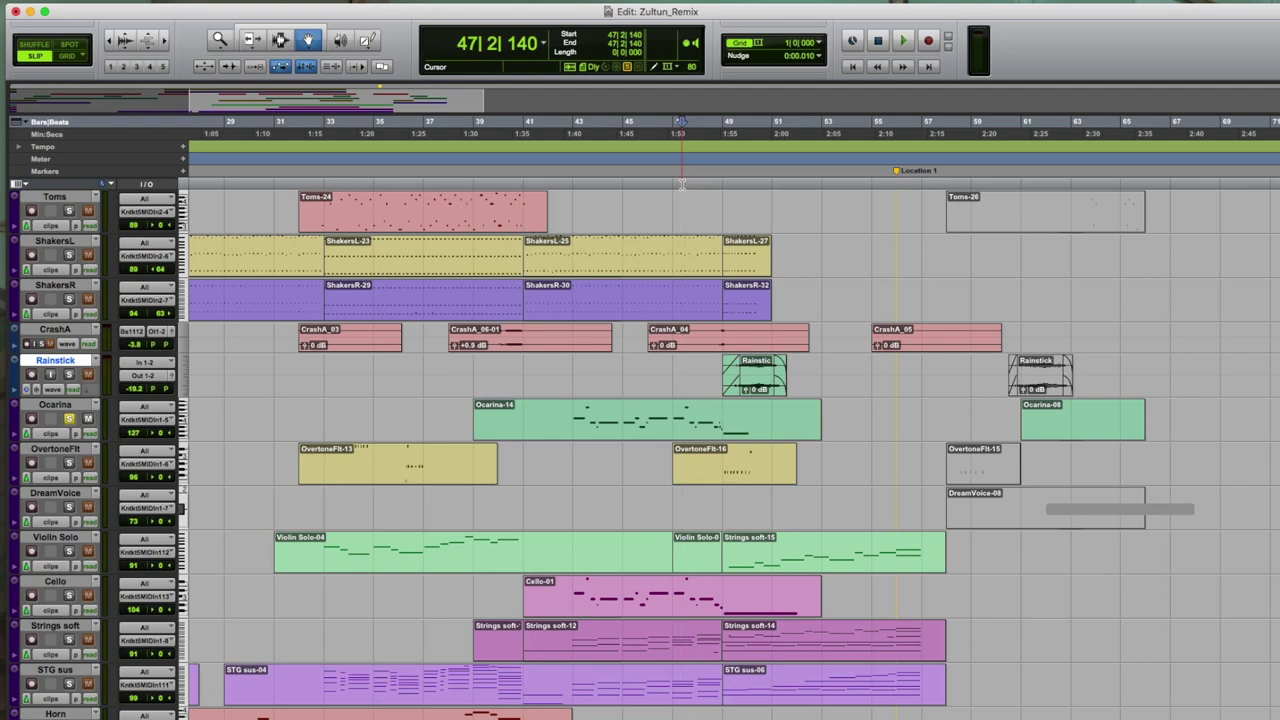
pyautogui.press('space')
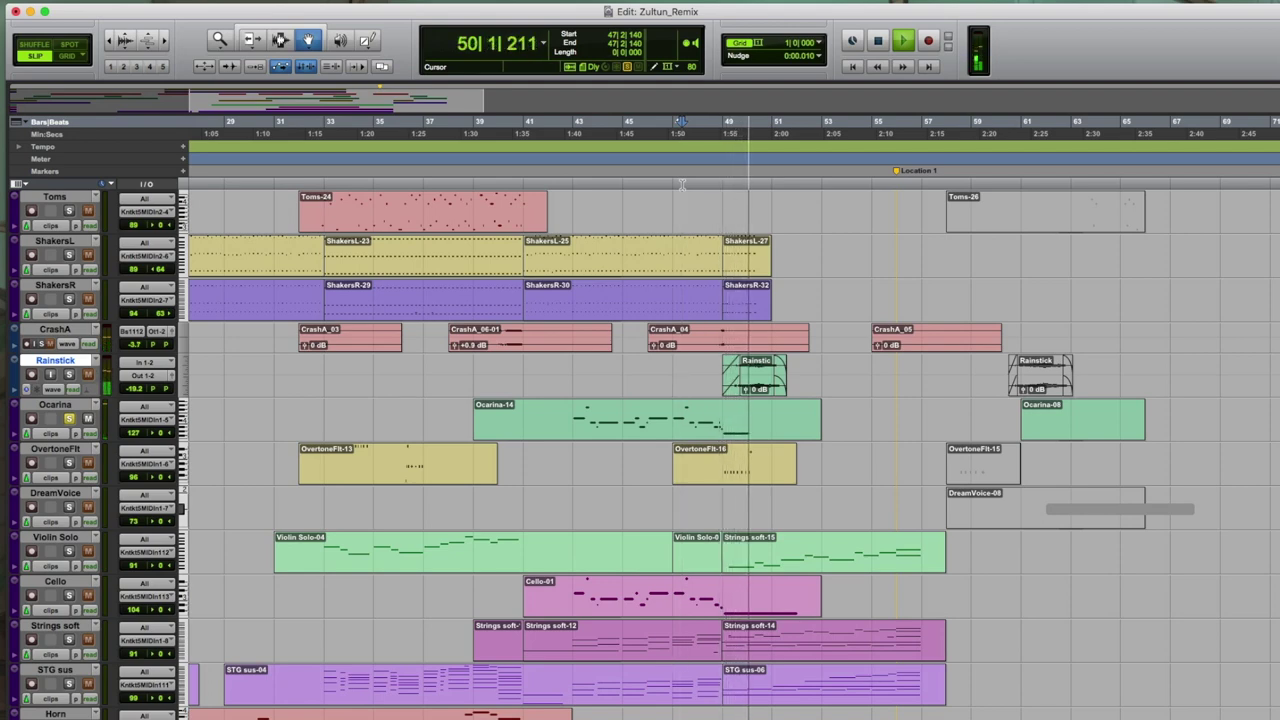
pyautogui.press('space')
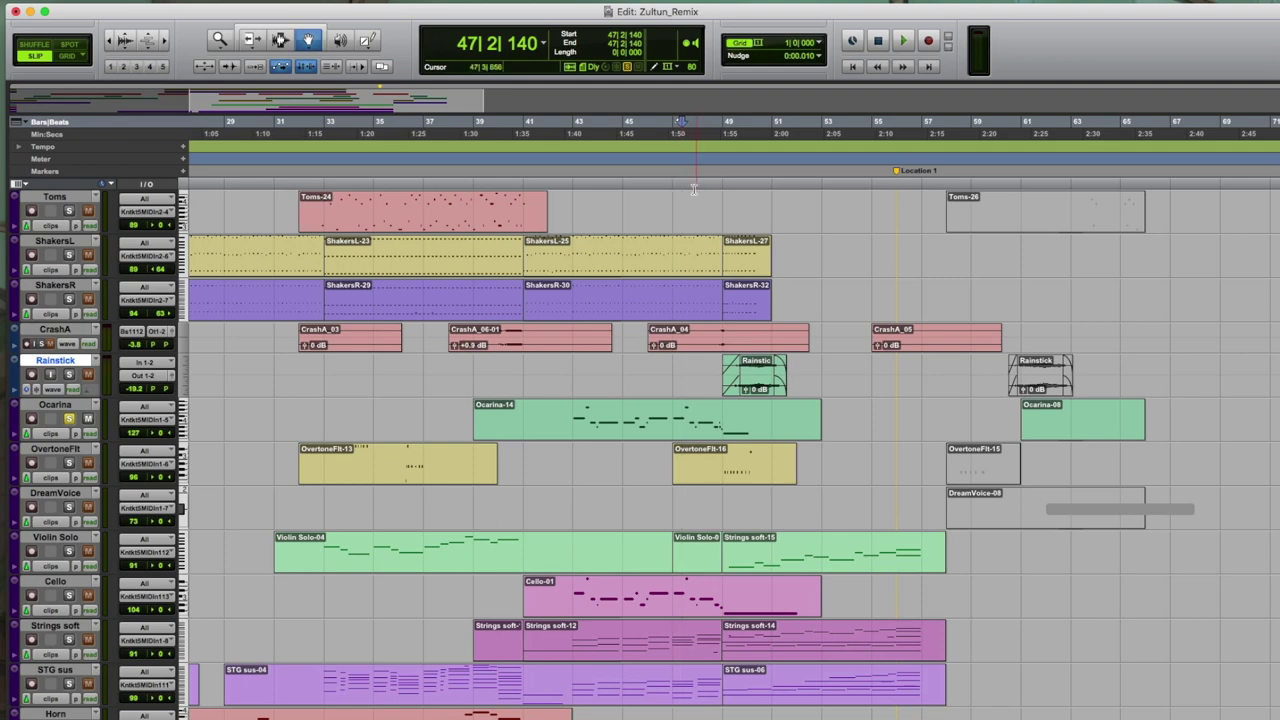
# Select the ShakersL and ShakersR tracks together in the percussion section
pyautogui.hscroll(-10, 610, 280)
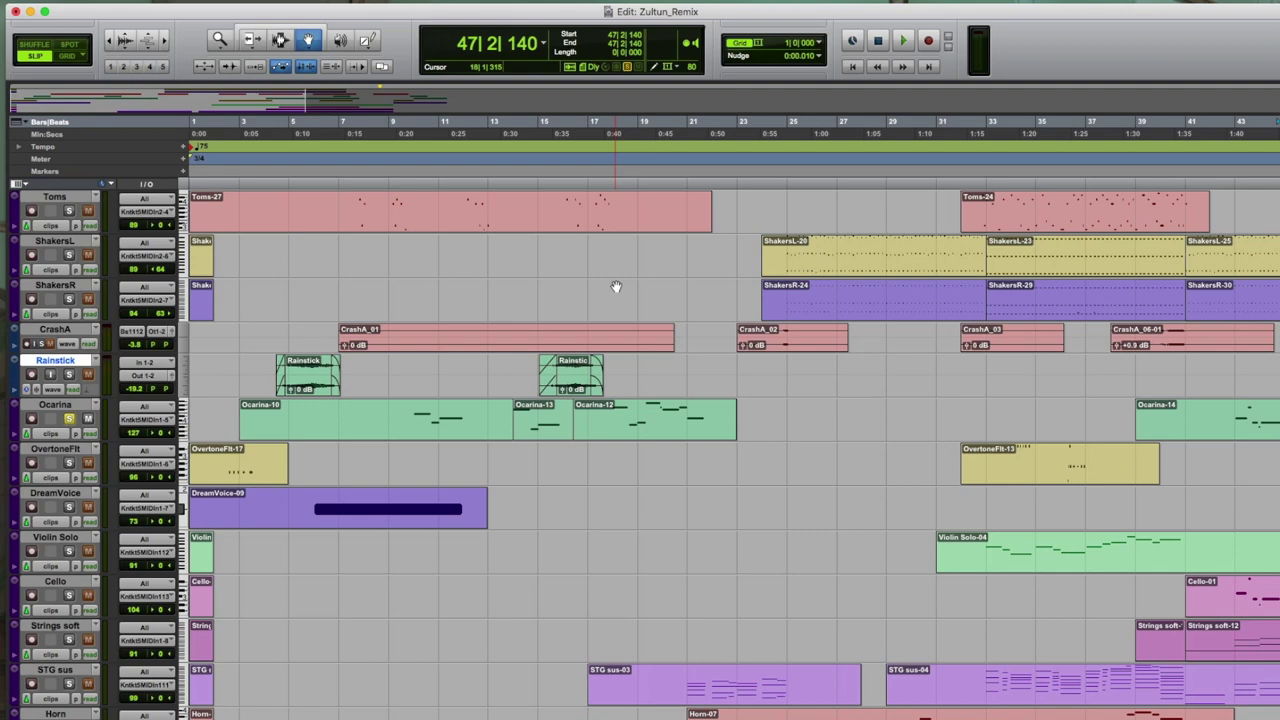
pyautogui.scroll(5, 616, 287)
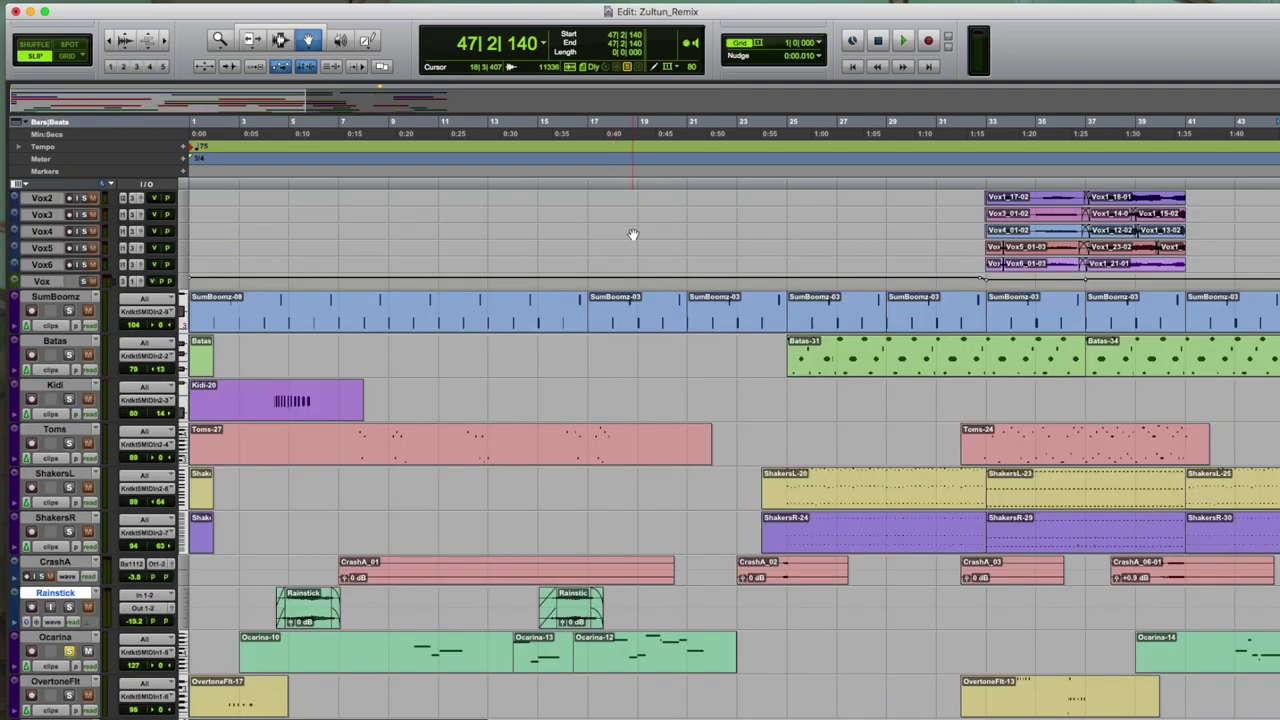
pyautogui.scroll(-1, 73, 428)
pyautogui.click(73, 428)
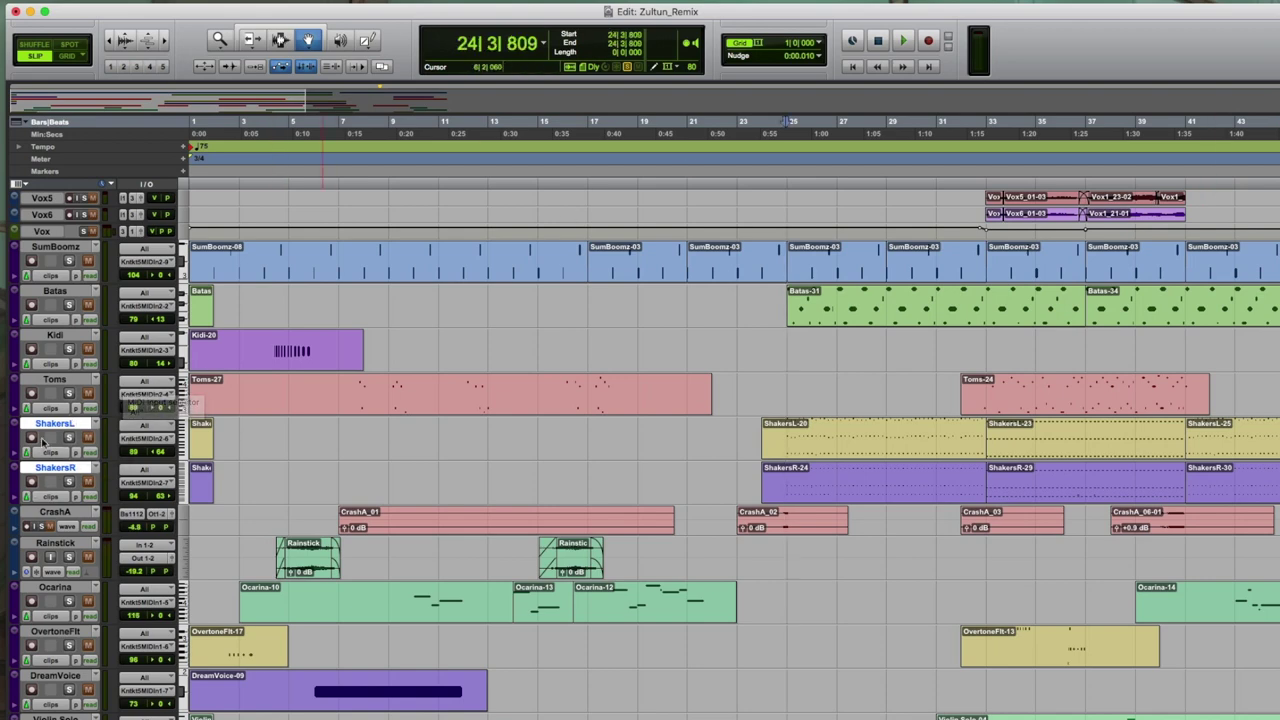
pyautogui.keyDown('super'); pyautogui.click(55, 424); pyautogui.keyUp('super')
pyautogui.click(57, 426)
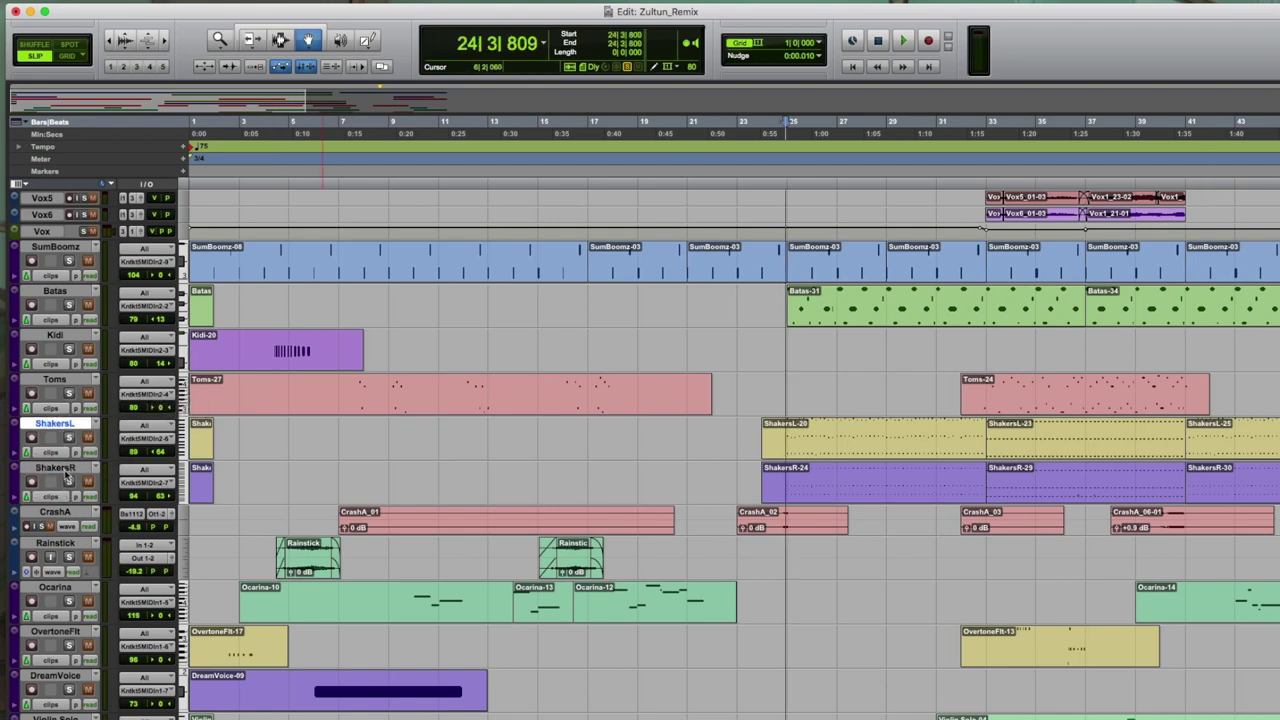
pyautogui.keyDown('shift'); pyautogui.click(62, 470); pyautogui.keyUp('shift')
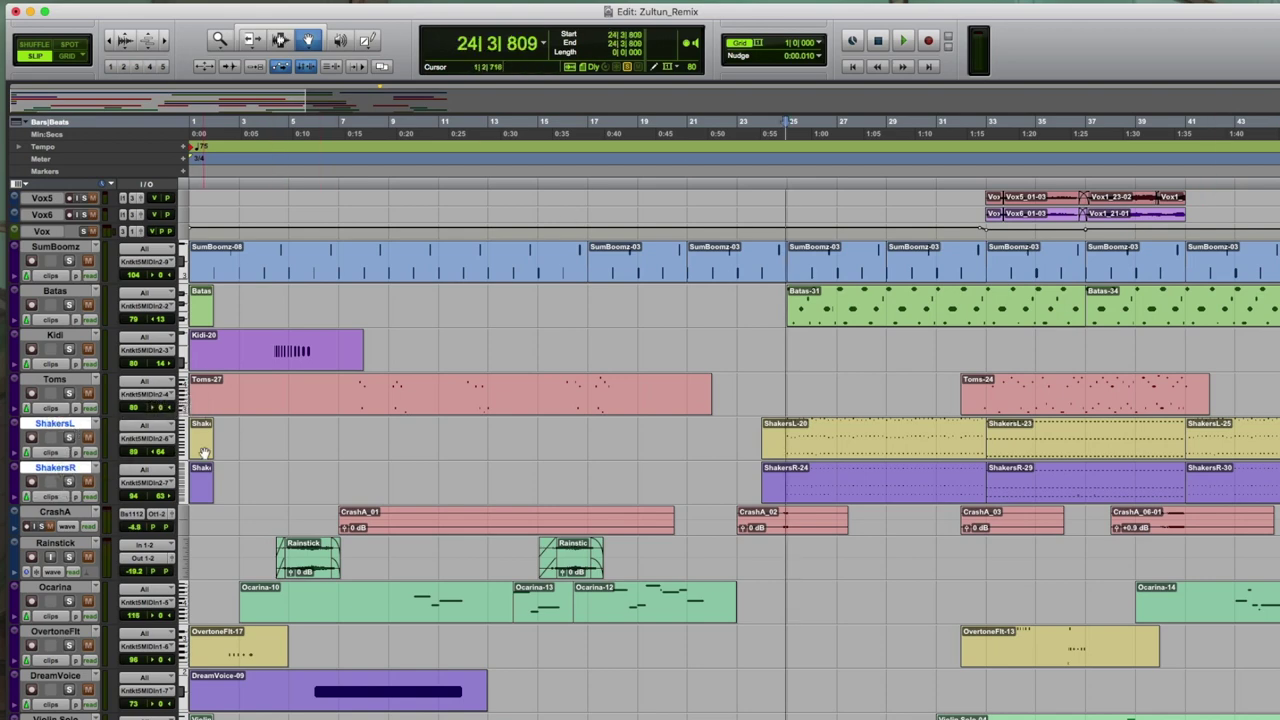
# View the two Shaker instruments in Kontakt and examine the ShakersL-20 notes with ShakersR alongside in the MIDI Editor
pyautogui.press('ctrl+alt+super+w')
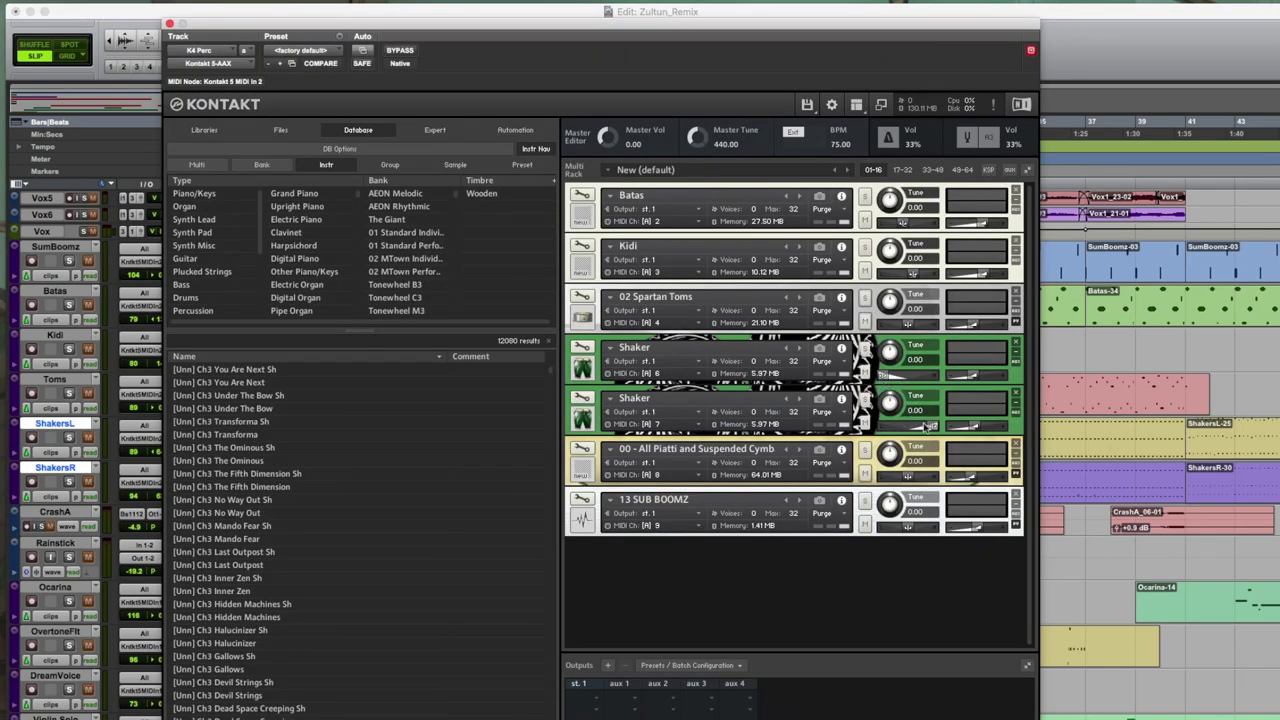
pyautogui.hotkey('ctrl', '=')
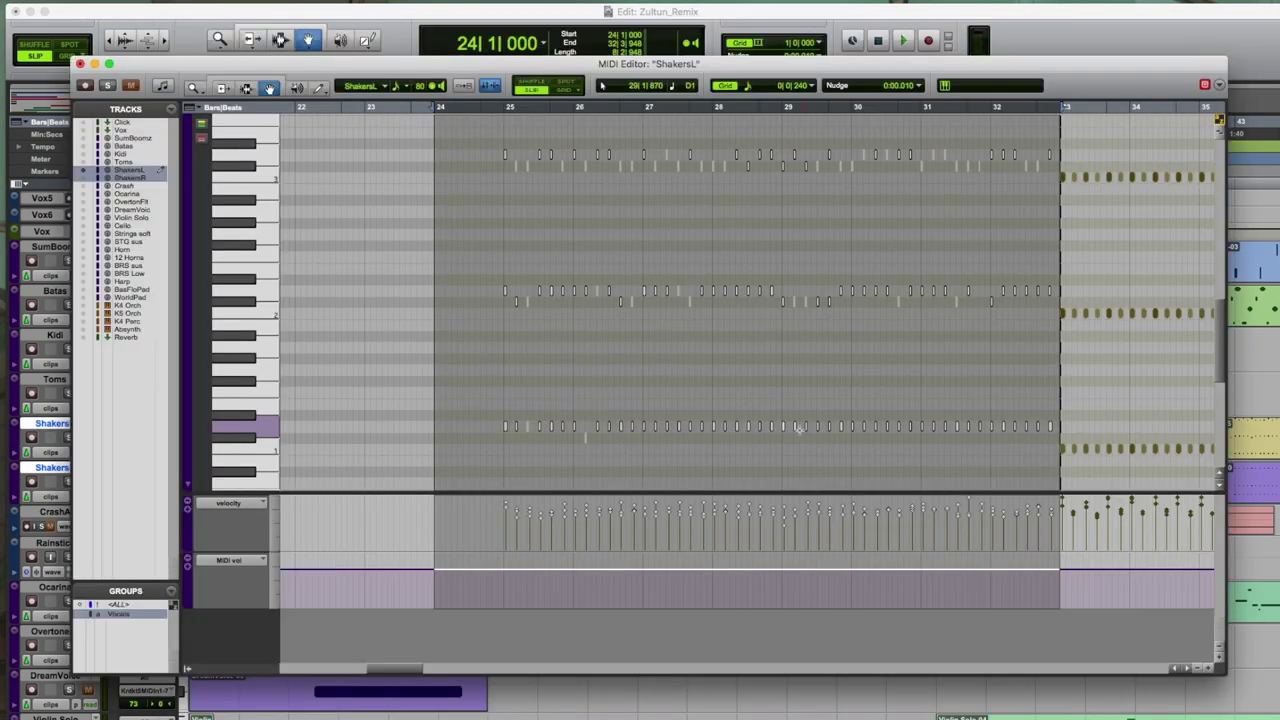
pyautogui.click(84, 179)
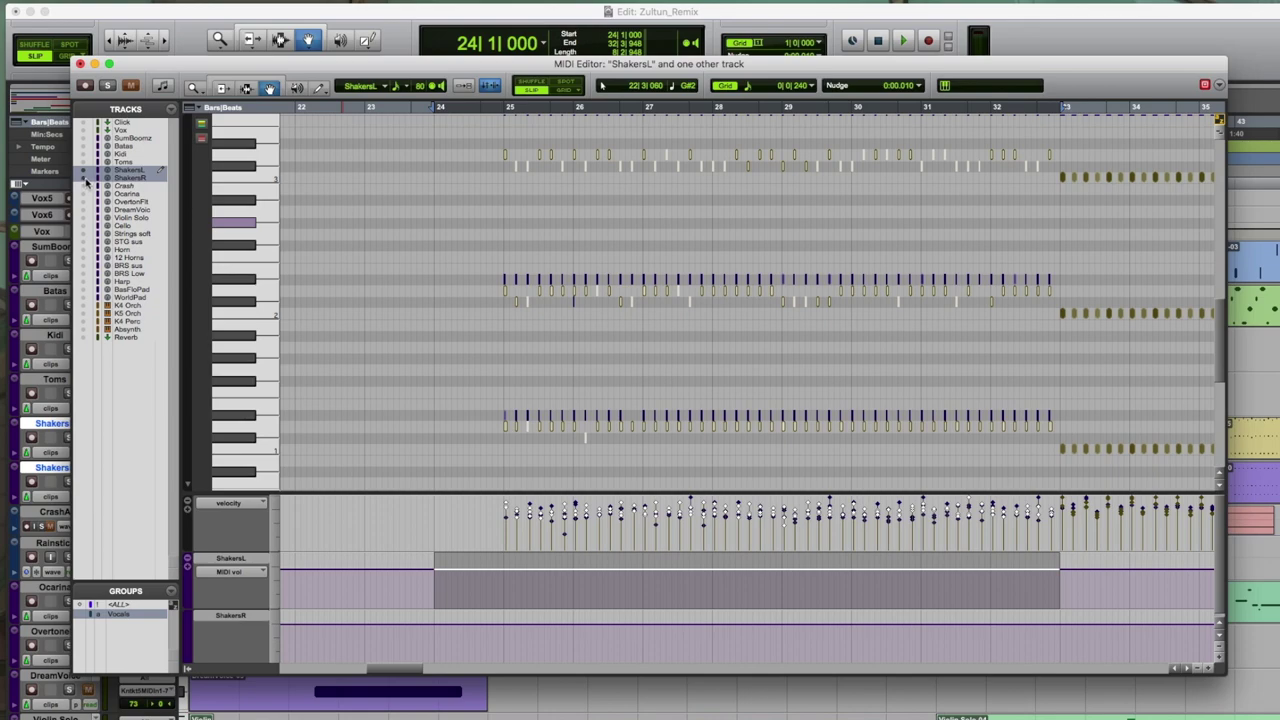
pyautogui.click(81, 64)
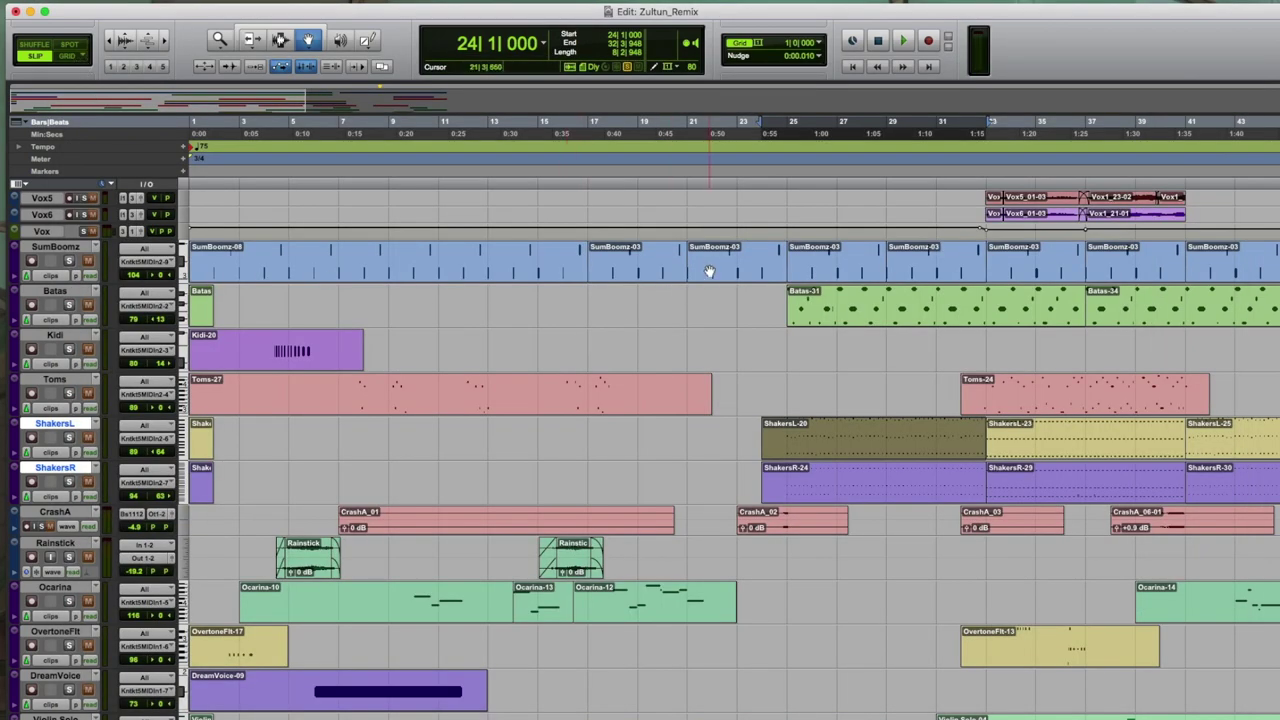
# Solo both shaker tracks and play them from bar 24
pyautogui.click(780, 183)
pyautogui.hotkey('shift', 's')
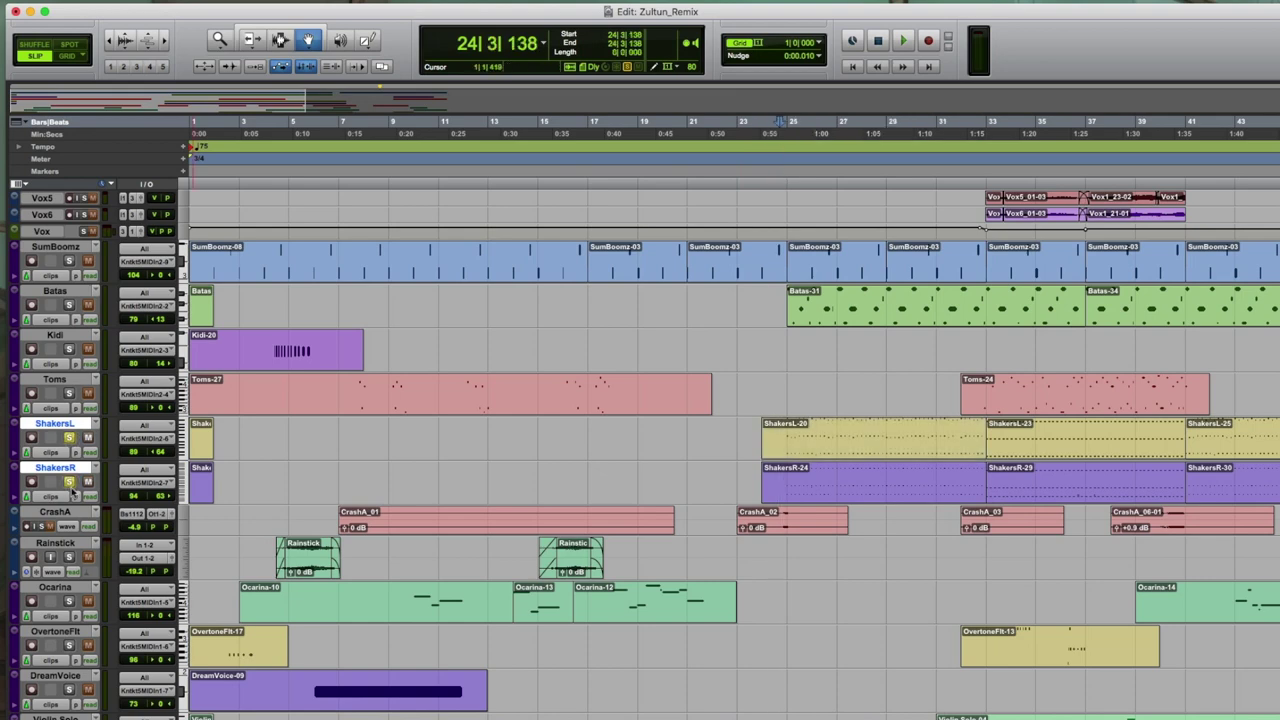
pyautogui.press('space')
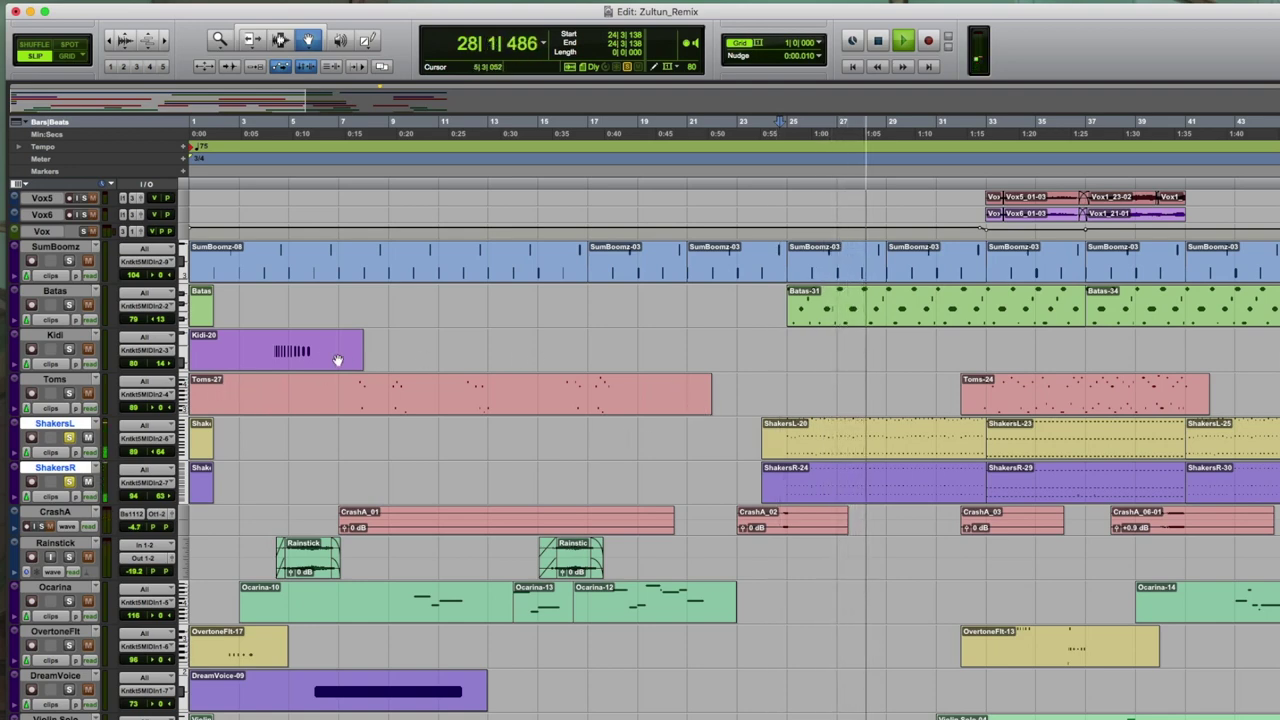
# Add the Batas track to the solo and play the Batas-31 clip from bar 25
pyautogui.click(68, 302)
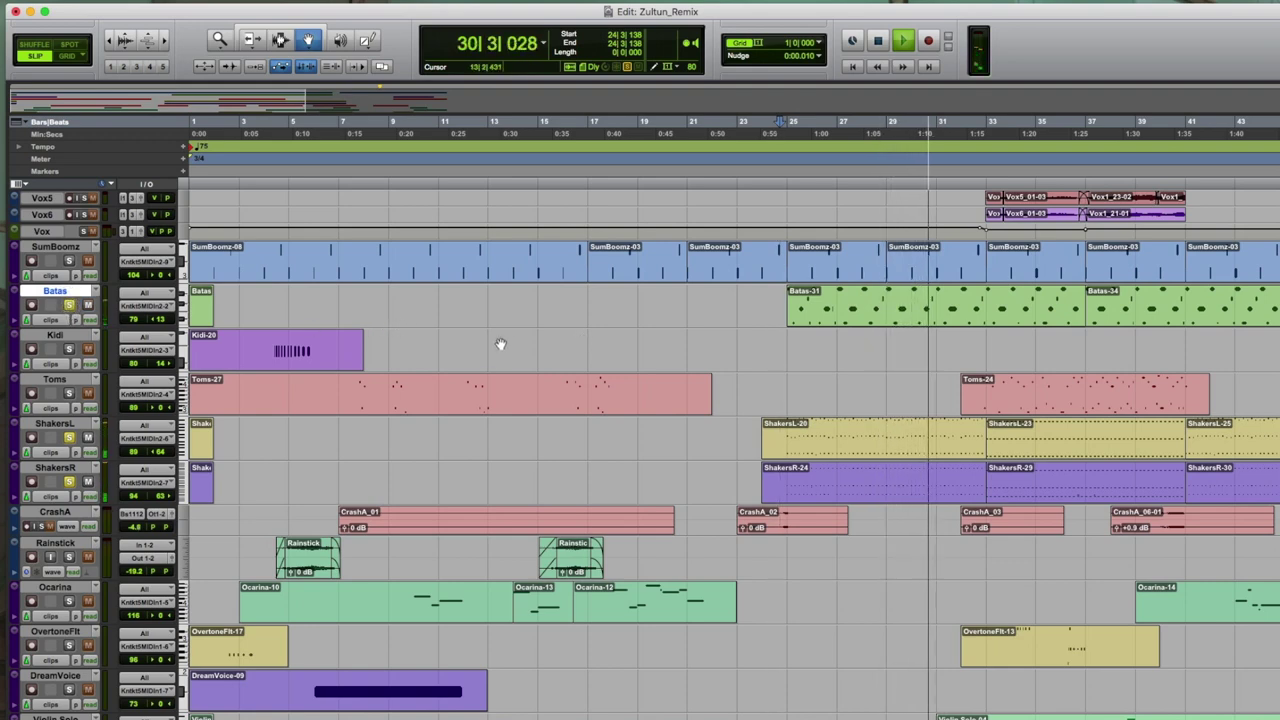
pyautogui.press('space')
pyautogui.scroll(-1, 839, 310)
pyautogui.click(829, 305)
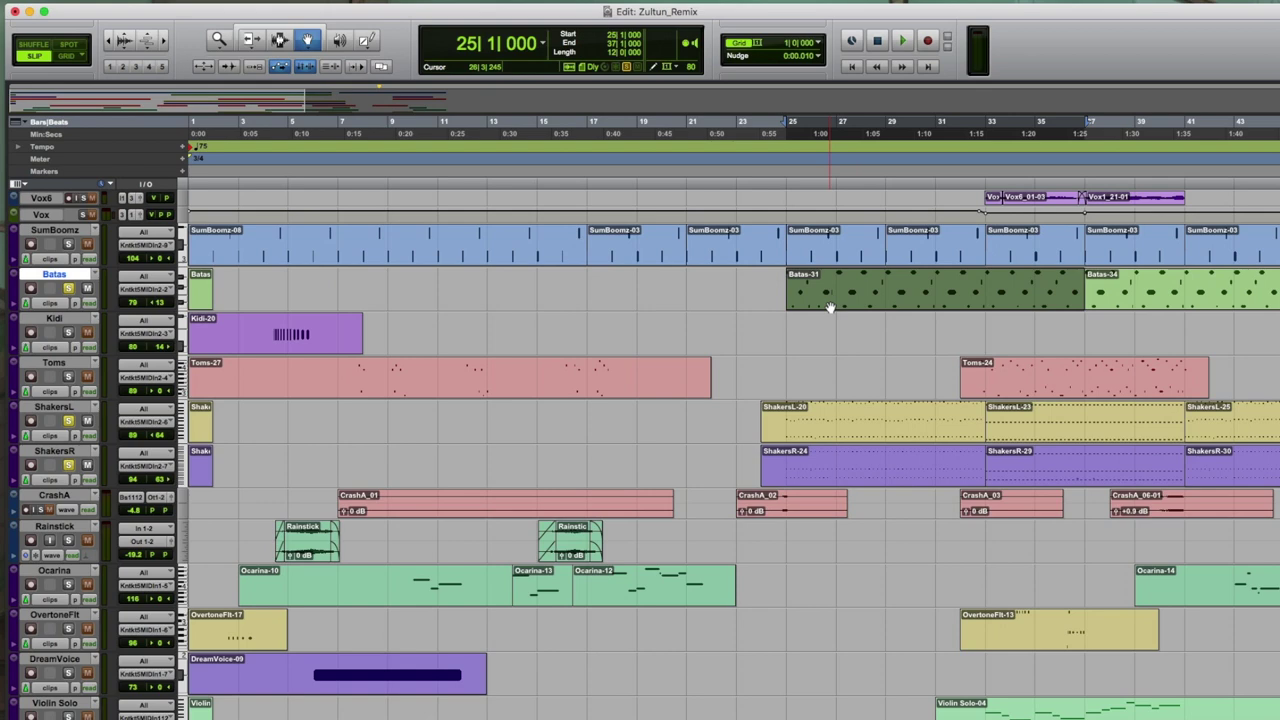
pyautogui.press('space')
pyautogui.press('space')
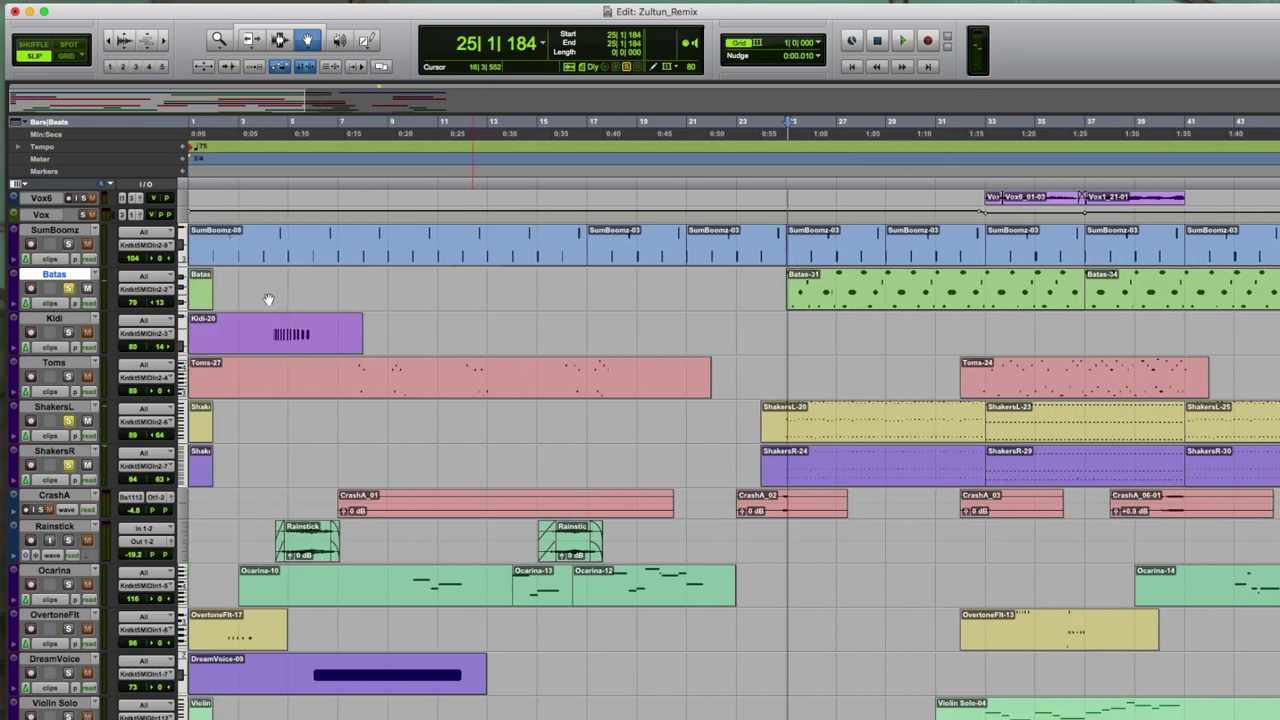
# Add the SumBoomz track to the solo and play the percussion from bar 20
pyautogui.click(52, 231)
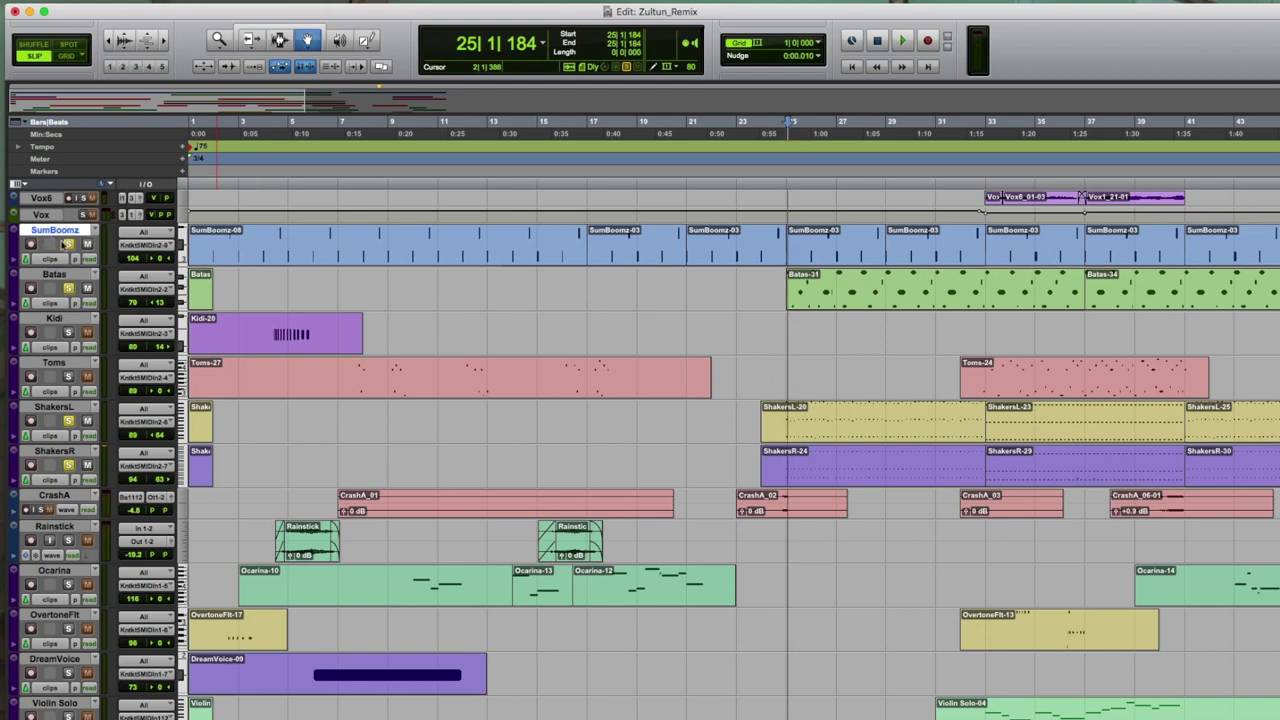
pyautogui.press('space')
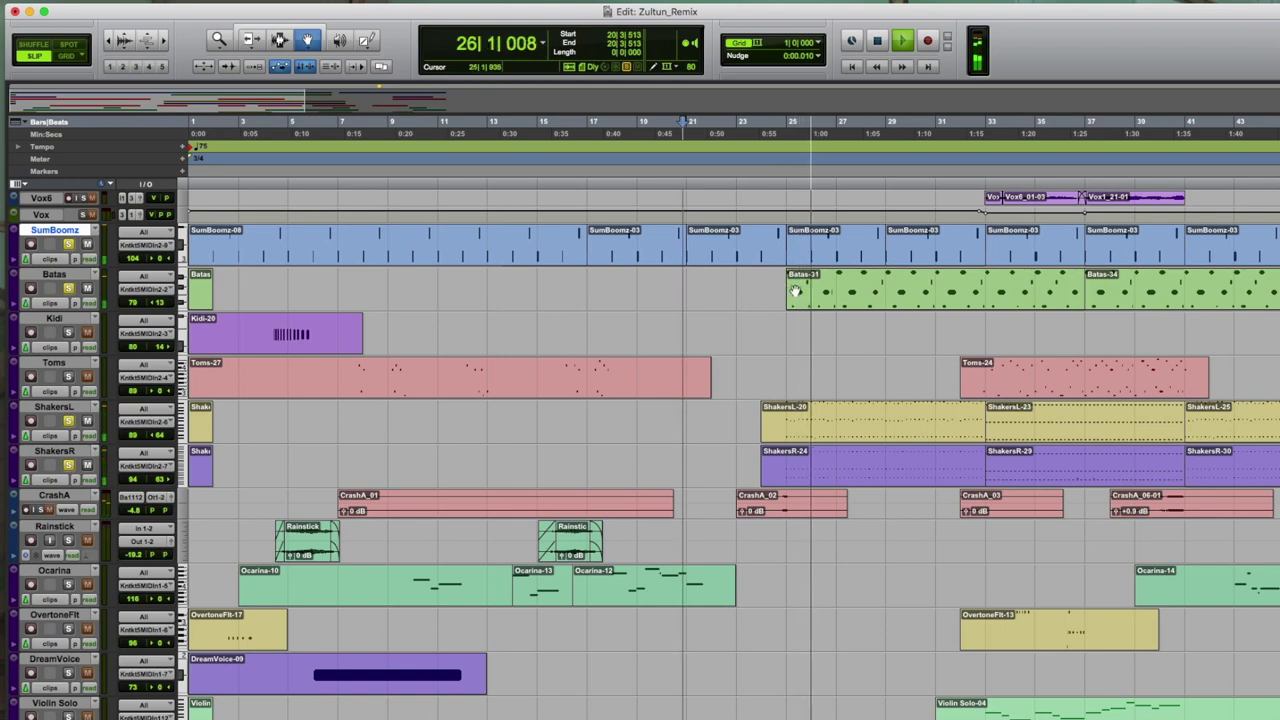
pyautogui.hscroll(5, 1057, 330)
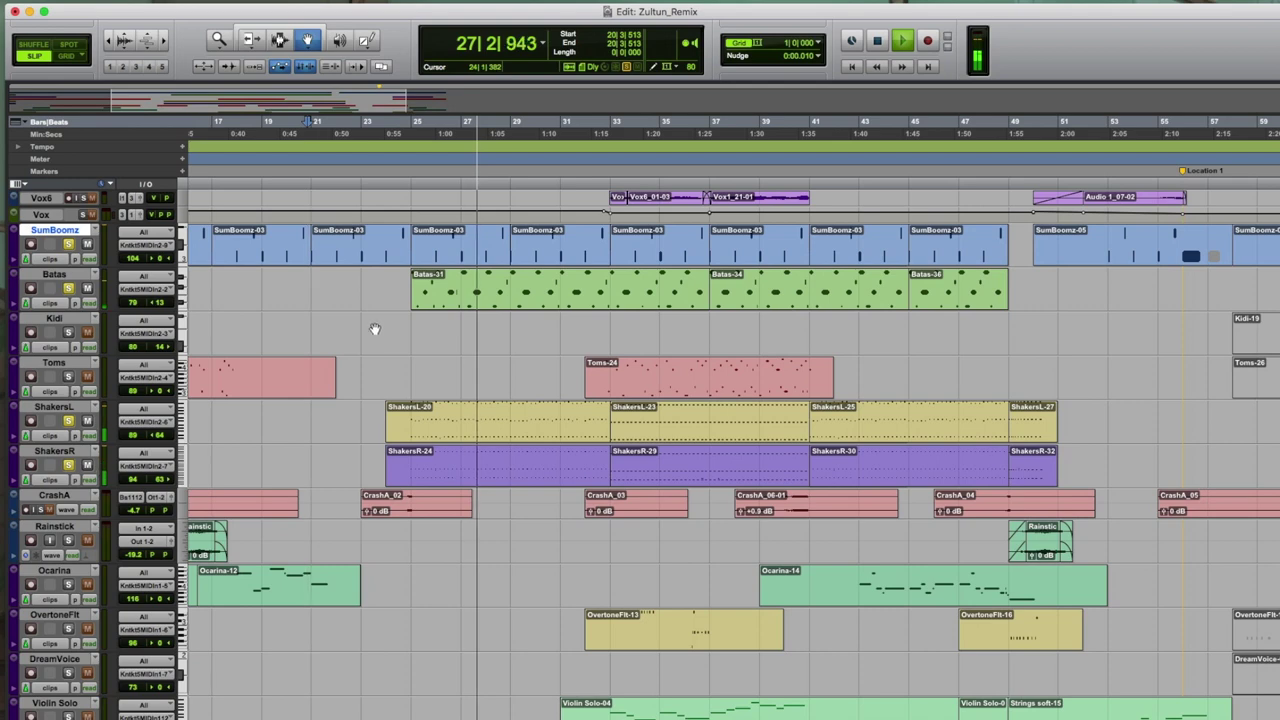
pyautogui.hscroll(-5, 374, 326)
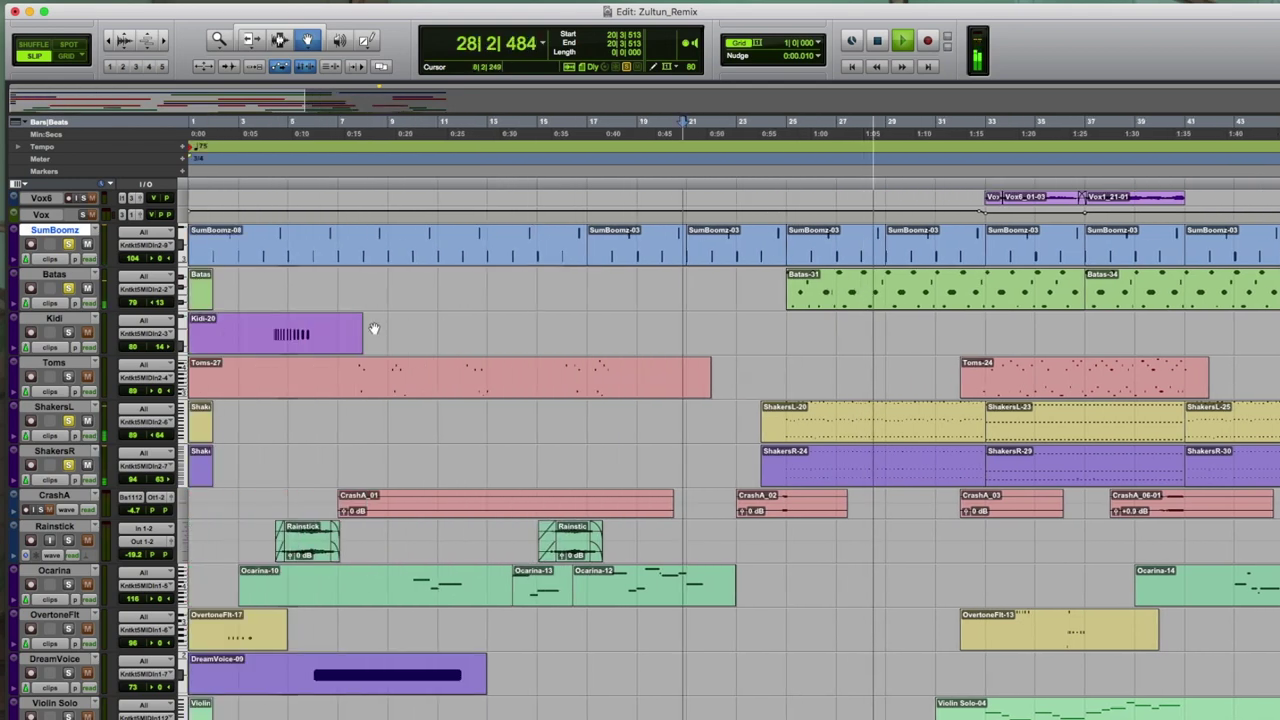
pyautogui.hscroll(3, 374, 329)
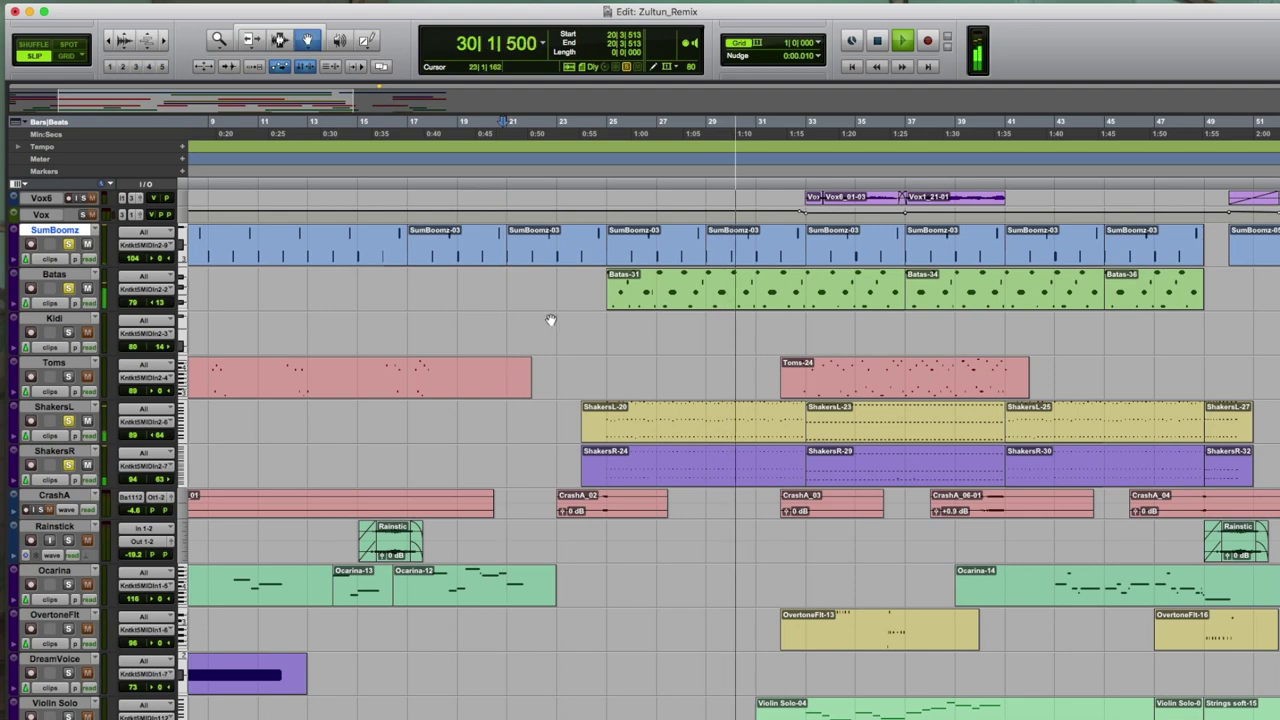
# Add the Toms track to the solo and listen through the Toms-24 section before stopping playback
pyautogui.click(68, 365)
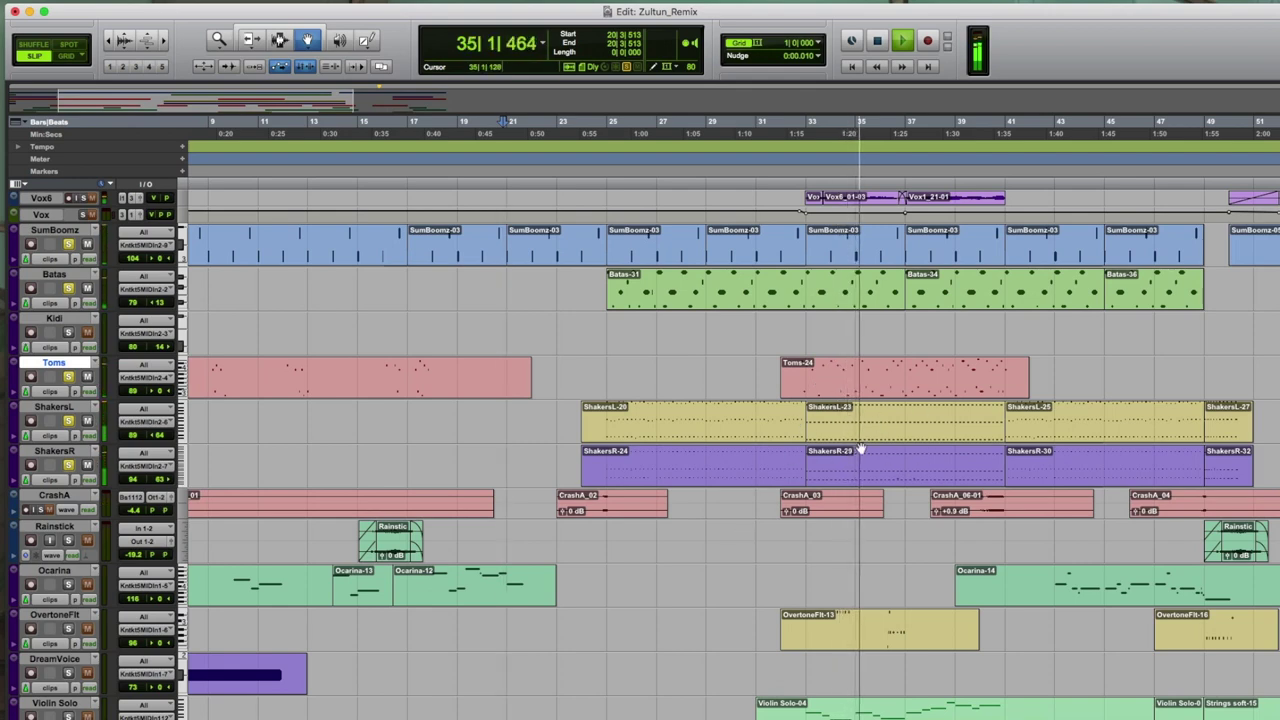
pyautogui.hscroll(-2, 855, 449)
pyautogui.scroll(-1, 855, 449)
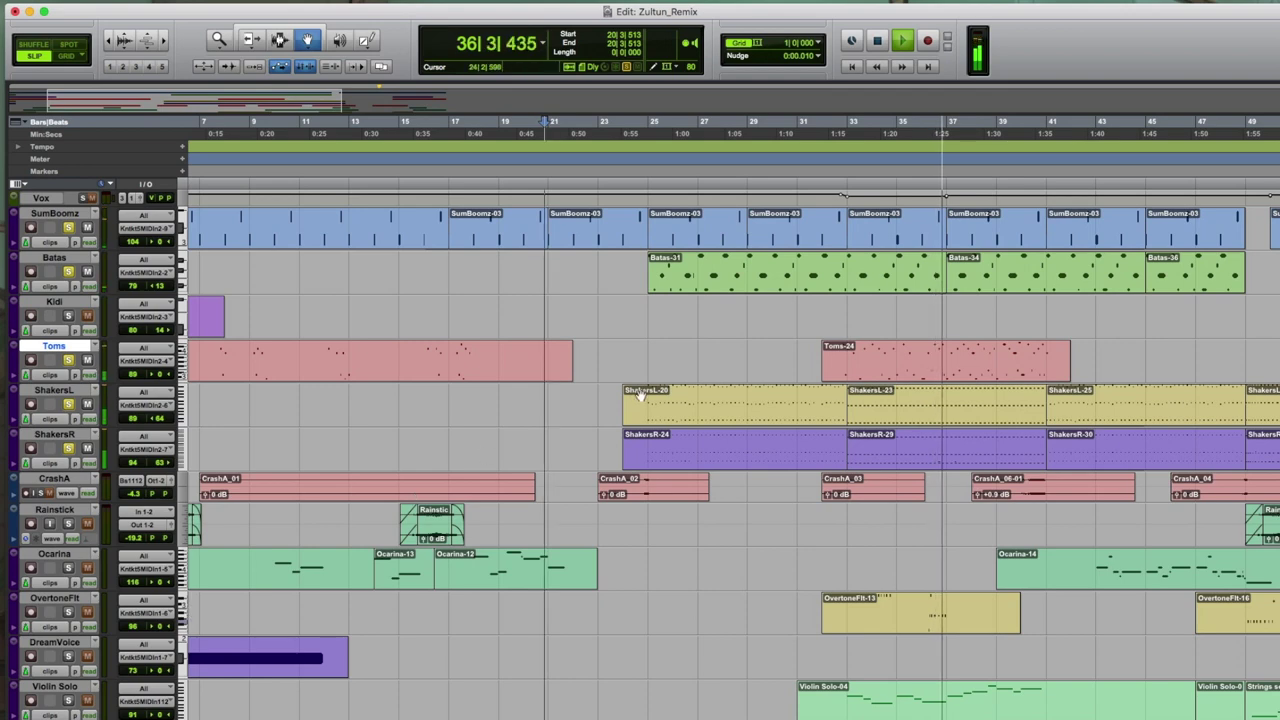
pyautogui.press('space')
# Add the Kidi track to the solo, drop SumBoomz and Batas from it, and play the Kidi-20 clip from bar 4
pyautogui.hscroll(5, 686, 357)
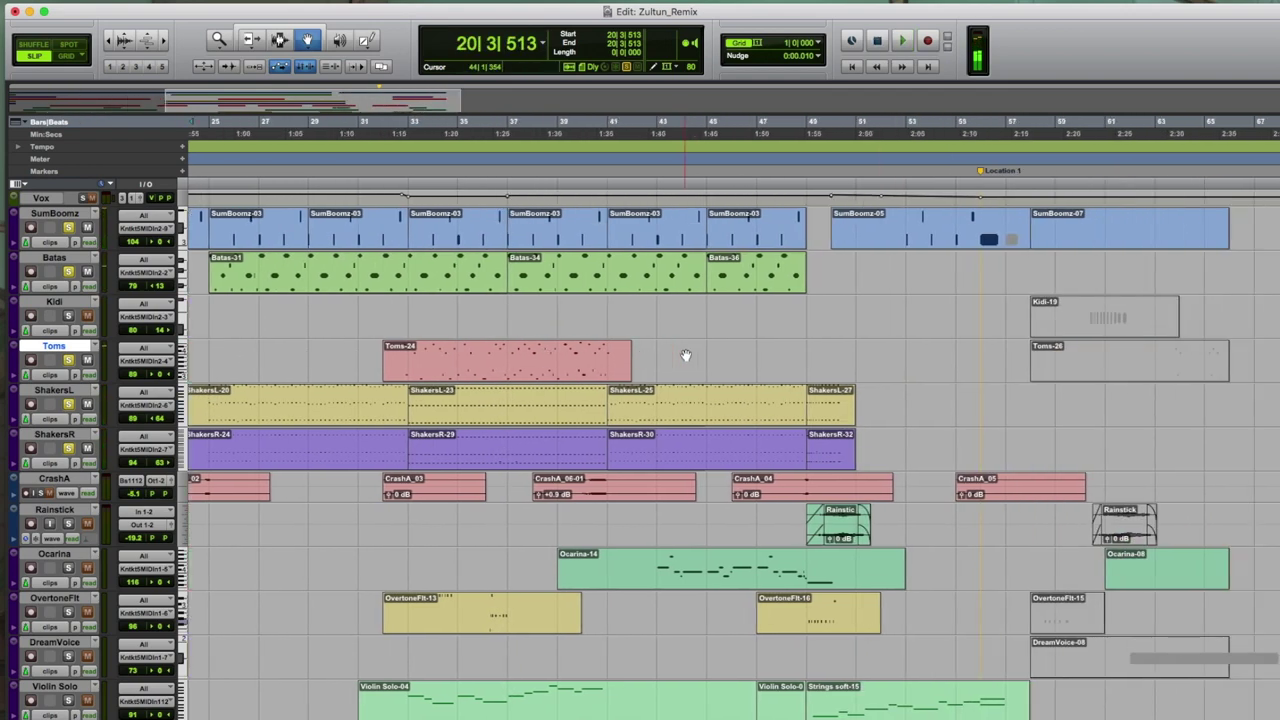
pyautogui.hscroll(-6, 686, 357)
pyautogui.click(266, 183)
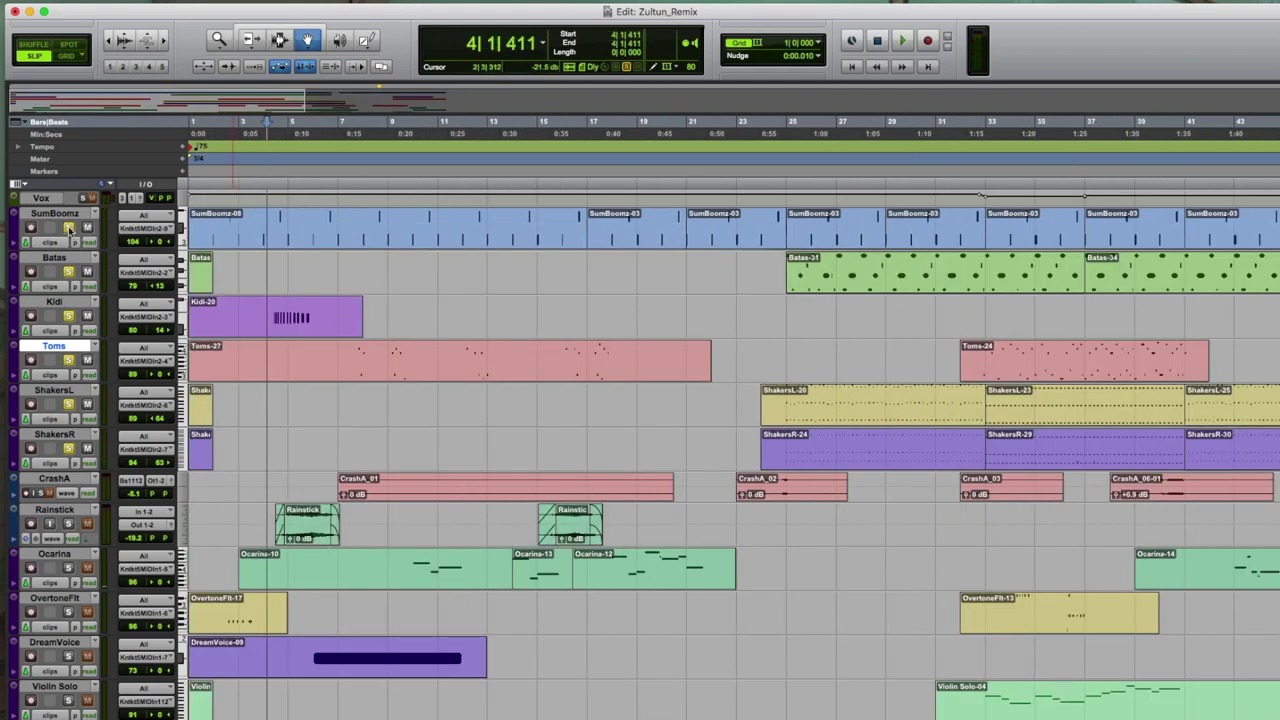
pyautogui.press('space')
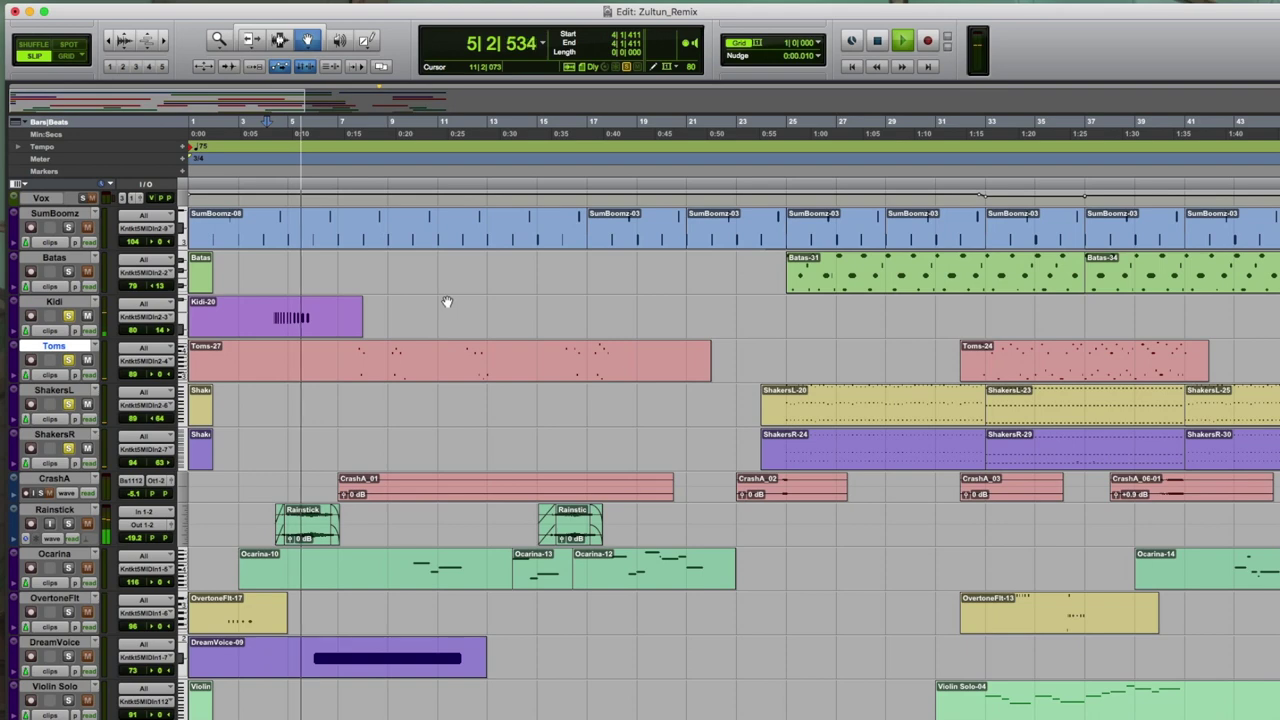
pyautogui.press('space')
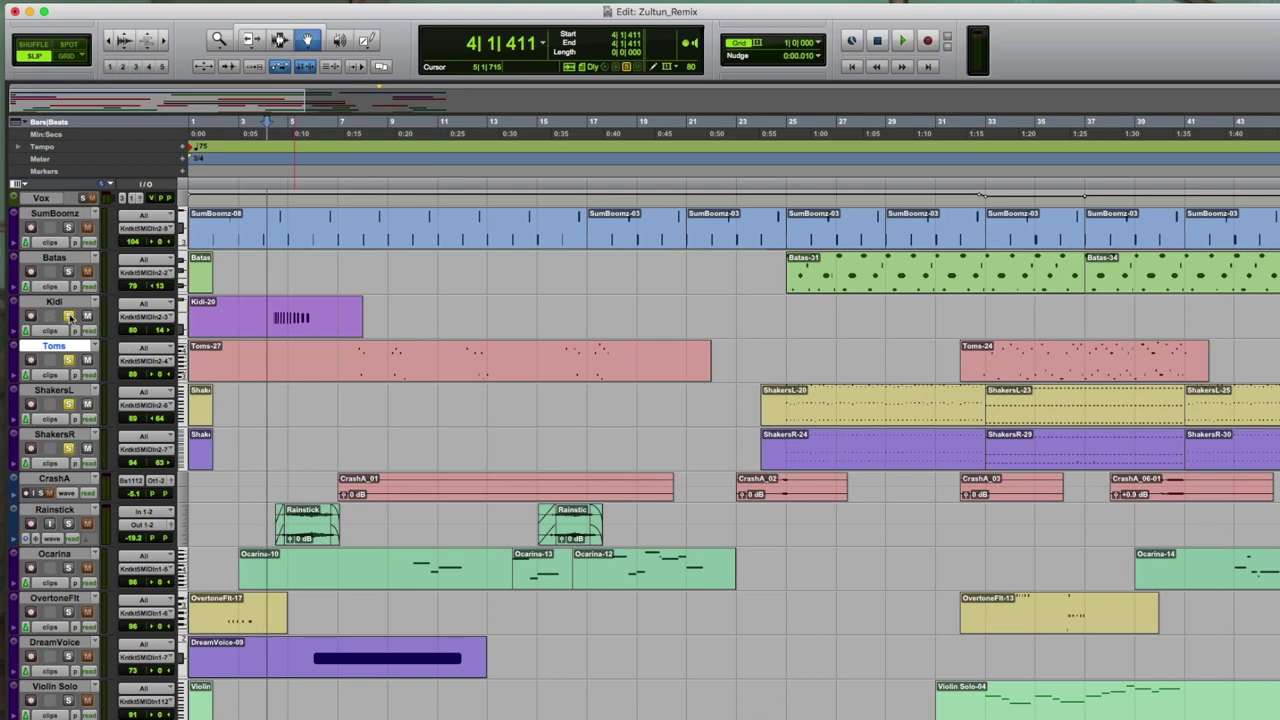
# Solo the WorldPad track in place of the percussion and play it with its Absynth 5 patch Another World open
pyautogui.scroll(-5, 72, 316)
pyautogui.click(68, 653)
pyautogui.scroll(-5, 70, 658)
pyautogui.press('space')
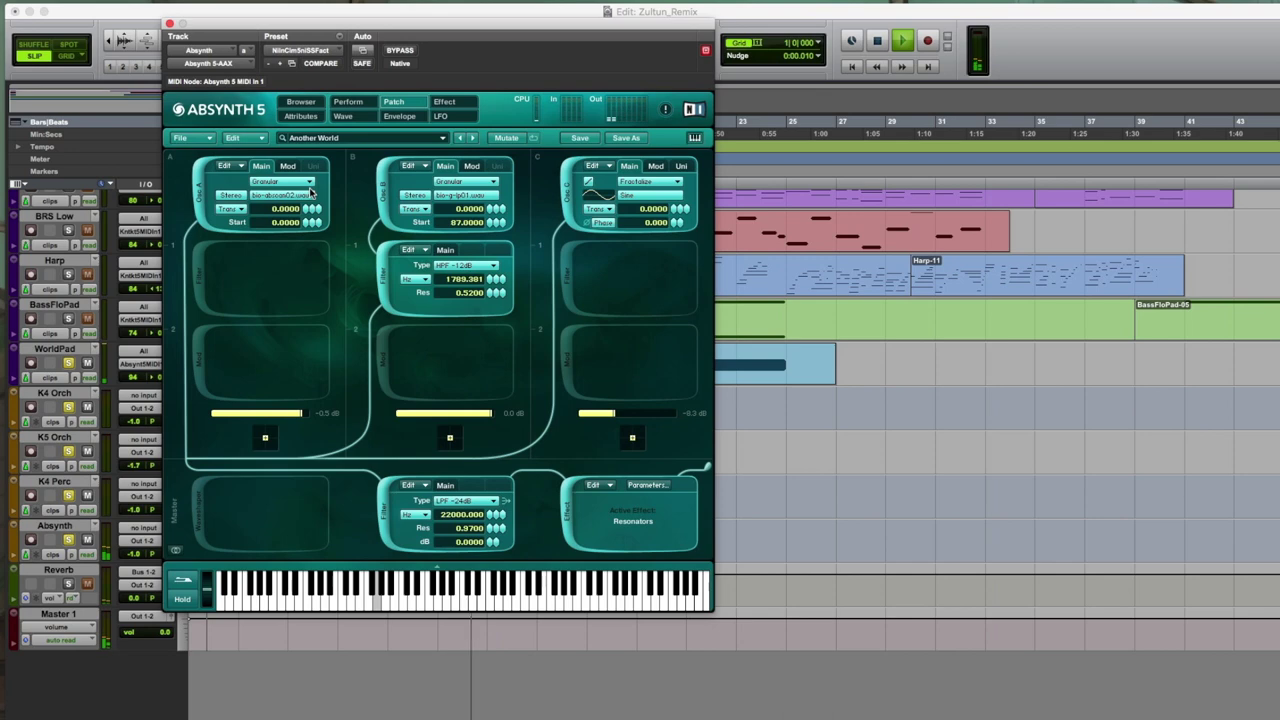
pyautogui.press('space')
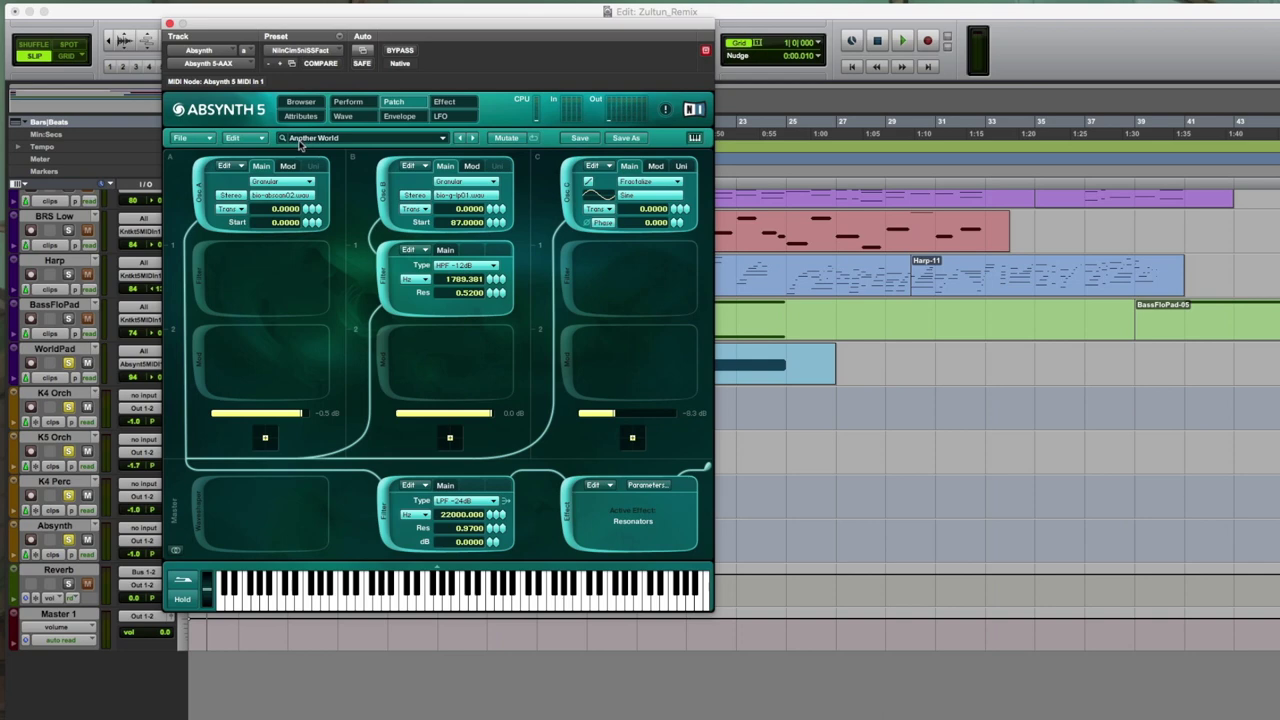
# Replay the WorldPad part, move the Absynth window off the clips, and show the track's mod wheel controller lane
pyautogui.press('space')
pyautogui.moveTo(358, 27); pyautogui.dragTo(887, 77)
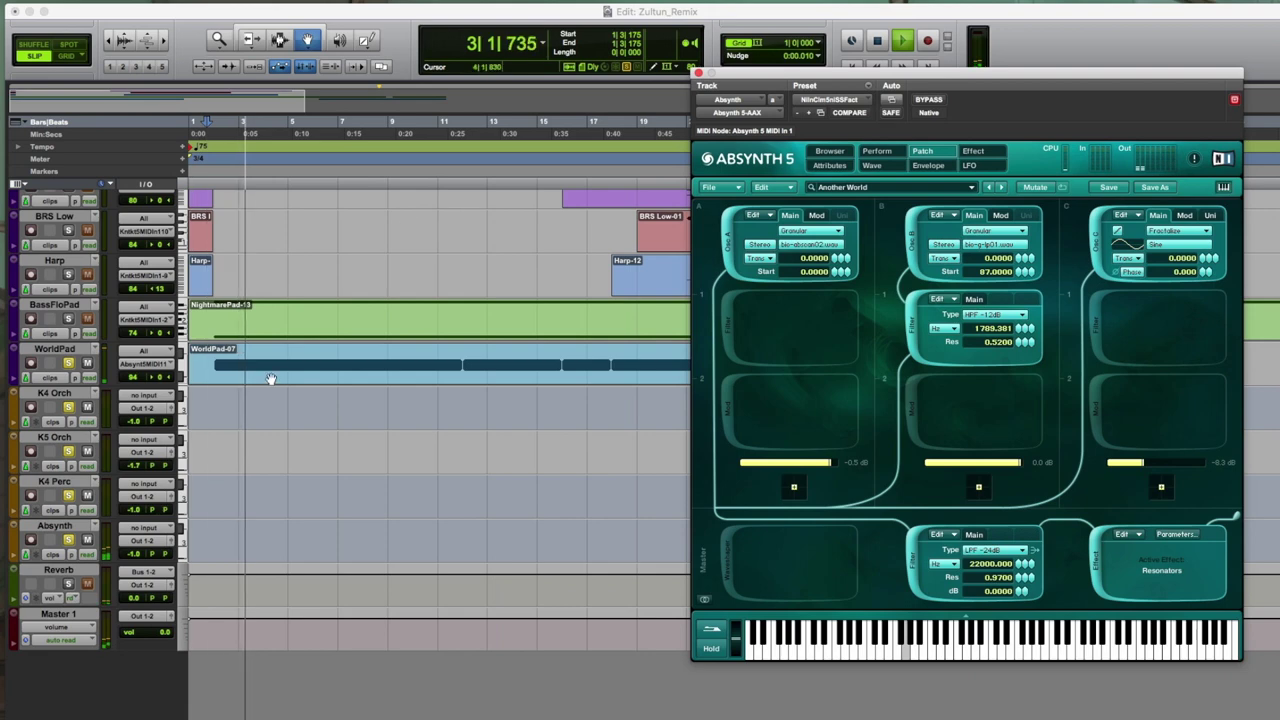
pyautogui.click(23, 378)
pyautogui.click(68, 394)
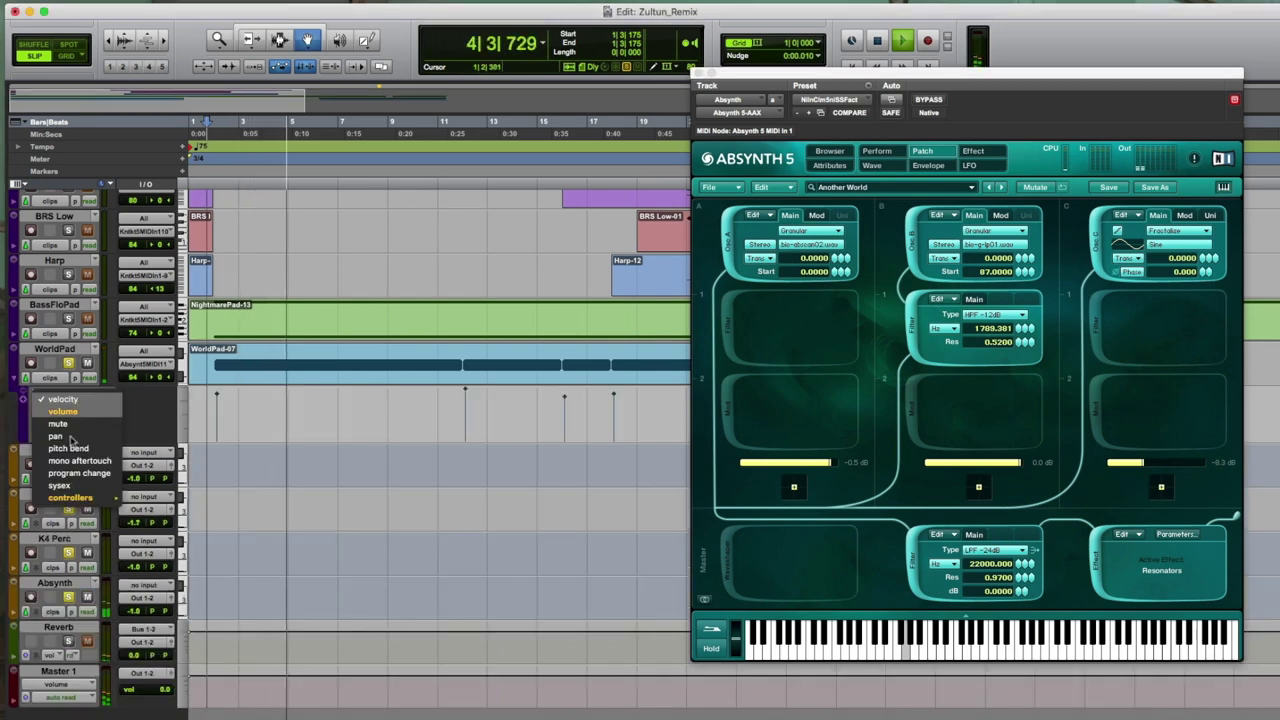
pyautogui.moveTo(100, 497)
pyautogui.click(146, 501)
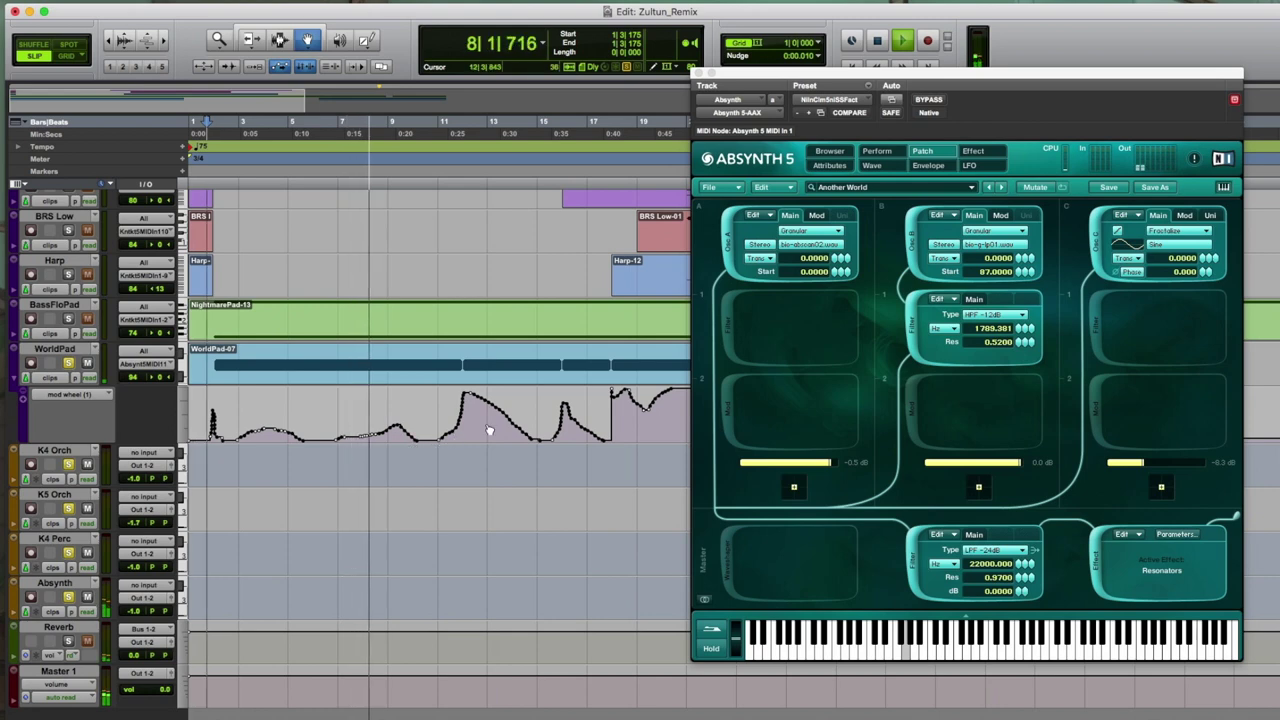
# Examine the mod wheel curve along the WorldPad clip during playback, and stop playback
pyautogui.hscroll(5, 487, 430)
pyautogui.hscroll(-5, 374, 457)
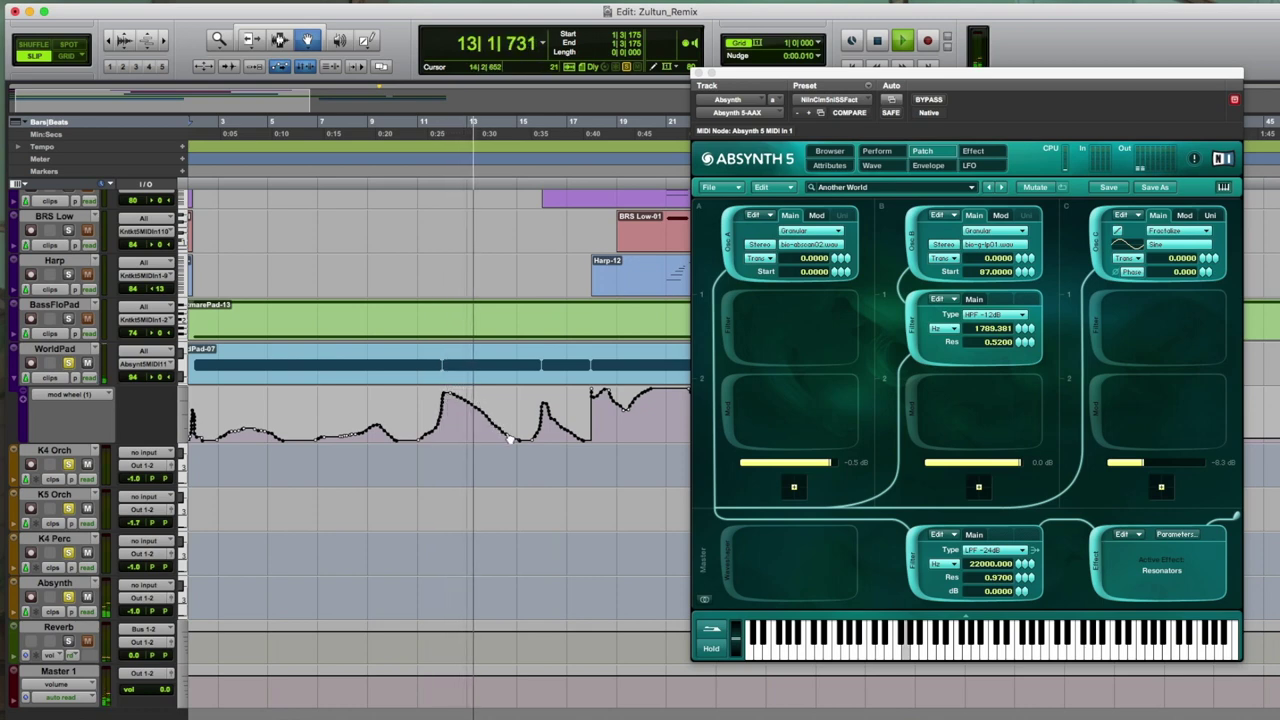
pyautogui.press('space')
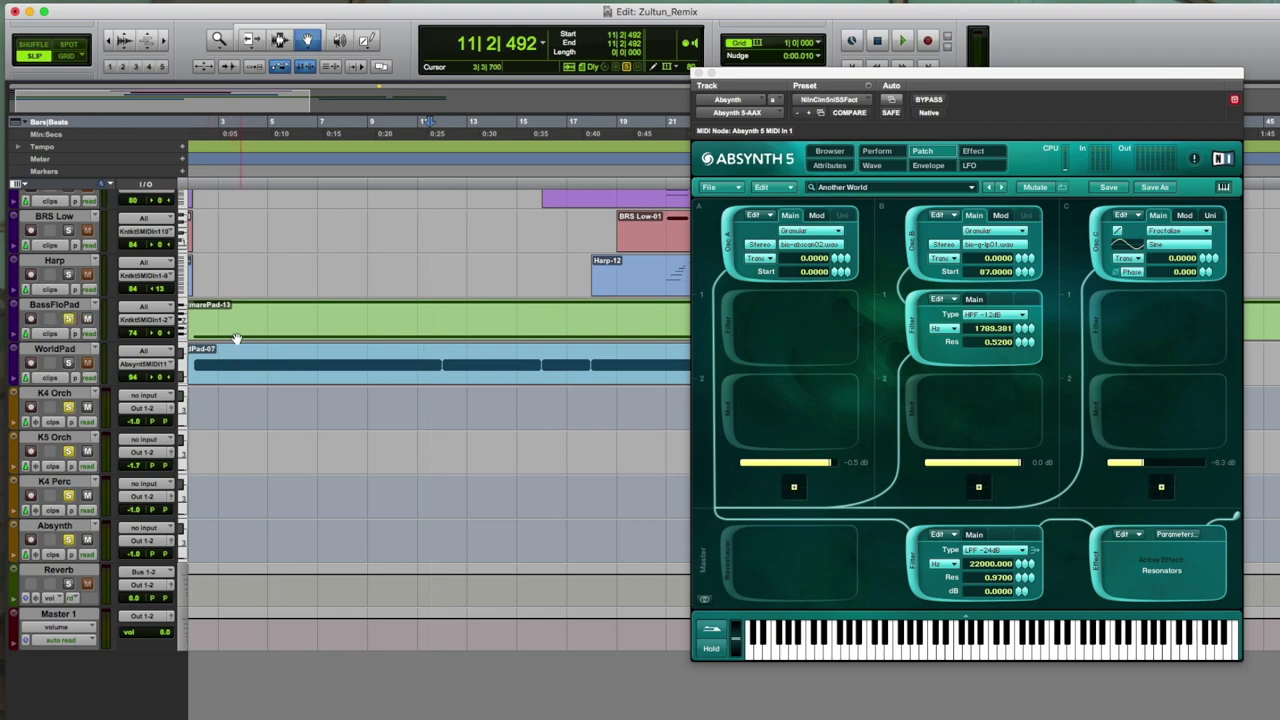
# Select the soloed BassFloPad track and play its NightmarePad-13 clip from the start
pyautogui.click(435, 300)
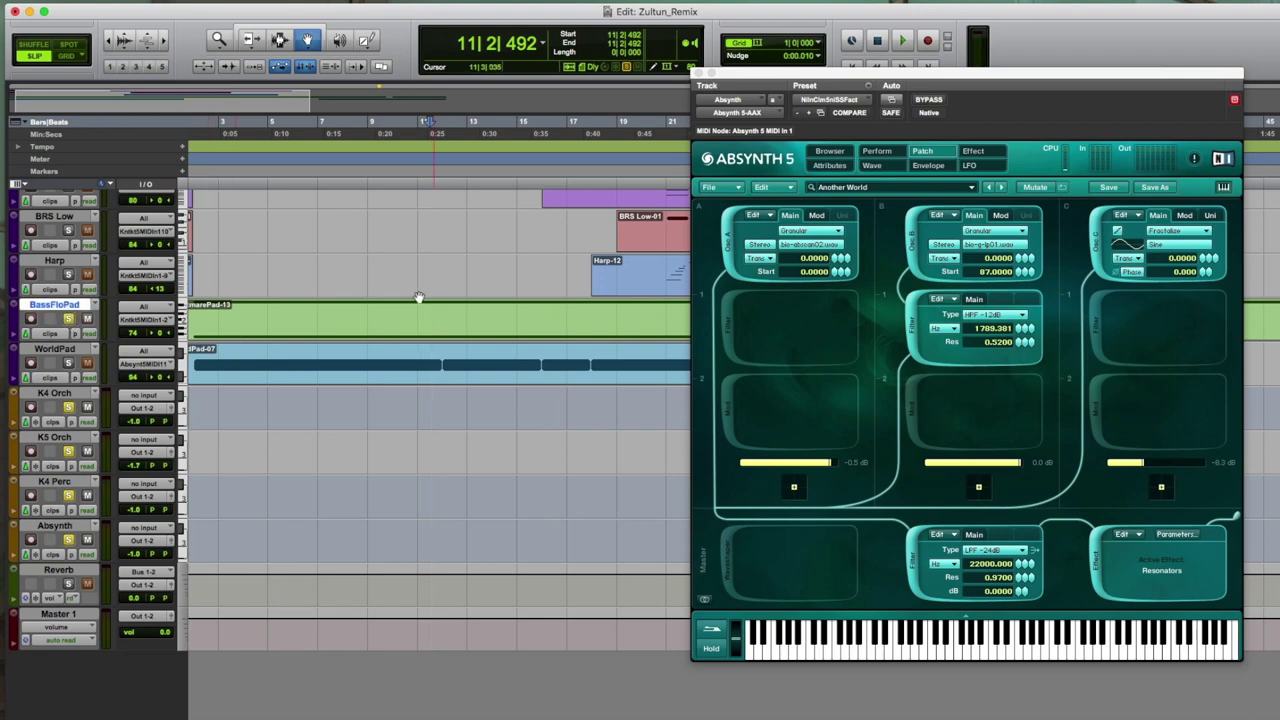
pyautogui.press('Return')
pyautogui.press('space')
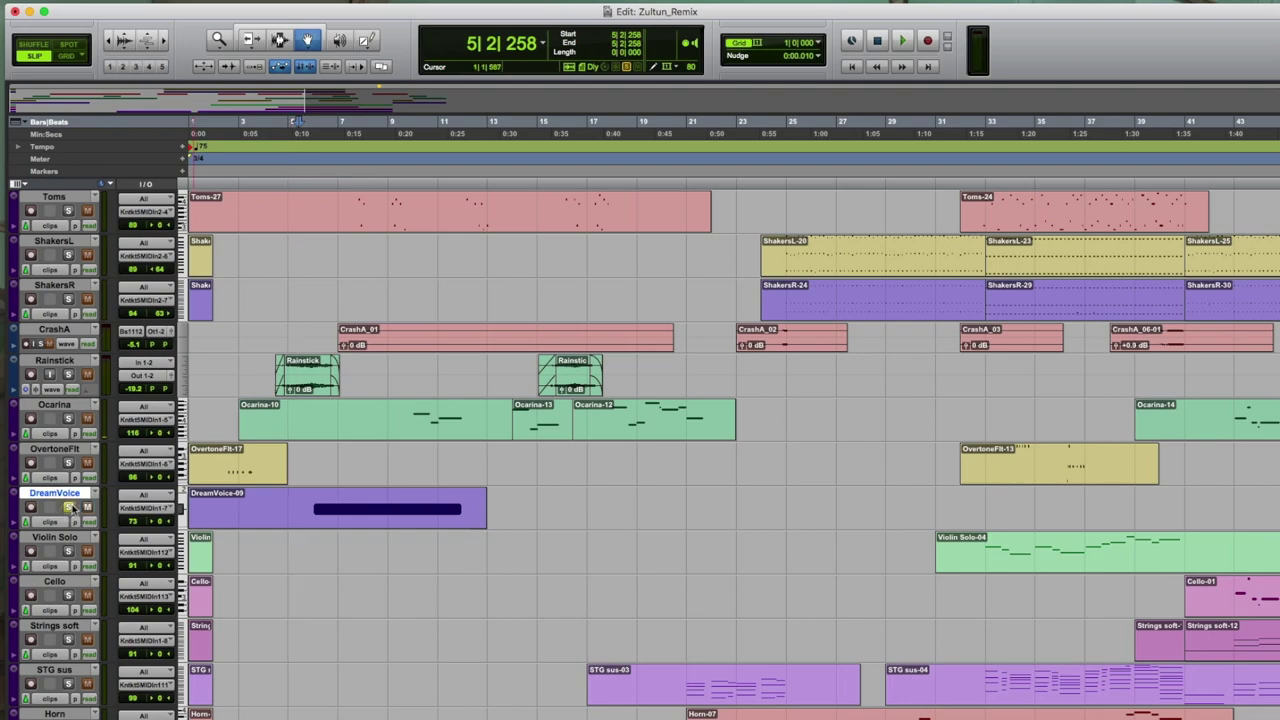
# Open the K5 Orch Kontakt rack, collapse APT Warm Bass Flow, and inspect the powerful_1_dfd instrument used for DreamVoice
pyautogui.scroll(-10, 72, 508)
pyautogui.scroll(10, 70, 492)
pyautogui.scroll(5, 323, 267)
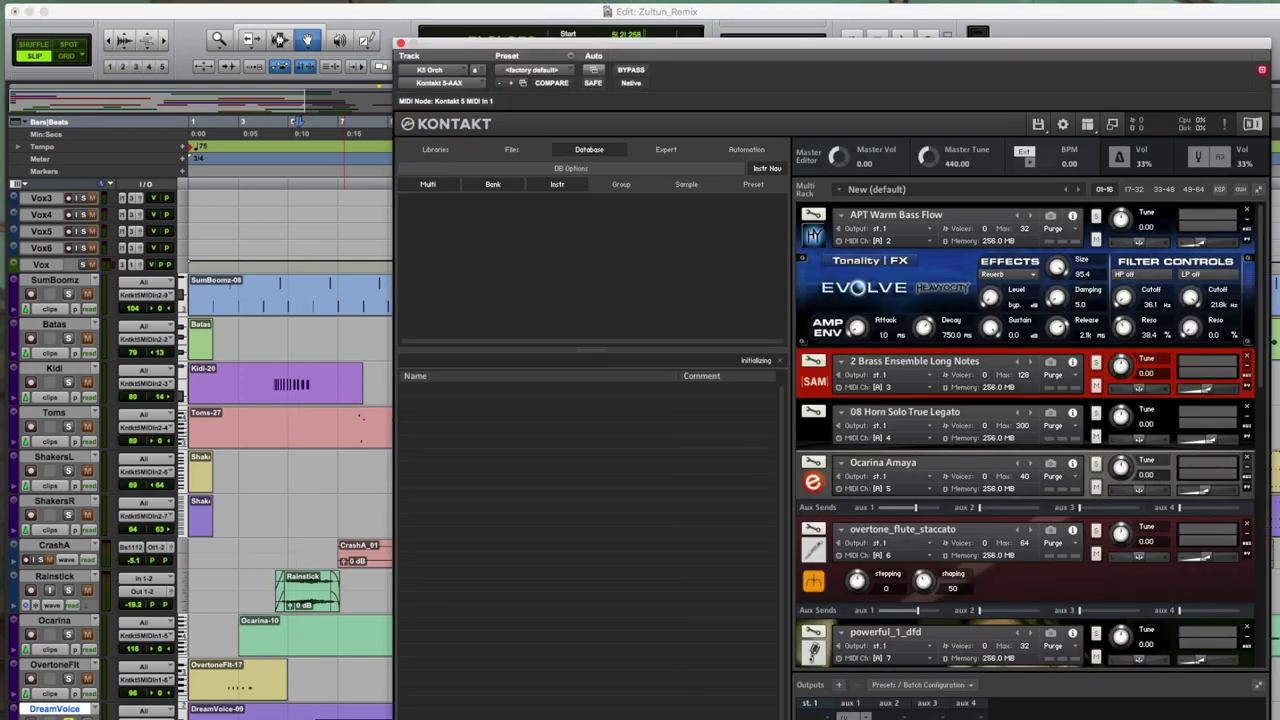
pyautogui.click(840, 216)
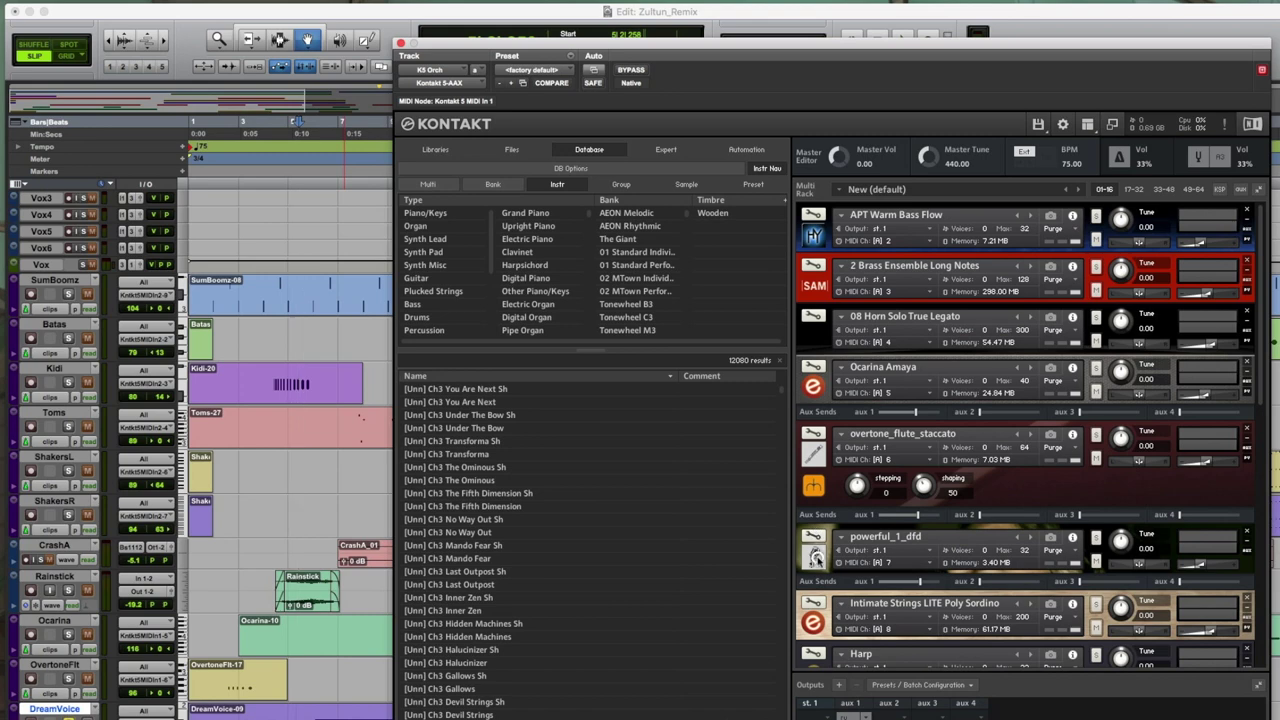
pyautogui.scroll(-2, 1062, 487)
# Play the soloed DreamVoice-09 clip from bar 5 and stop playback
pyautogui.scroll(-2, 1062, 487)
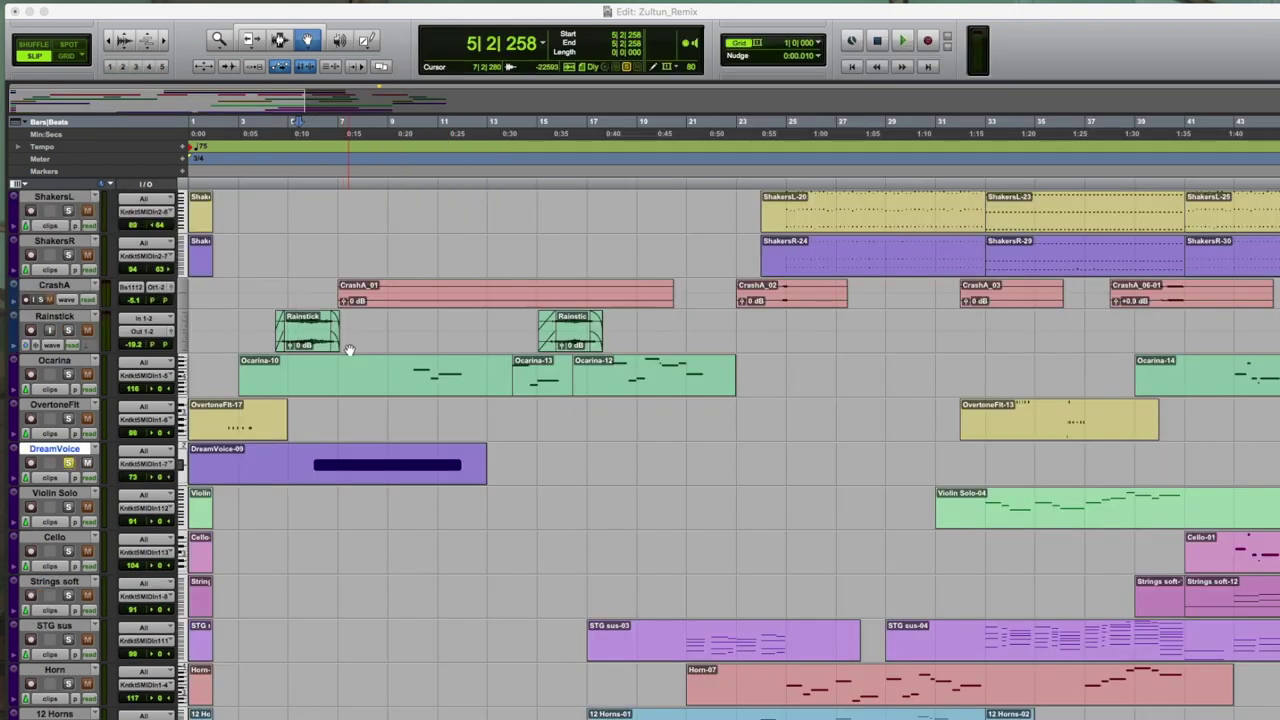
pyautogui.press('space')
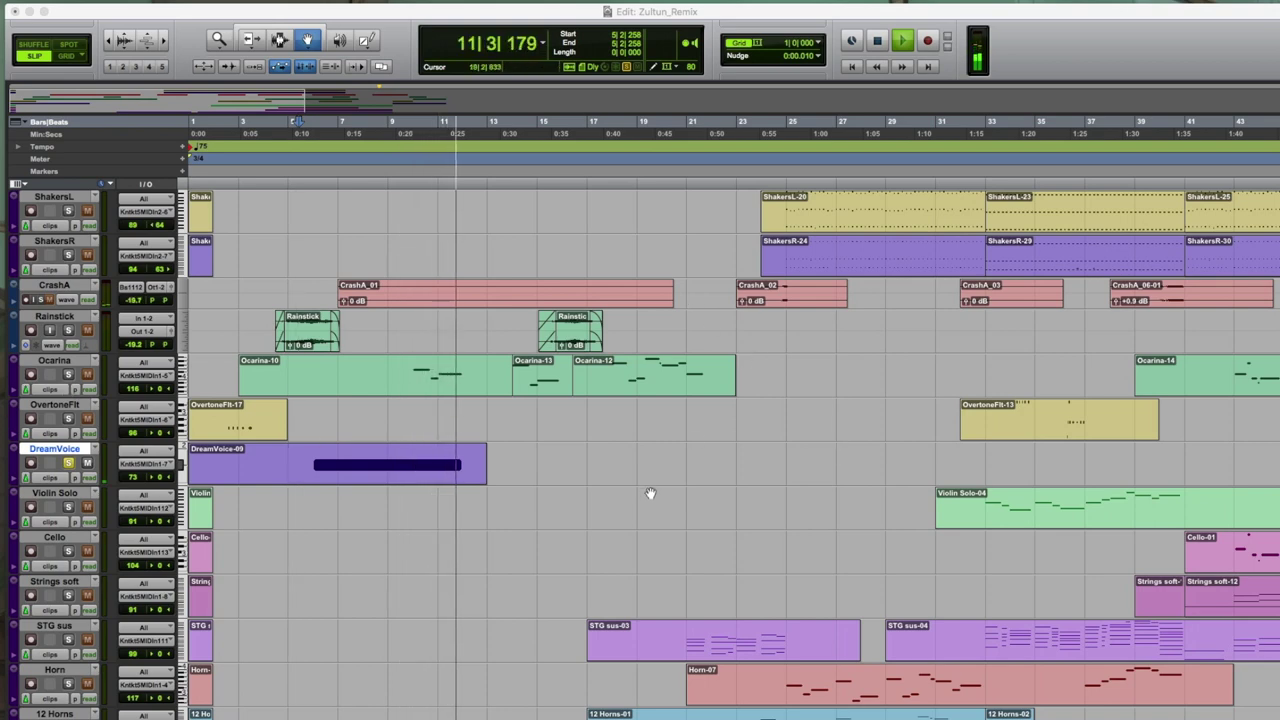
pyautogui.press('space')
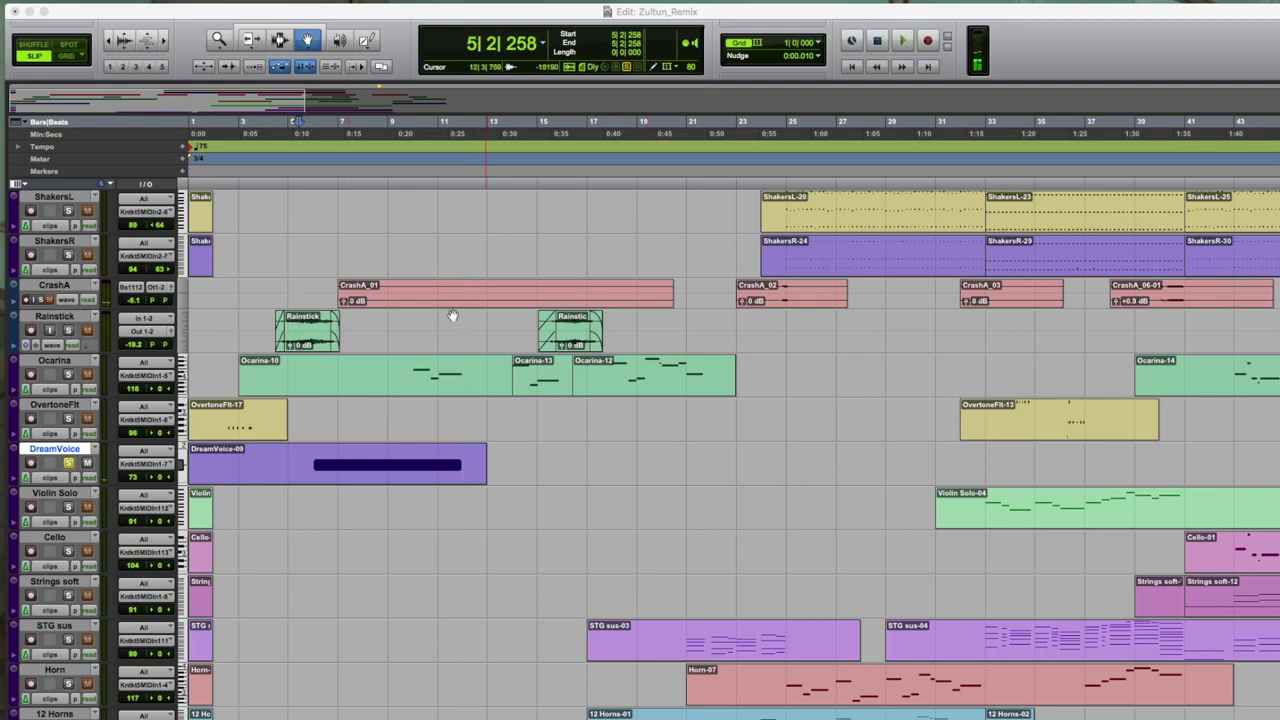
# Select the OvertoneFlt track, inspect overtone_flute_staccato in the K5 Orch Kontakt rack, and close the plug-in window
pyautogui.click(60, 404)
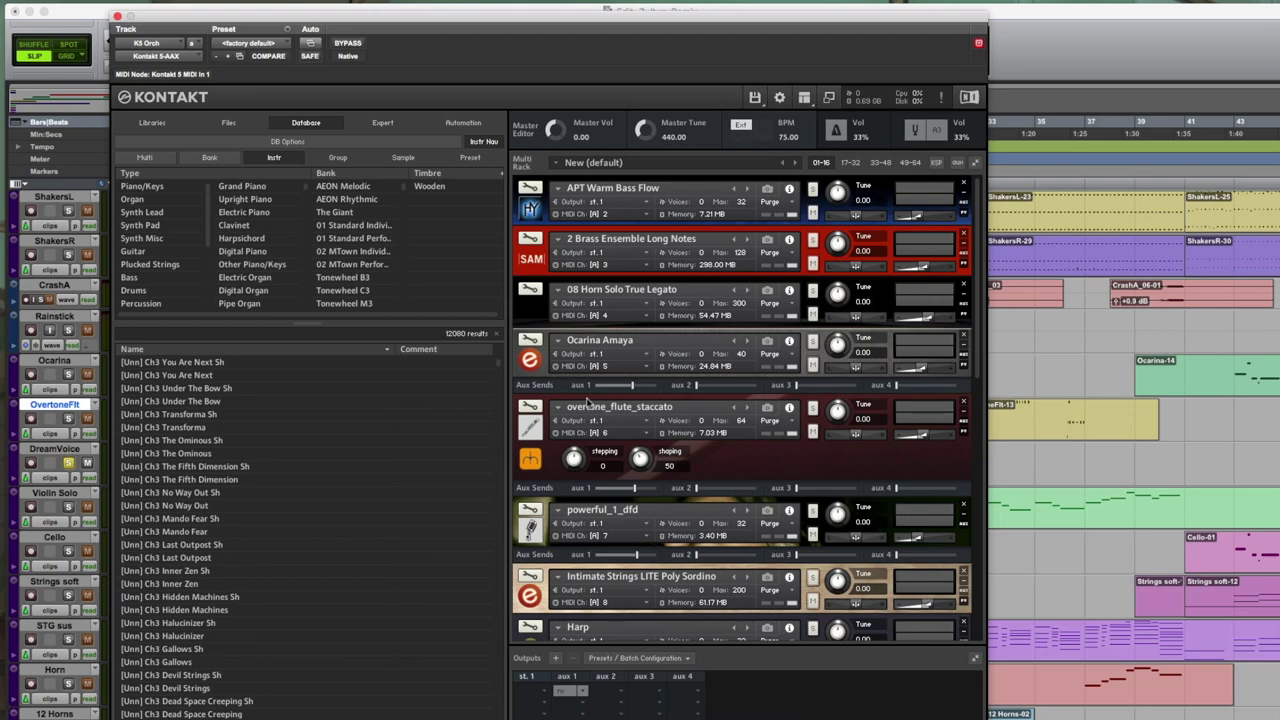
pyautogui.scroll(-1, 588, 403)
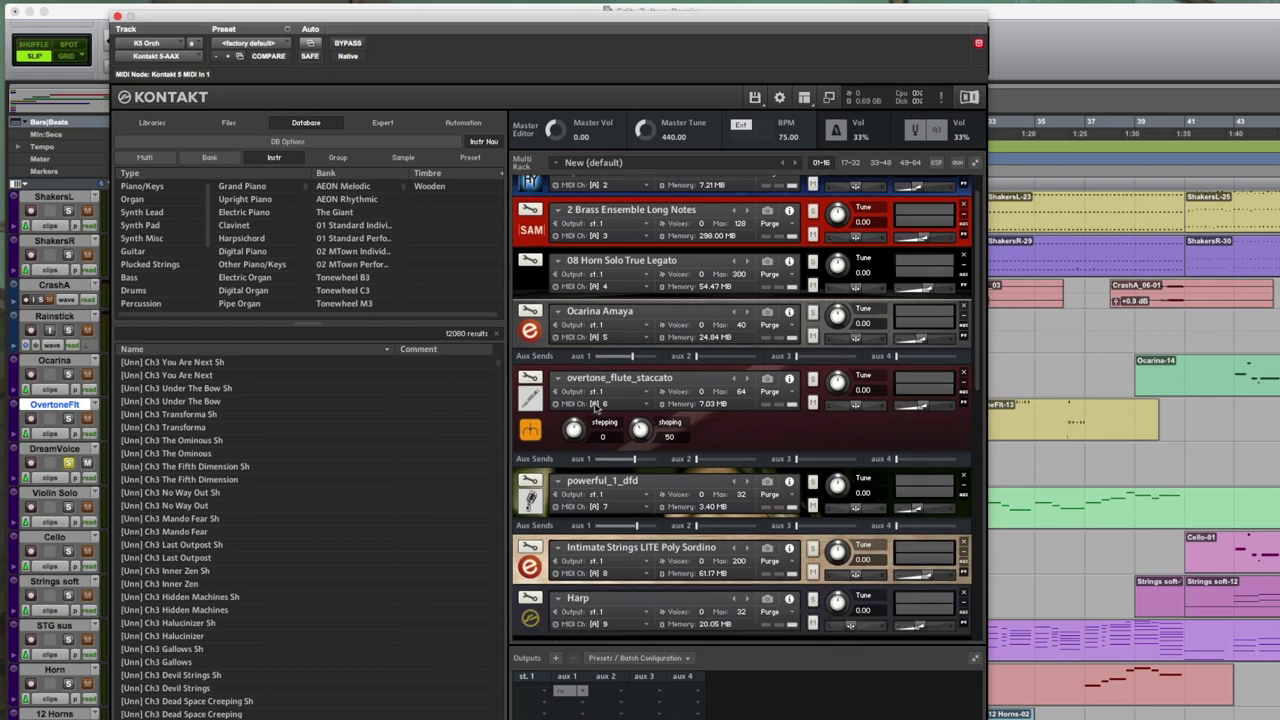
pyautogui.click(117, 17)
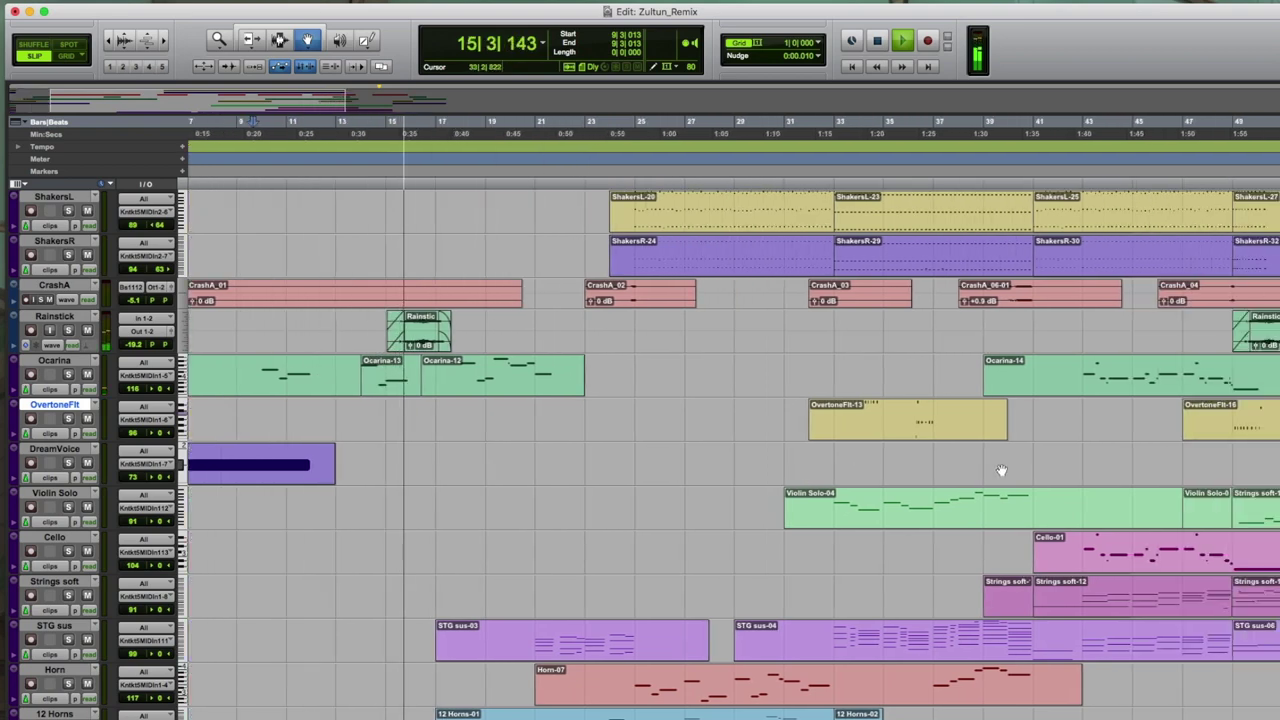
# Stop playback, view the Ocarina notes in the MIDI Editor, and place the cursor before the phrases at 9|3|240 and 13|3|720
pyautogui.press('space')
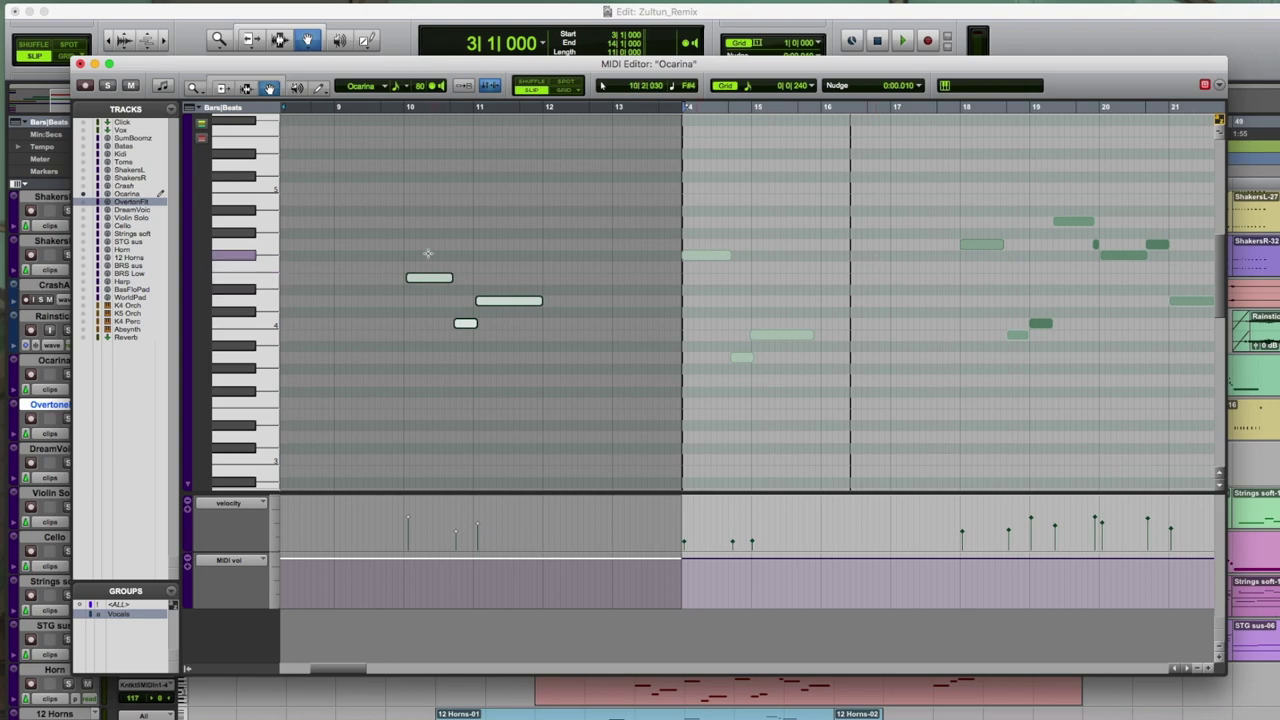
pyautogui.hscroll(-1, 600, 200)
pyautogui.click(411, 109)
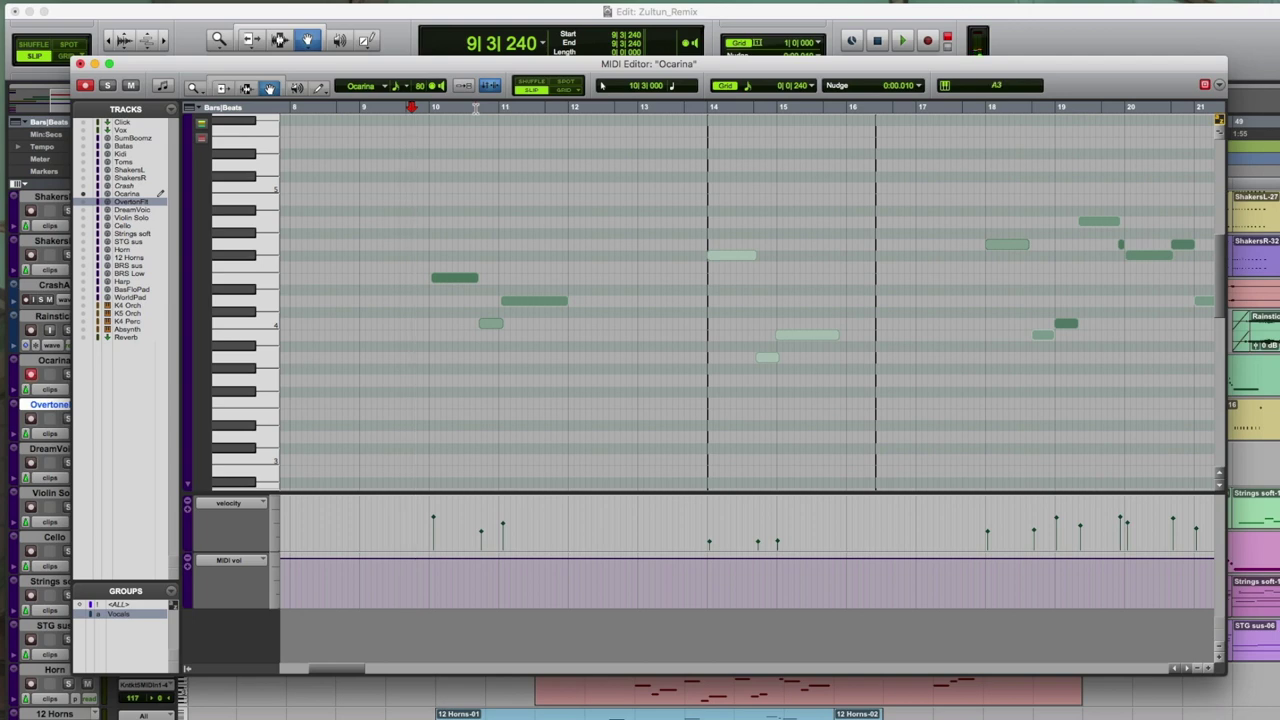
pyautogui.hscroll(1, 727, 260)
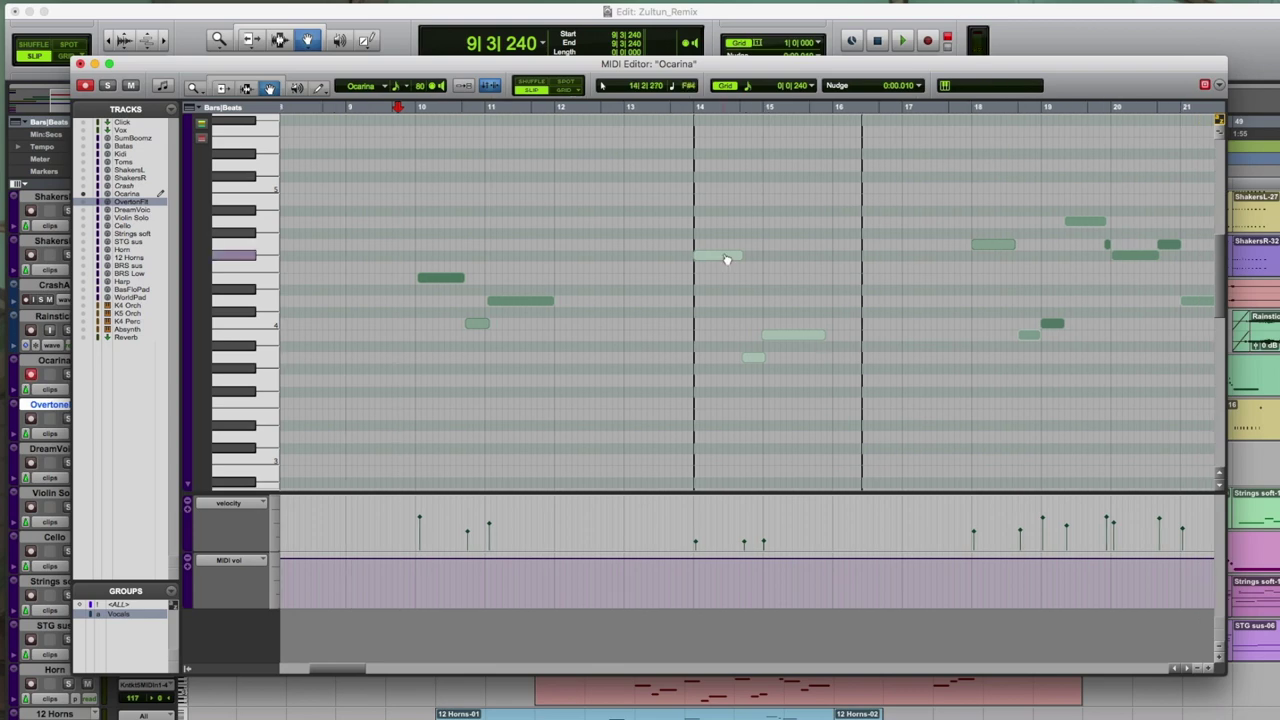
pyautogui.click(688, 107)
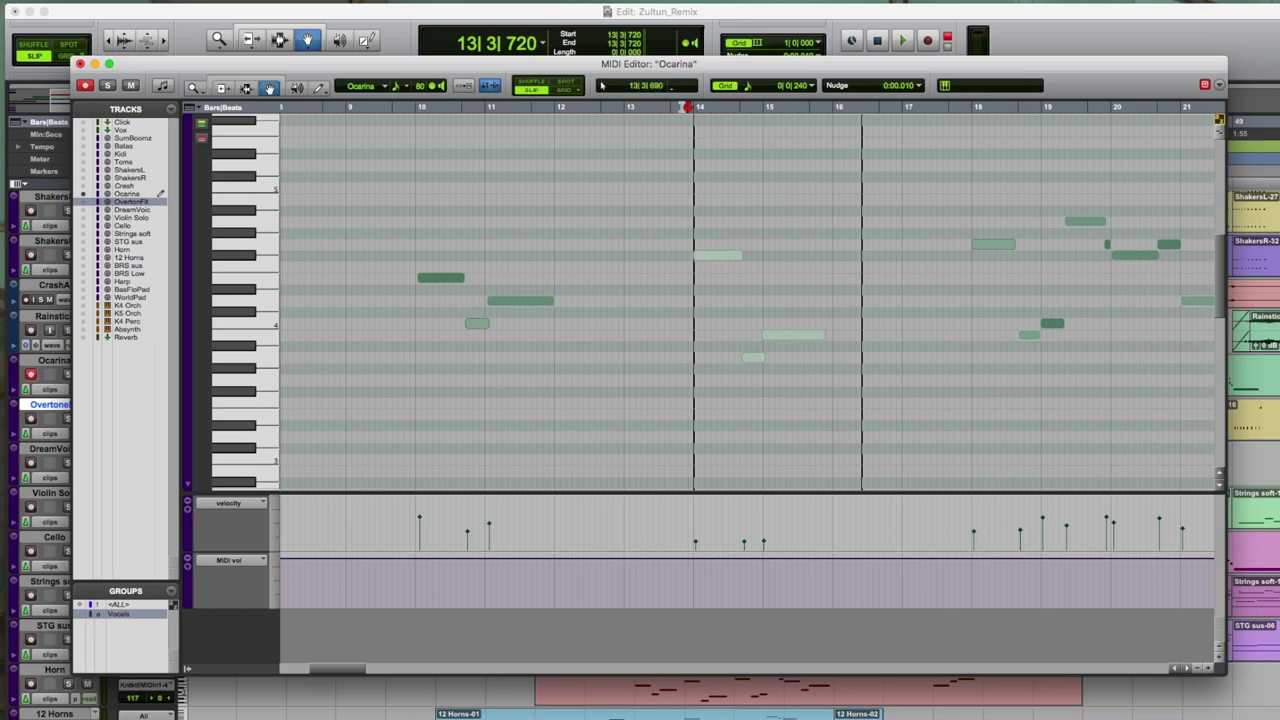
# Examine the ocarina phrase from bar 18 in the MIDI Editor and select its last note at bar 21
pyautogui.hscroll(5, 857, 192)
pyautogui.hscroll(-3, 600, 250)
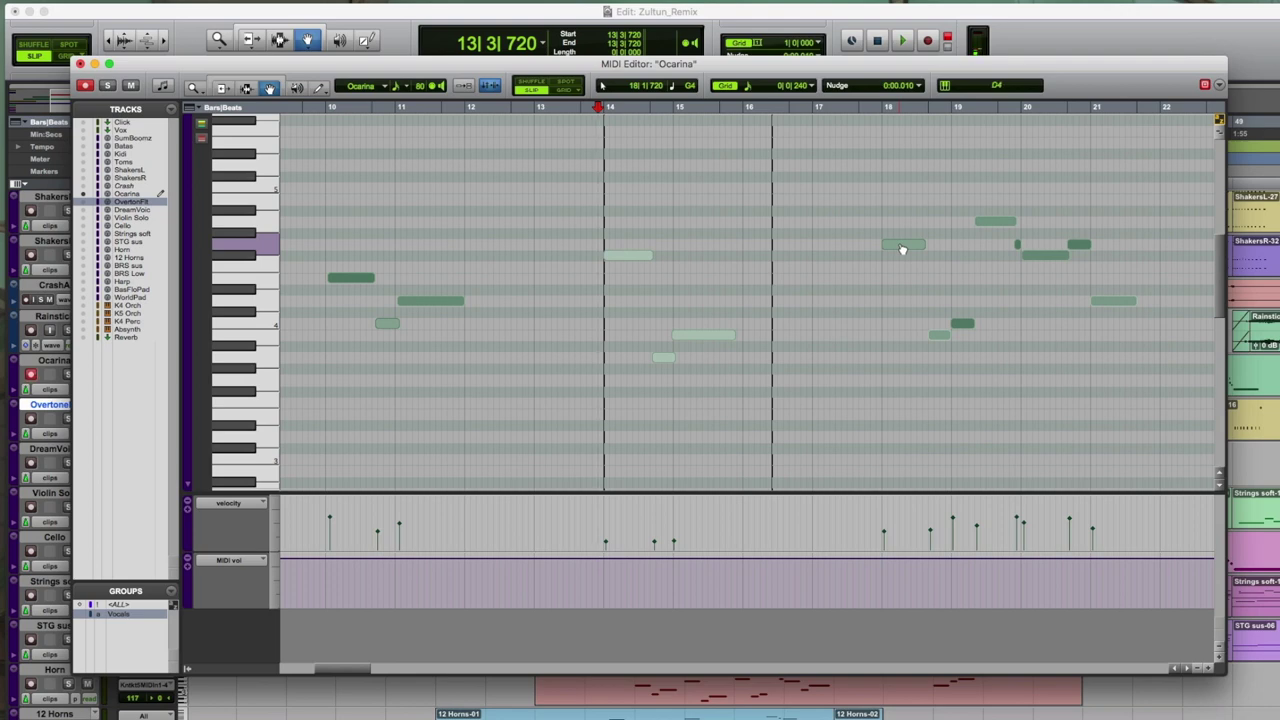
pyautogui.hotkey('ctrl', 'Tab')
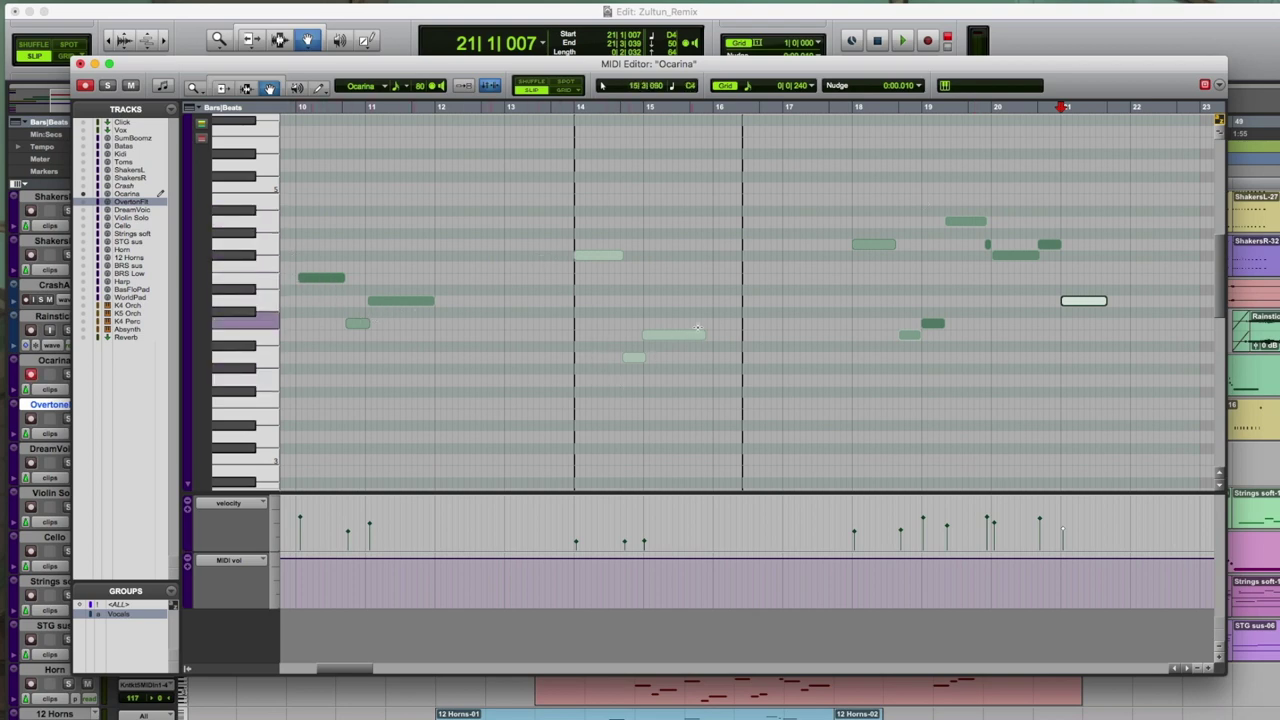
# Close the MIDI Editor and play the STG sus string part from 20|3|345 before stopping playback
pyautogui.press('super+w')
pyautogui.press('space')
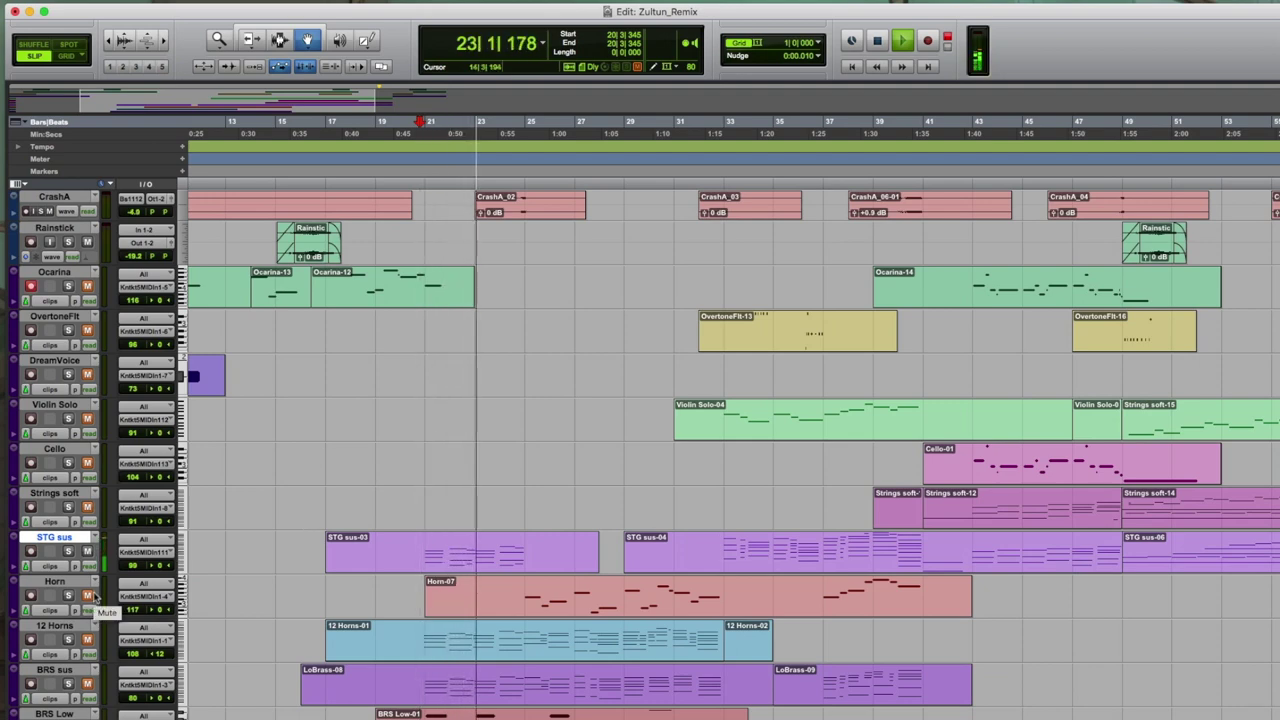
pyautogui.press('space')
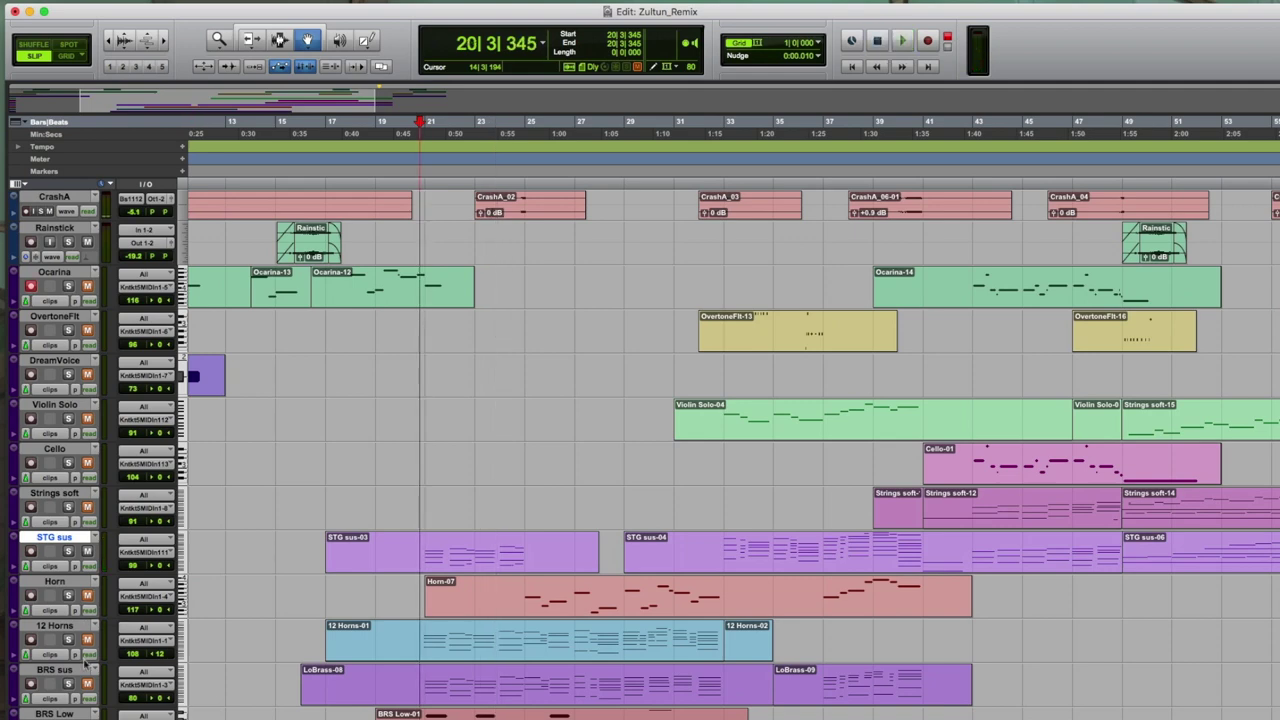
# Play the BRS sus part from 20|3|345, and replay it together with the BRS Low part
pyautogui.press('space')
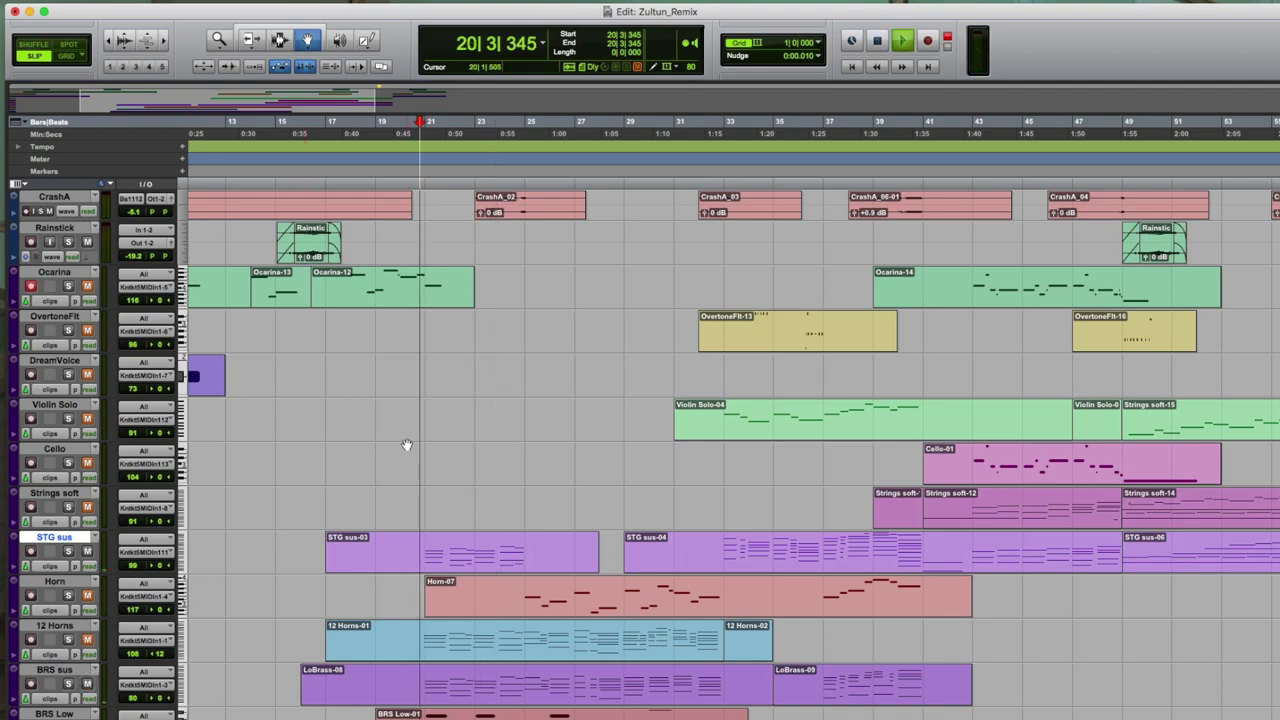
pyautogui.scroll(-2, 530, 418)
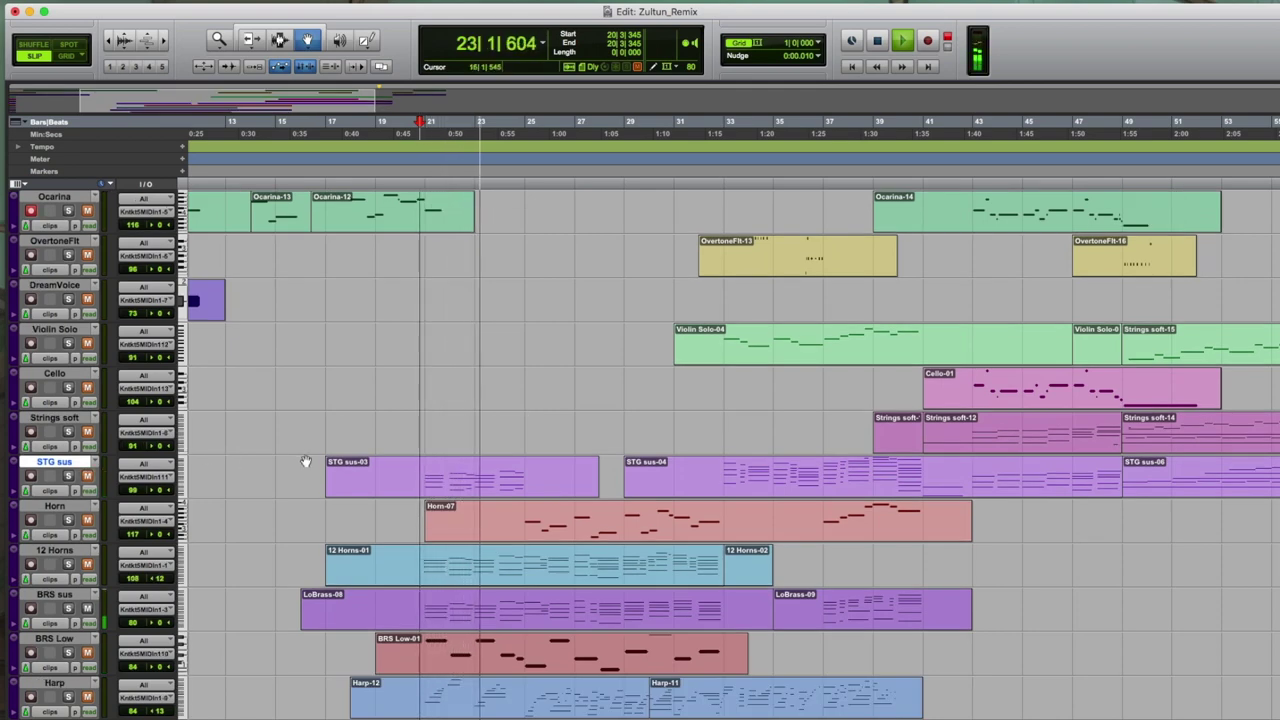
pyautogui.press('space')
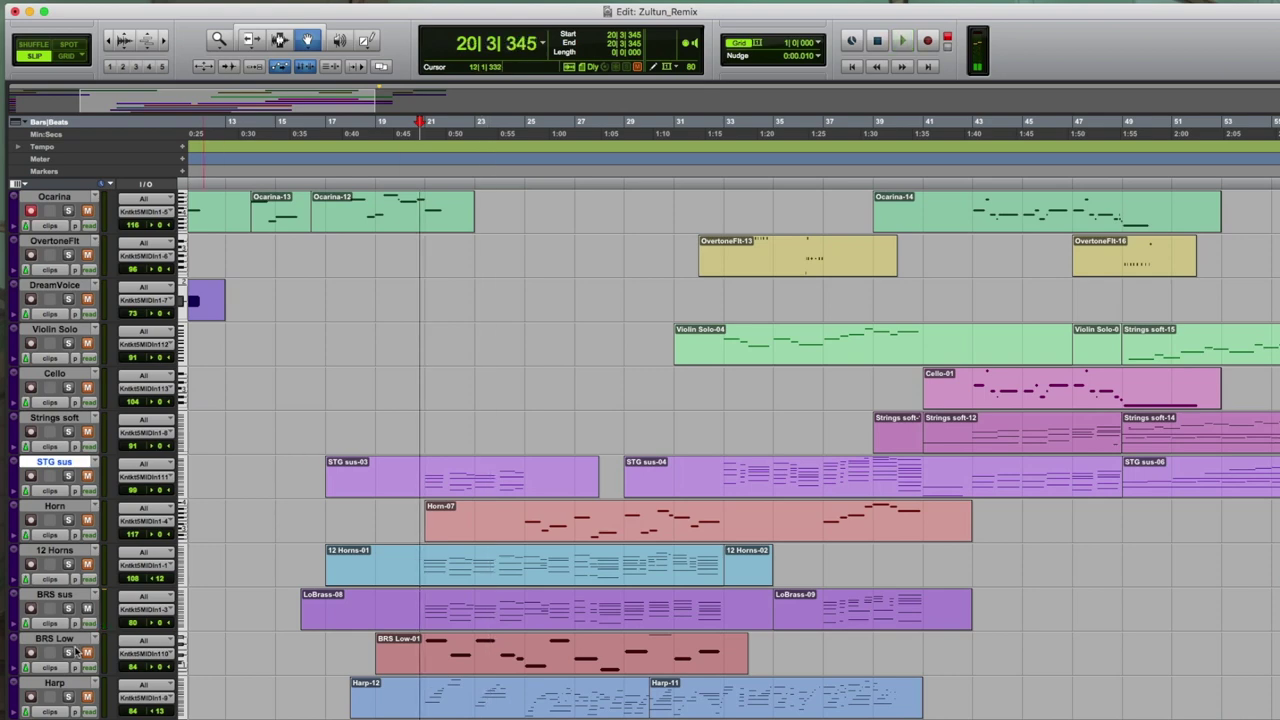
pyautogui.click(60, 640)
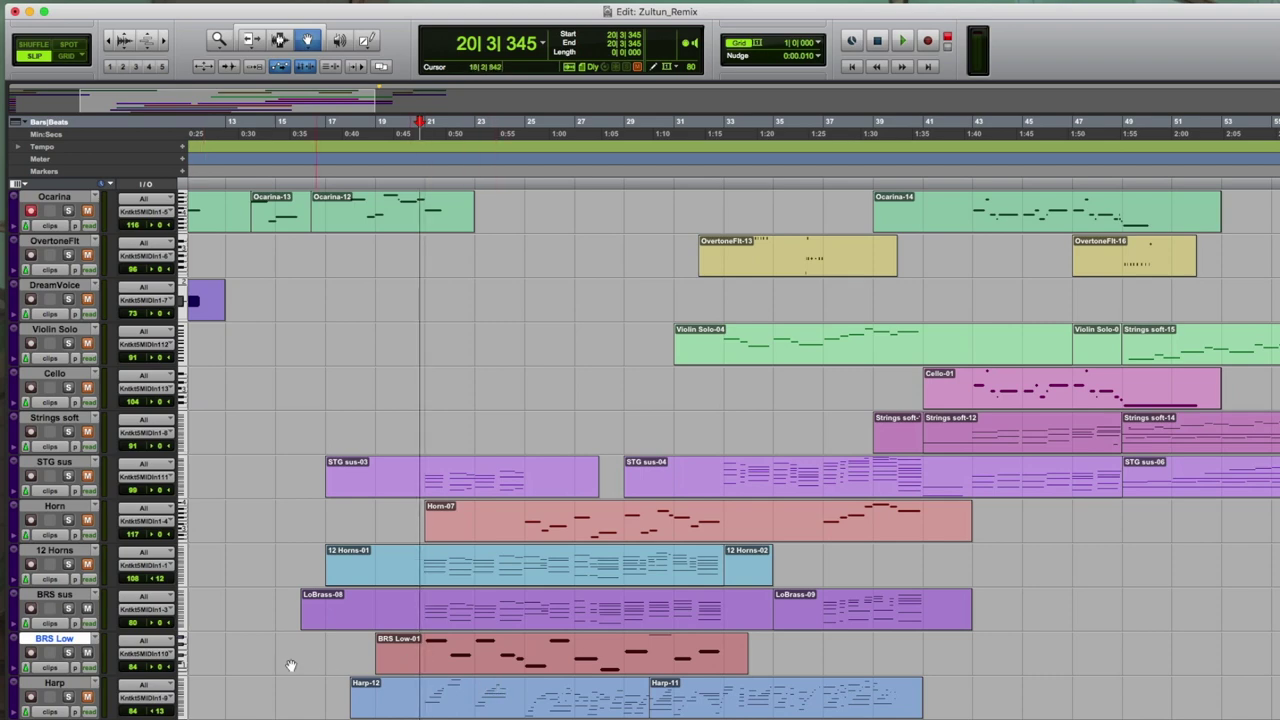
pyautogui.press('space')
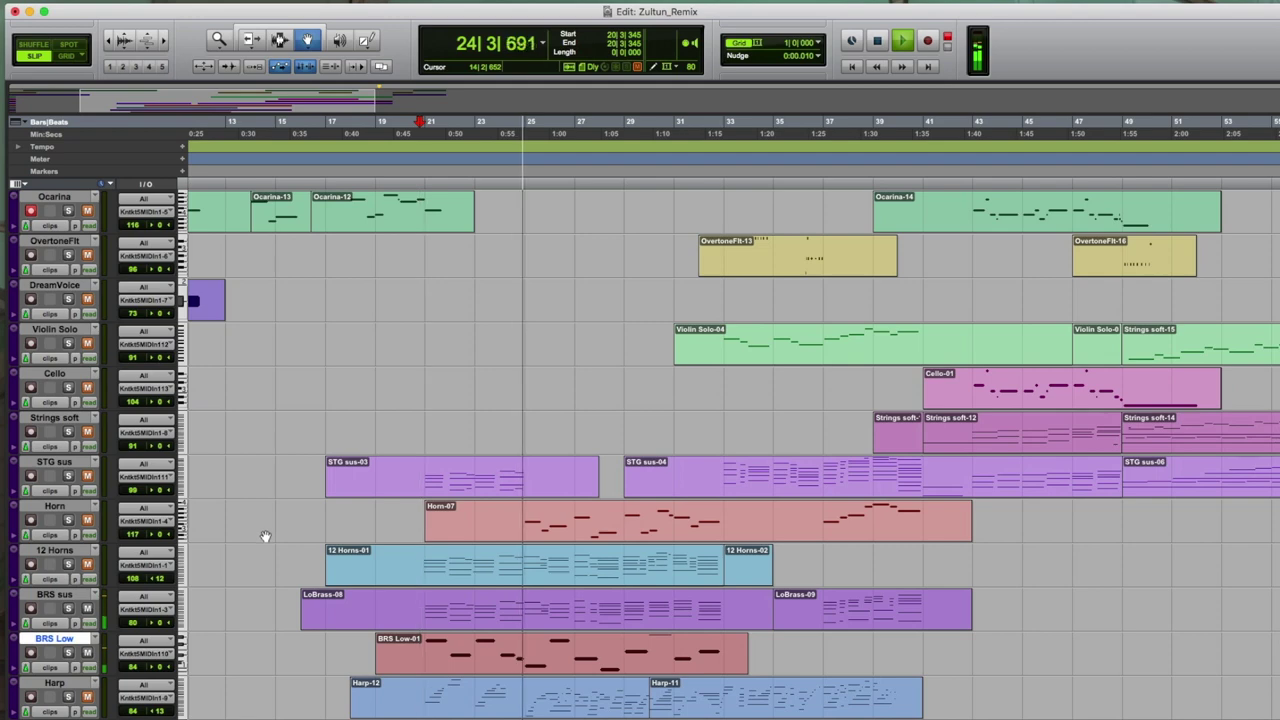
# Select the Horn track, play its melody with the brass from 24|2|763, and stop playback shortly after bar 33
pyautogui.click(532, 566)
pyautogui.scroll(-2, 492, 411)
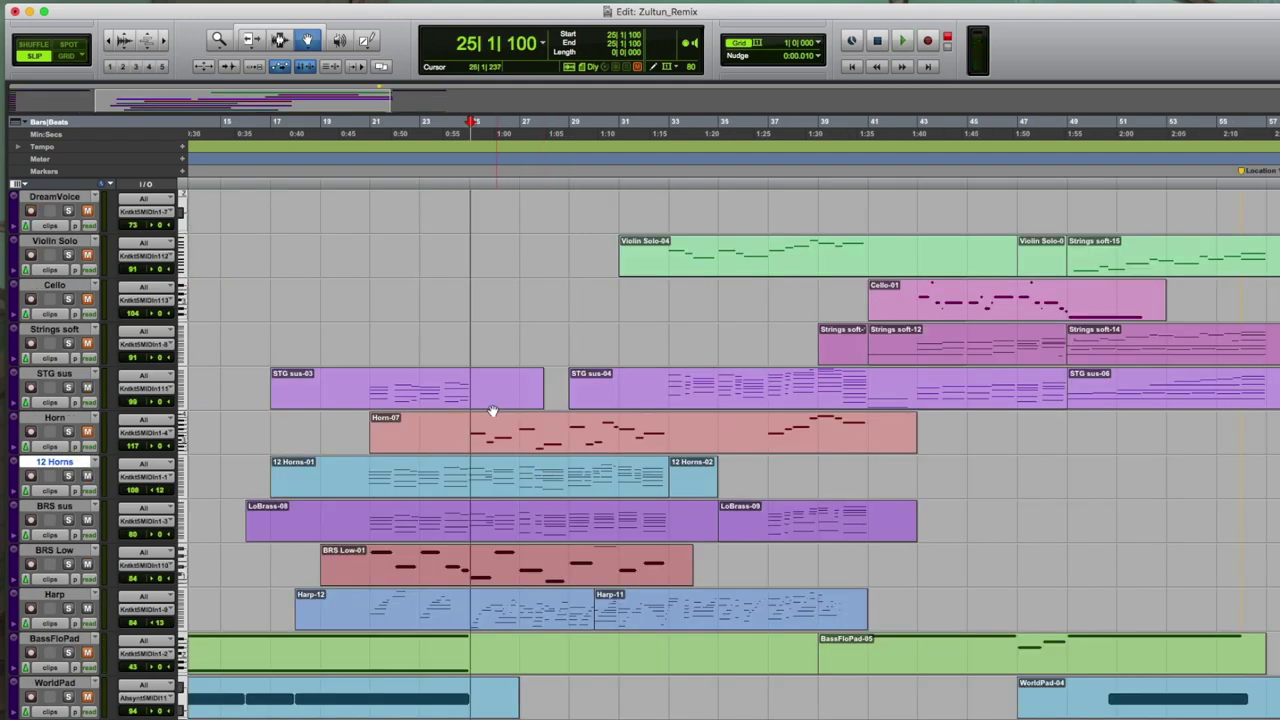
pyautogui.click(62, 419)
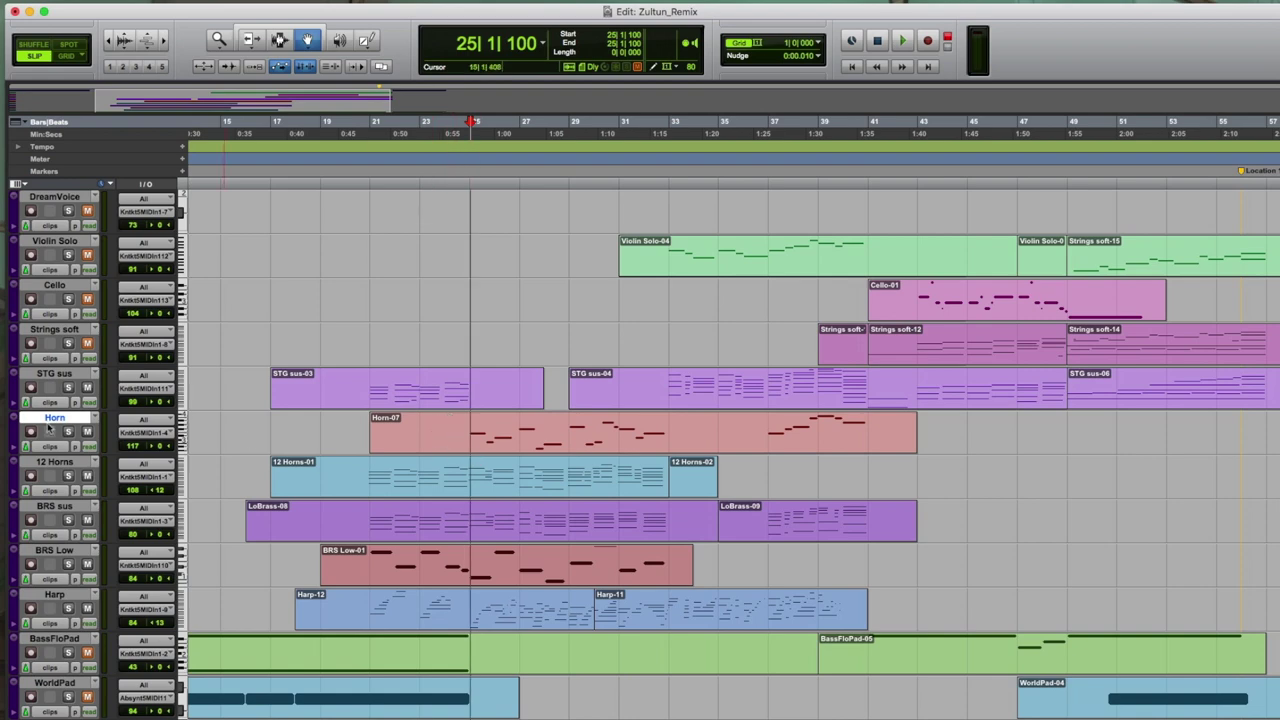
pyautogui.click(458, 181)
pyautogui.press('space')
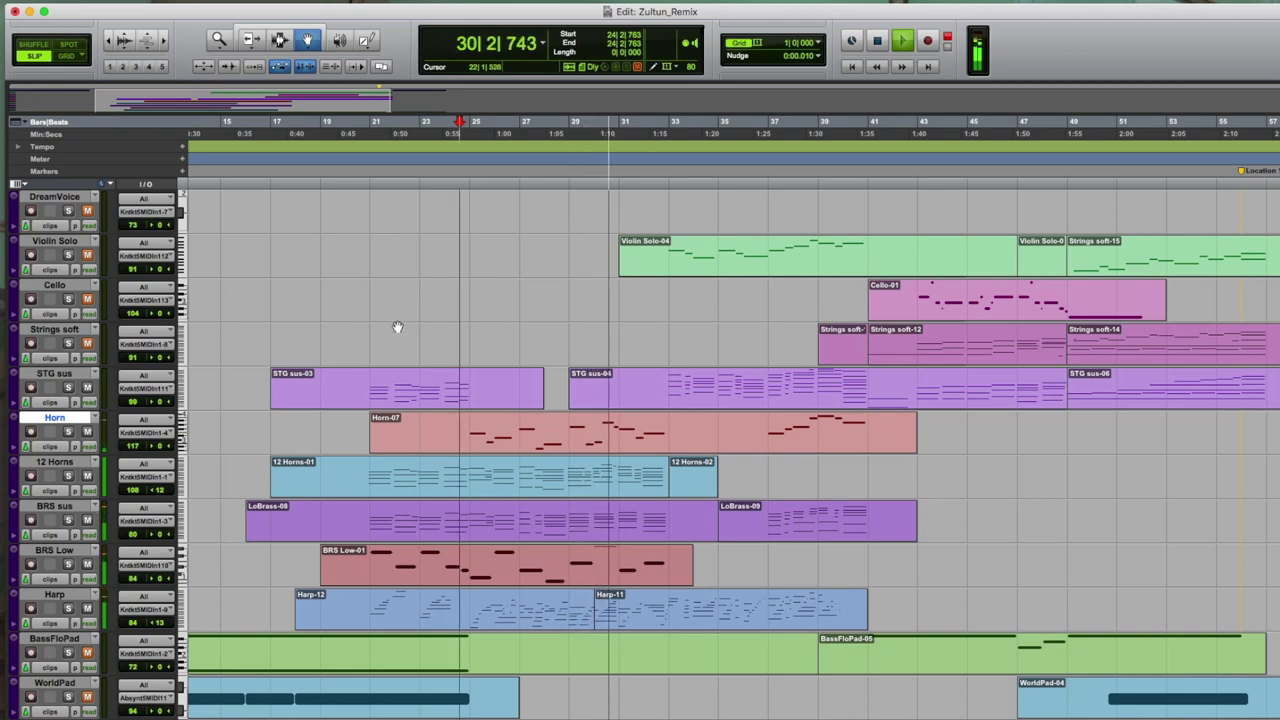
pyautogui.hscroll(3, 487, 301)
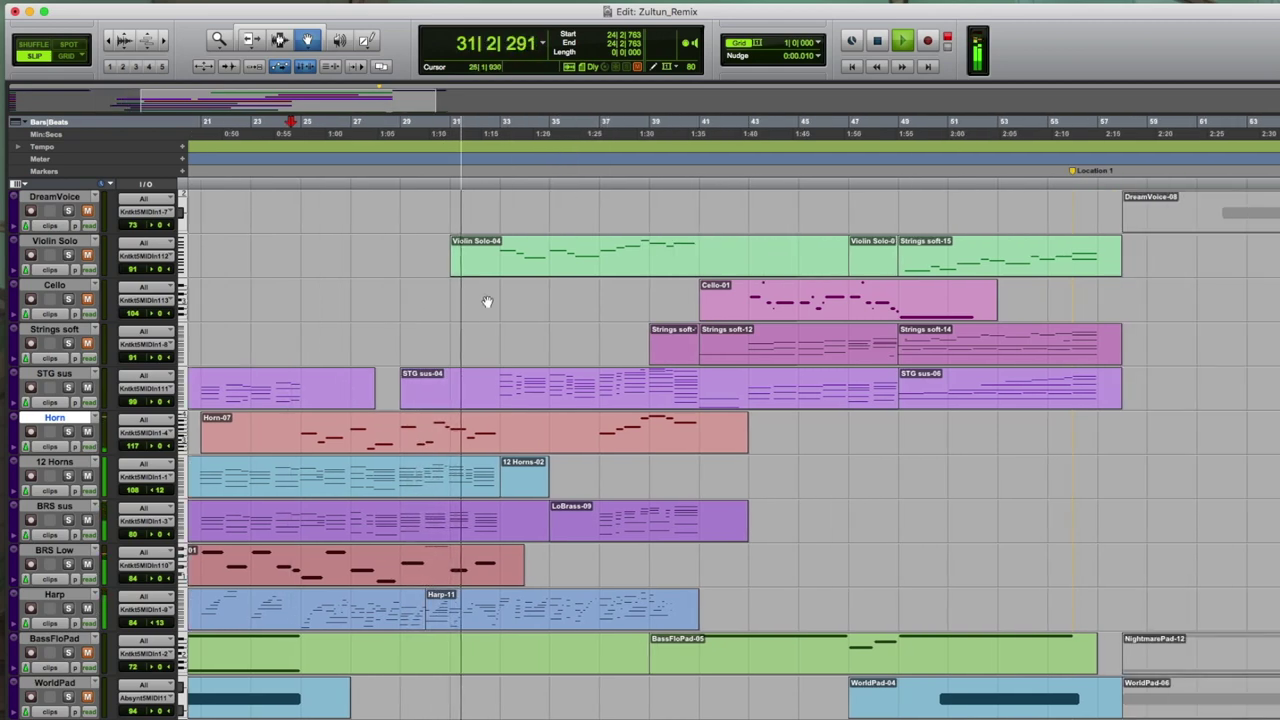
pyautogui.scroll(2, 487, 301)
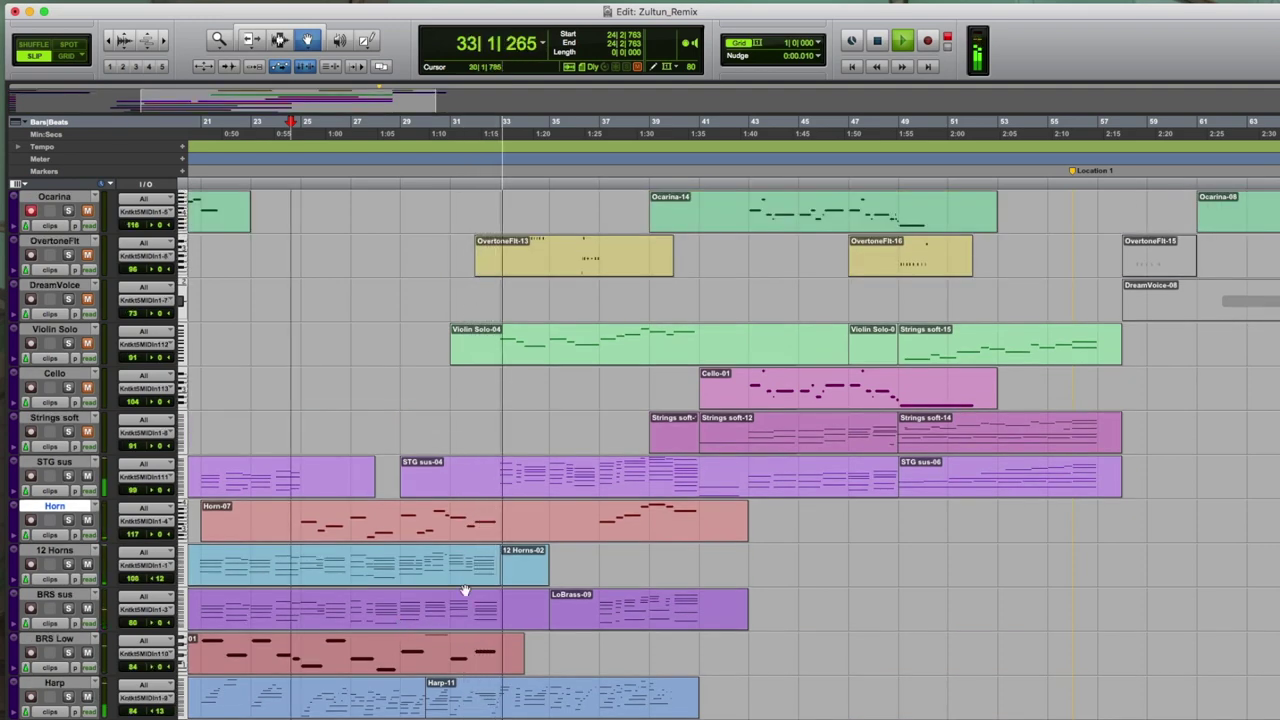
pyautogui.press('space')
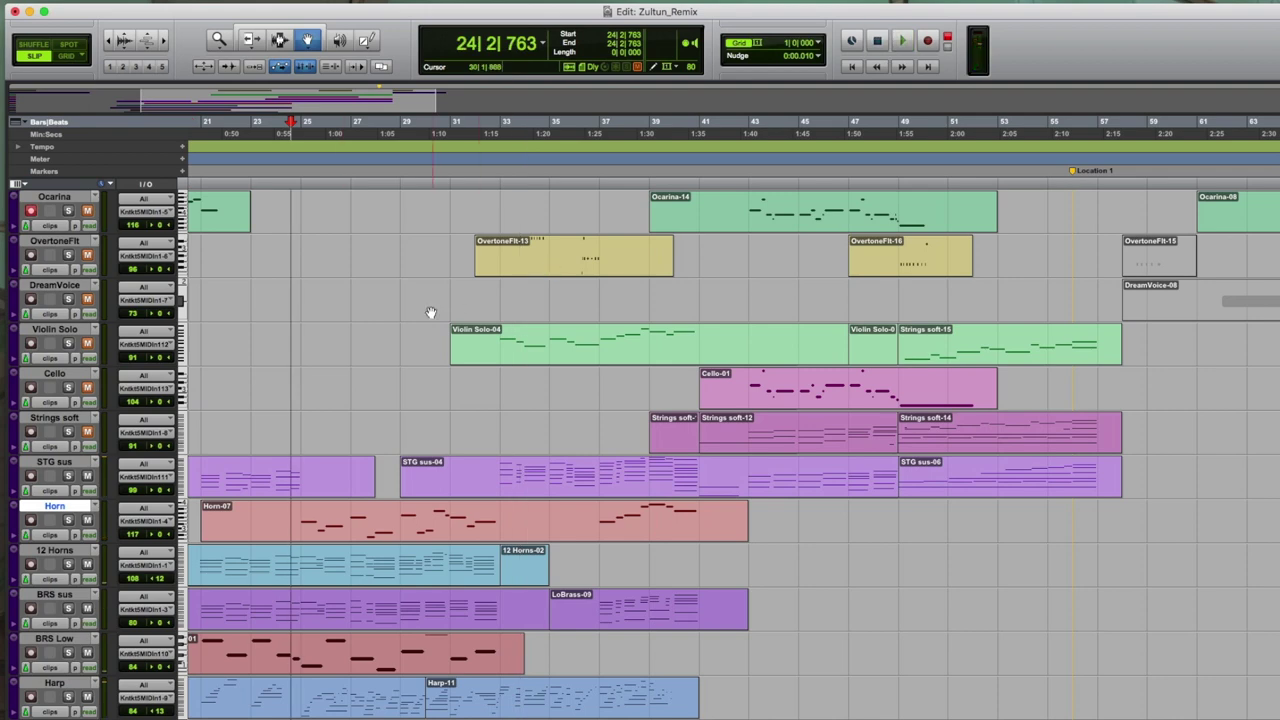
# Locate the string entries around bar 31 and select the Violin Solo-04 clip, followed by the STG sus-04 clip
pyautogui.scroll(1, 430, 312)
pyautogui.hscroll(-1, 297, 337)
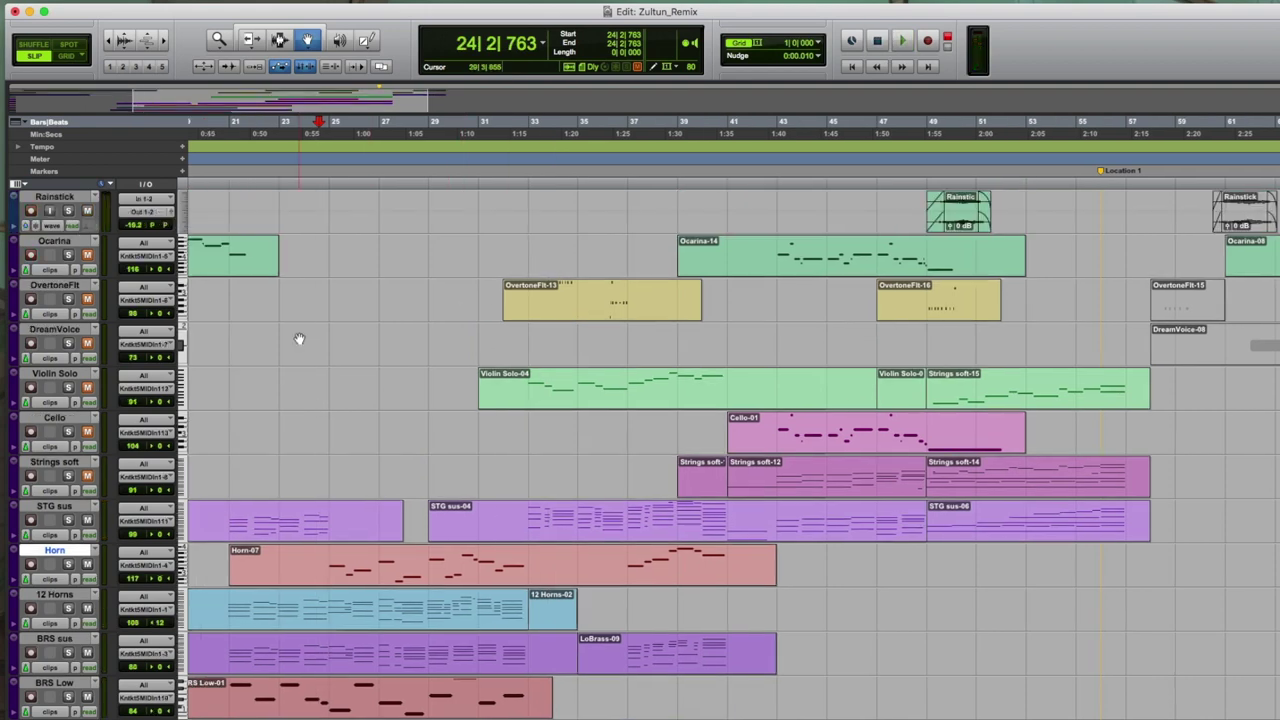
pyautogui.hscroll(3, 297, 337)
pyautogui.hscroll(1, 487, 393)
pyautogui.click(487, 393)
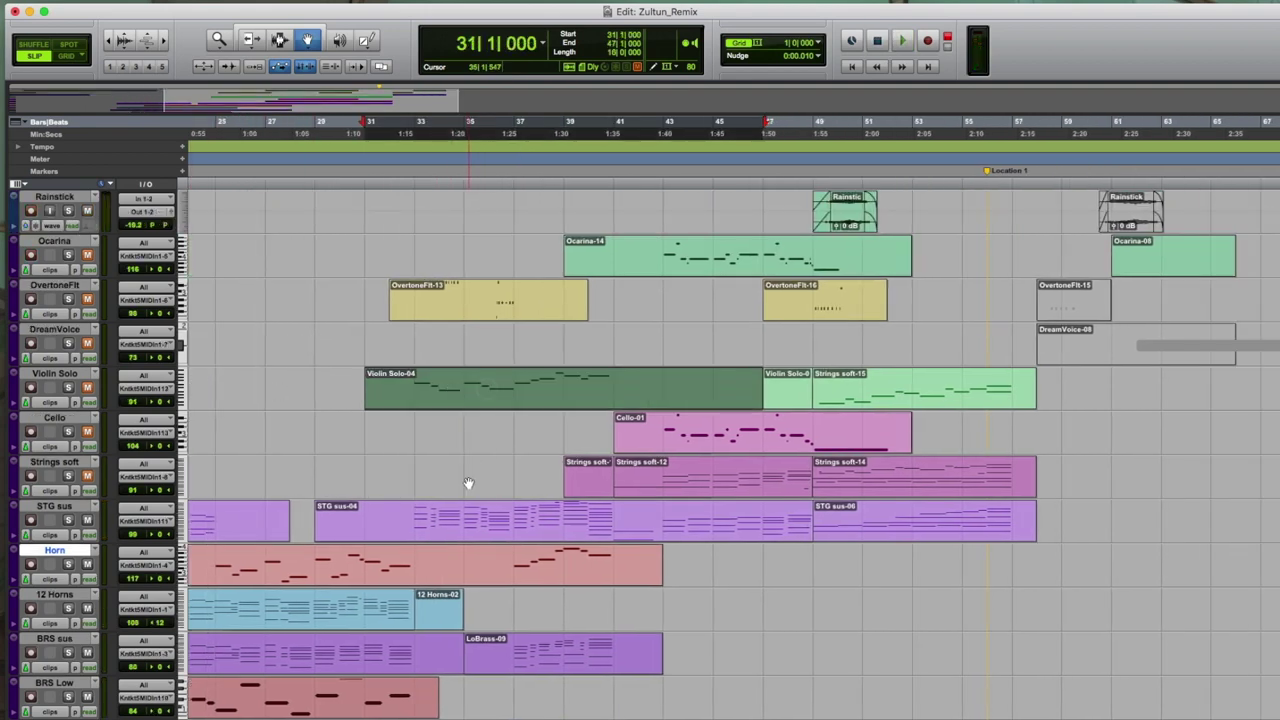
pyautogui.click(457, 514)
pyautogui.click(431, 364)
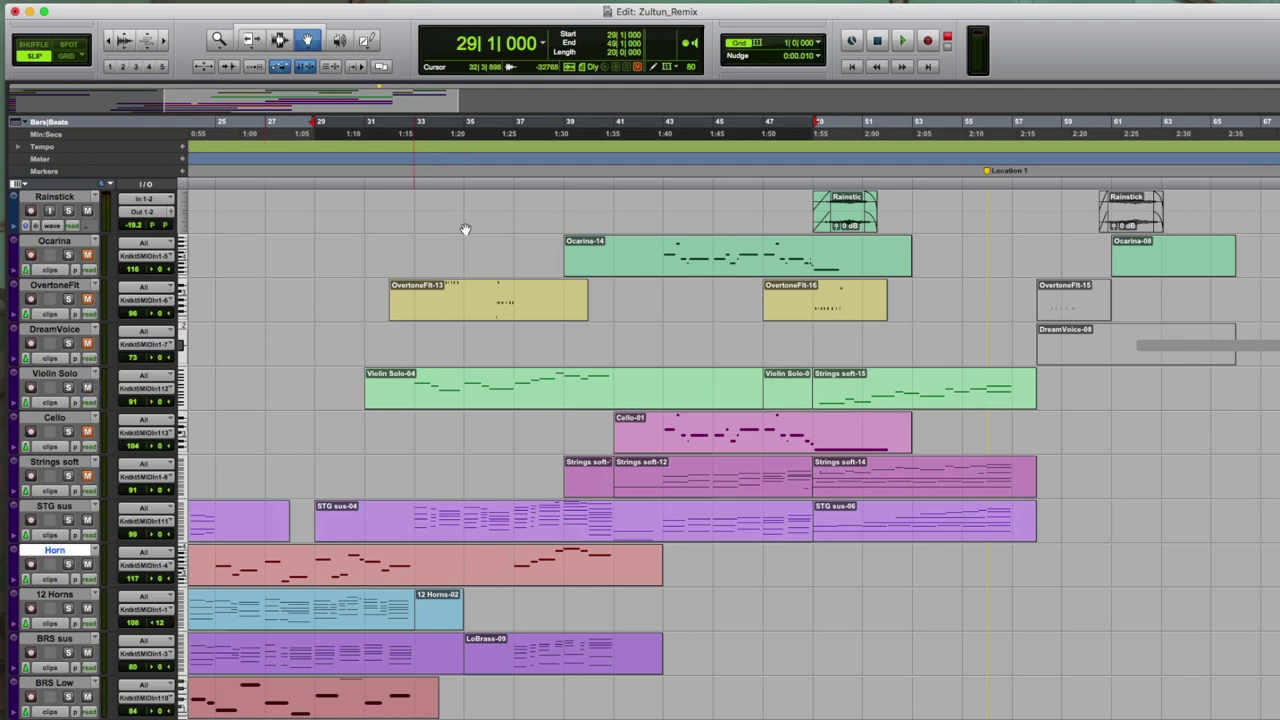
# Select the Violin Solo track and audition the string section from bar 32, beat 3 before stopping playback
pyautogui.click(405, 175)
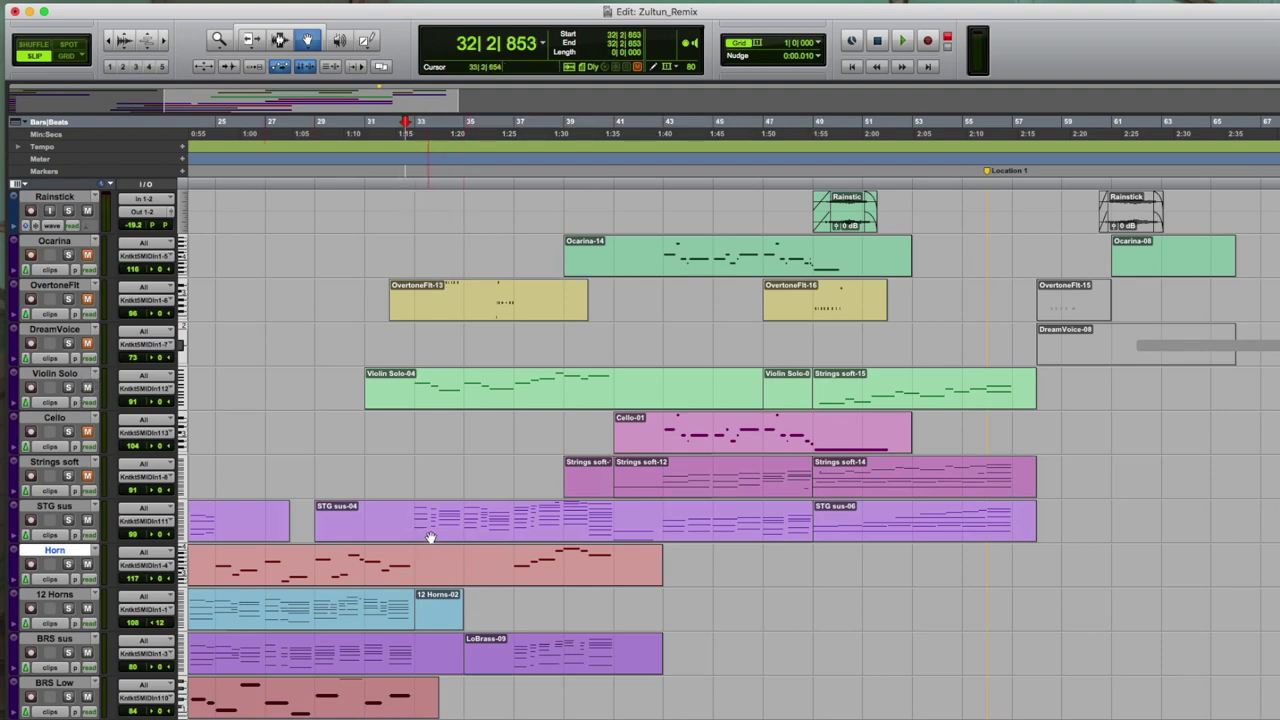
pyautogui.press('p')
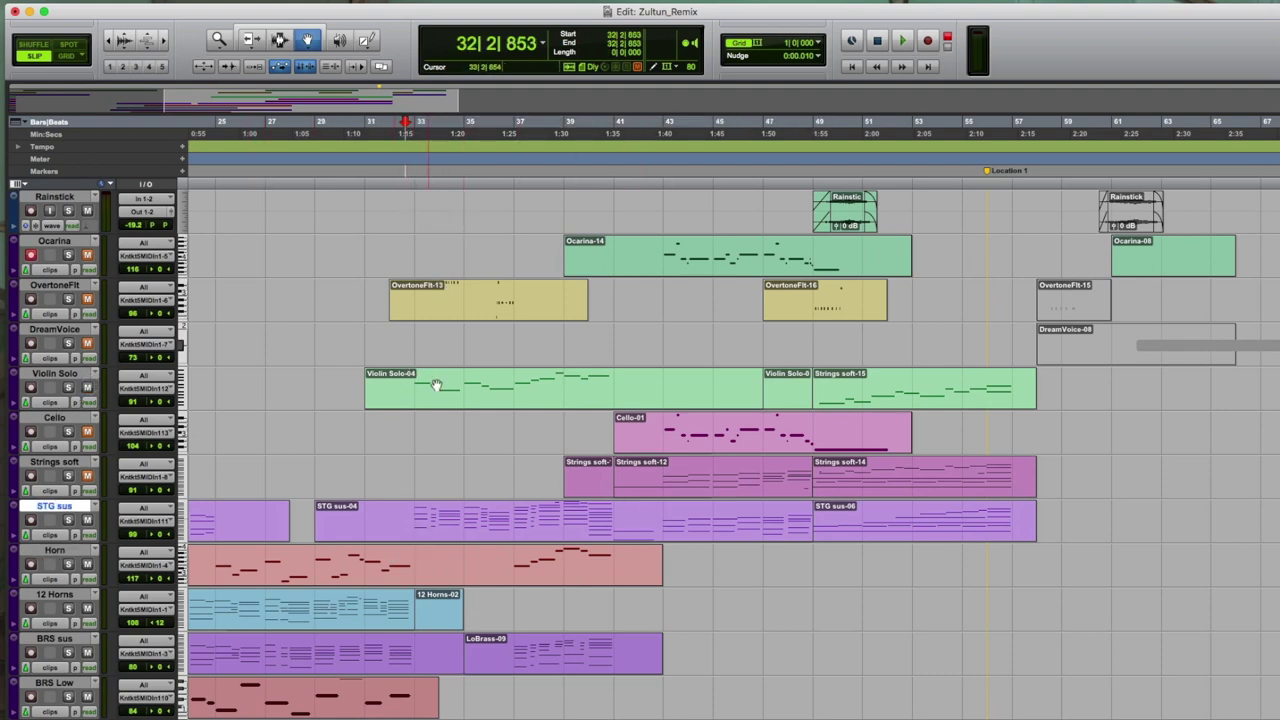
pyautogui.click(64, 378)
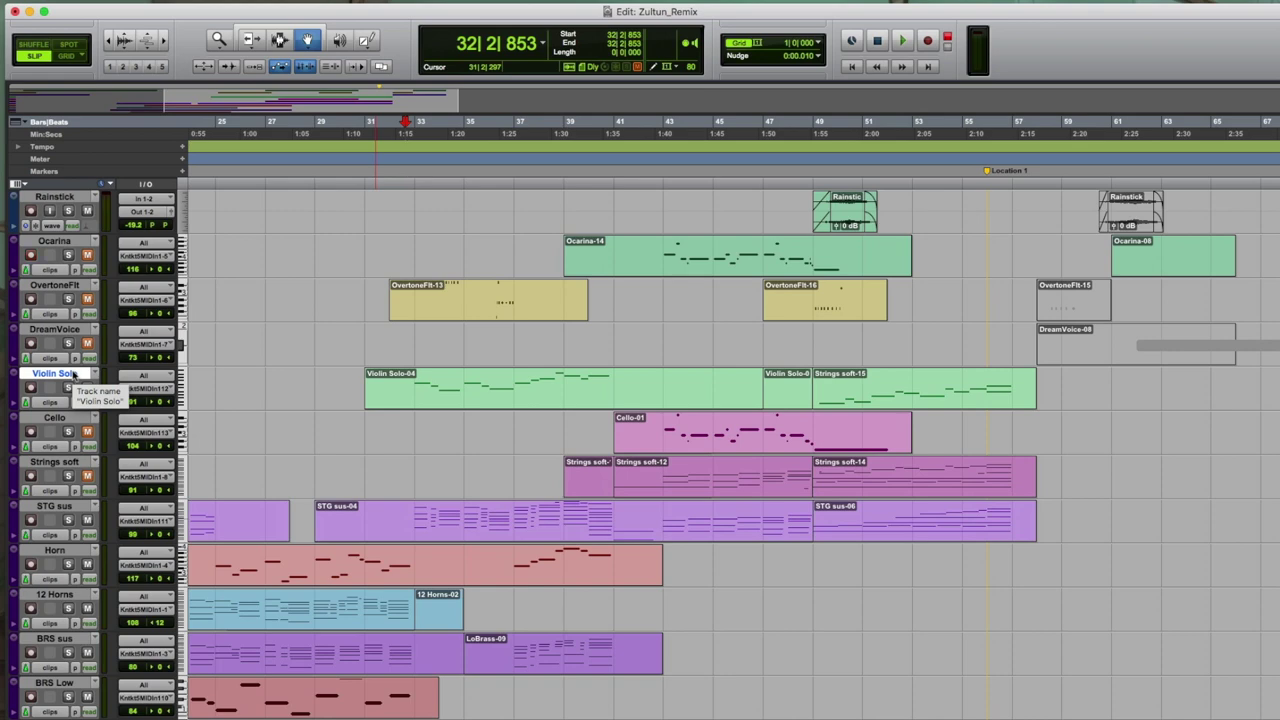
pyautogui.press('space')
pyautogui.scroll(1, 300, 460)
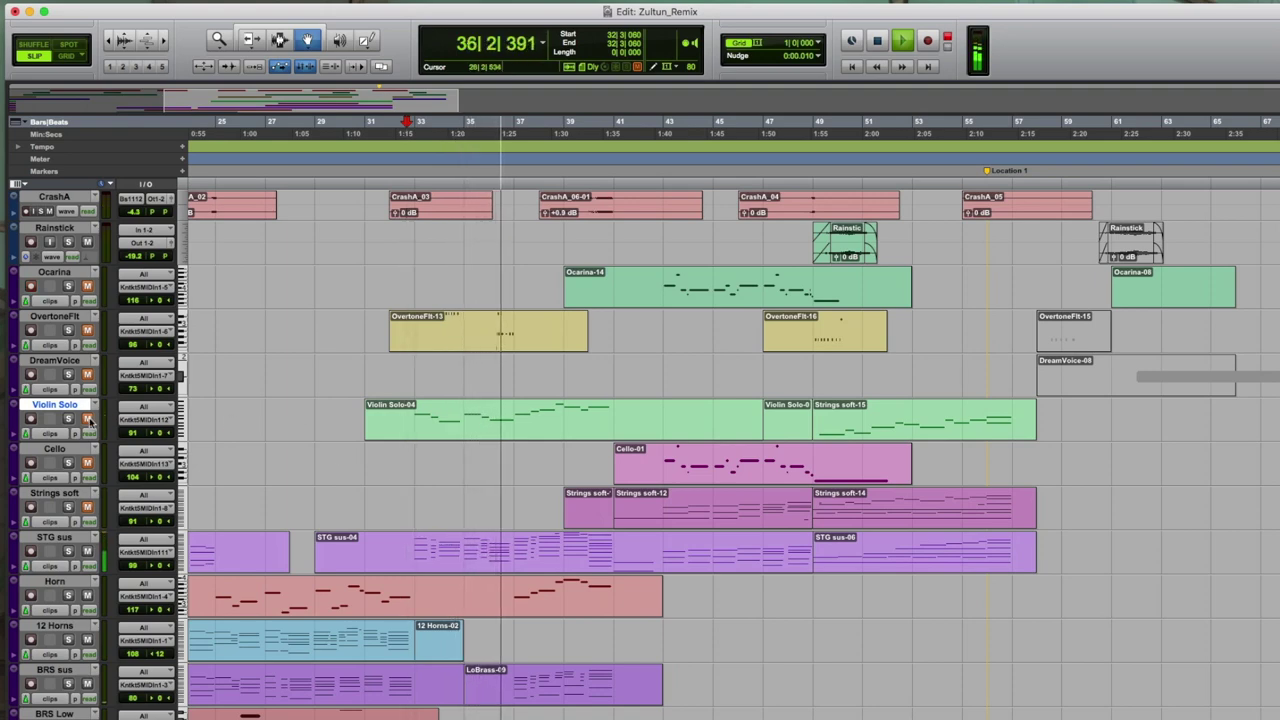
pyautogui.press('space')
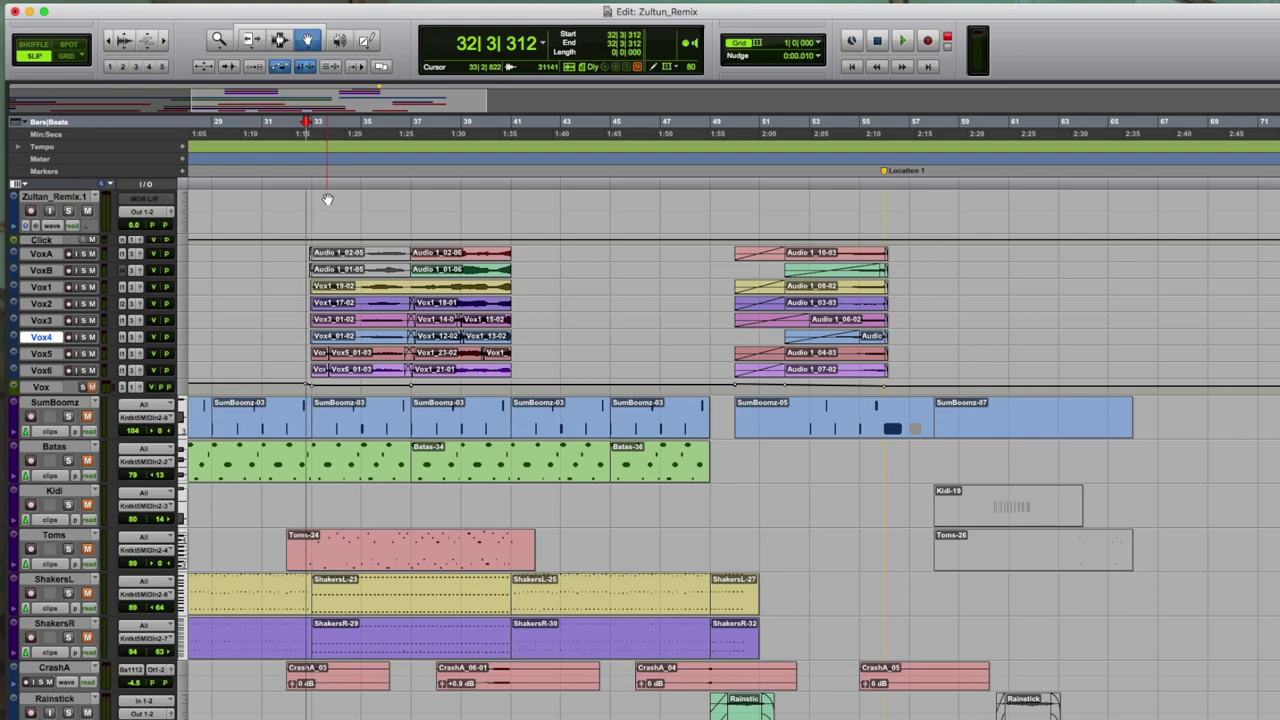
# Enlarge the Vox1 to Vox6 tracks, mute Vox1 through Vox5, and select the Vox6 track
pyautogui.hotkey('ctrl', 'Up')
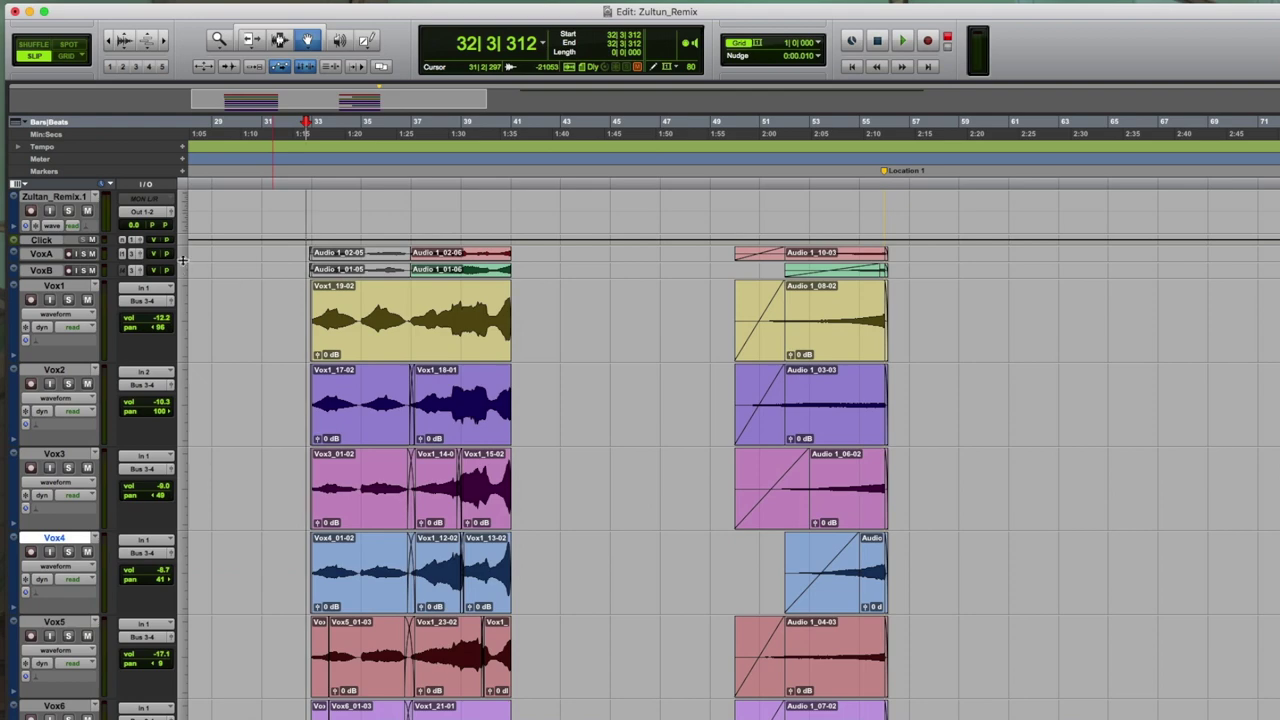
pyautogui.scroll(-3, 251, 329)
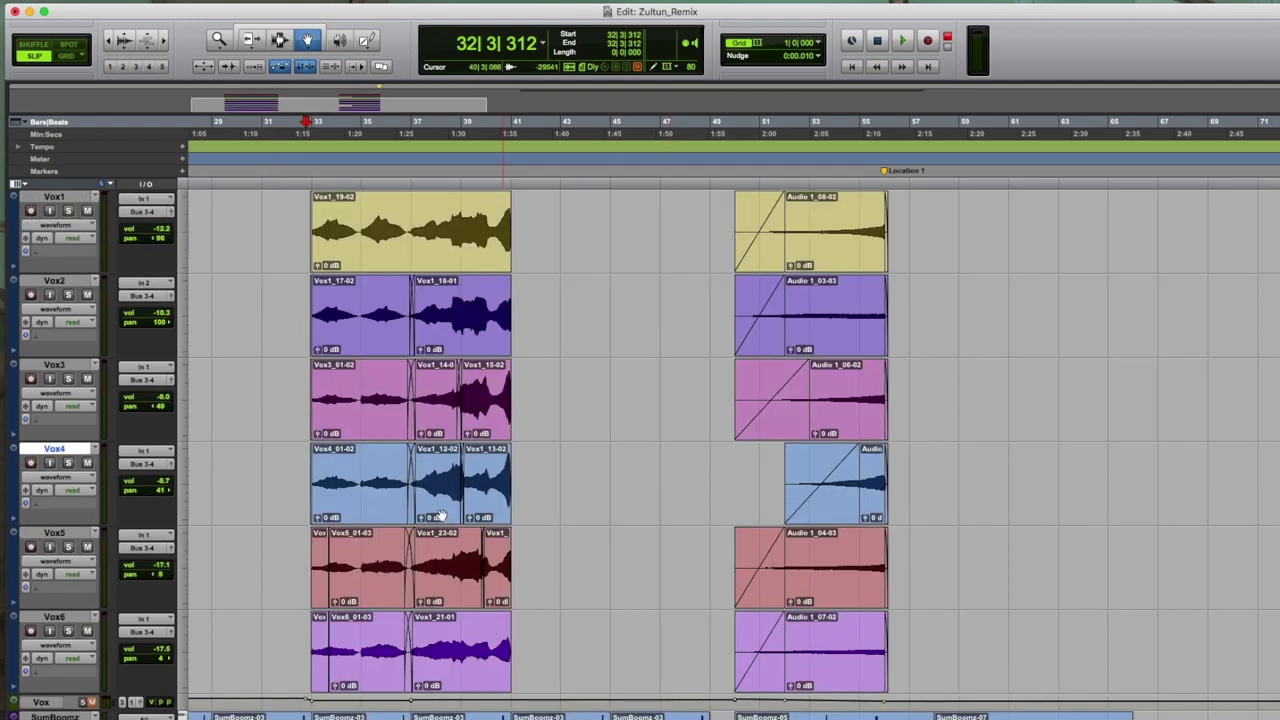
pyautogui.click(87, 632)
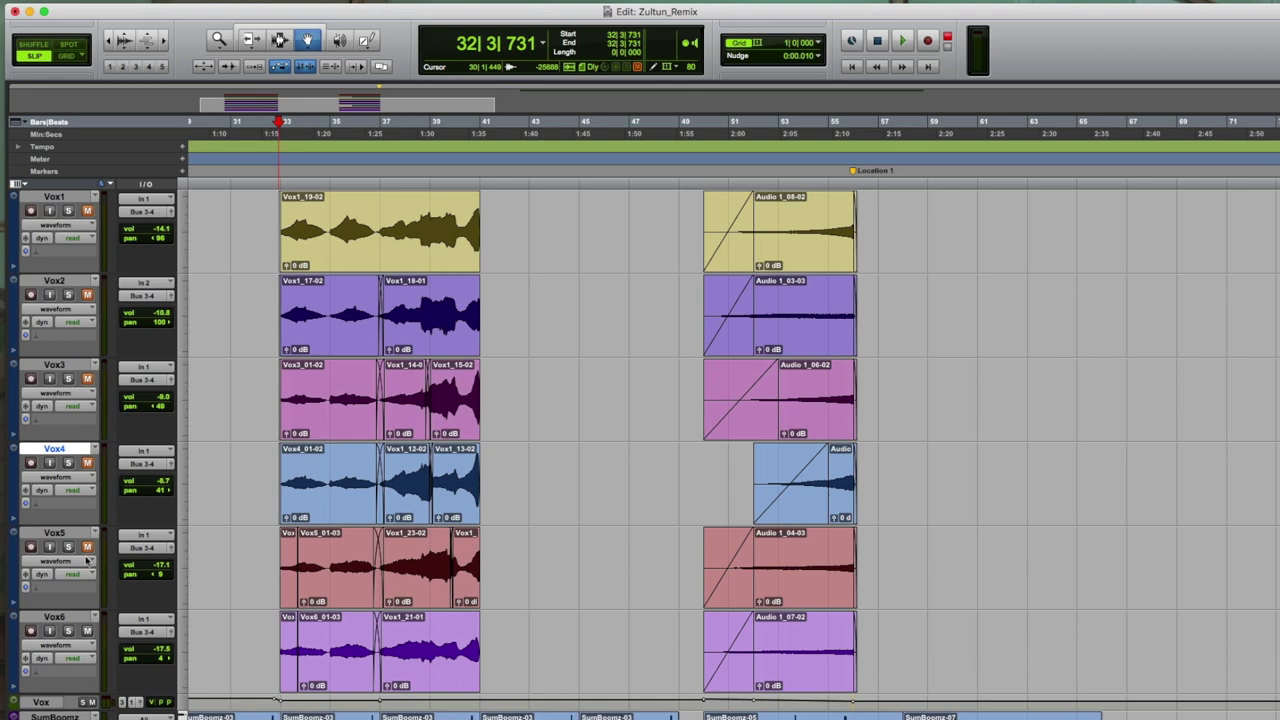
pyautogui.click(78, 618)
# Play the vocal layers from 32|3|731, unmute the remaining voices including Vox5 and VoxB during playback, and stop
pyautogui.hscroll(-5, 214, 512)
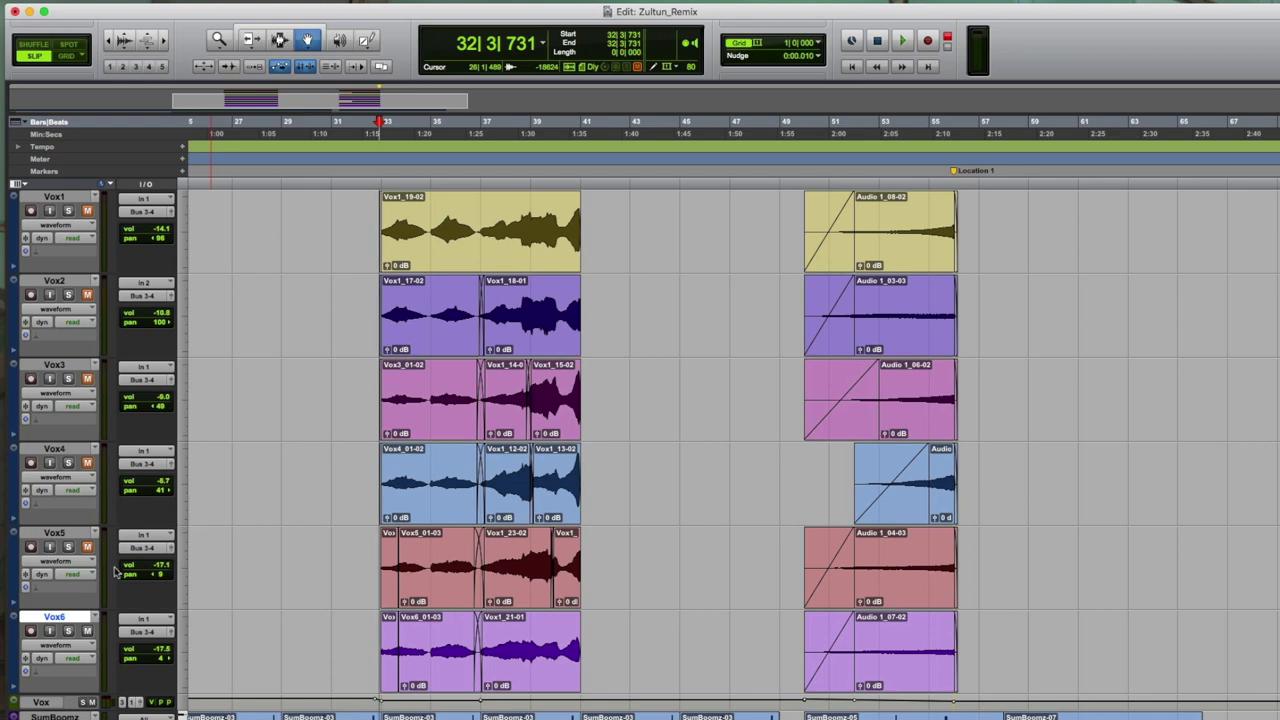
pyautogui.click(87, 631)
pyautogui.press('space')
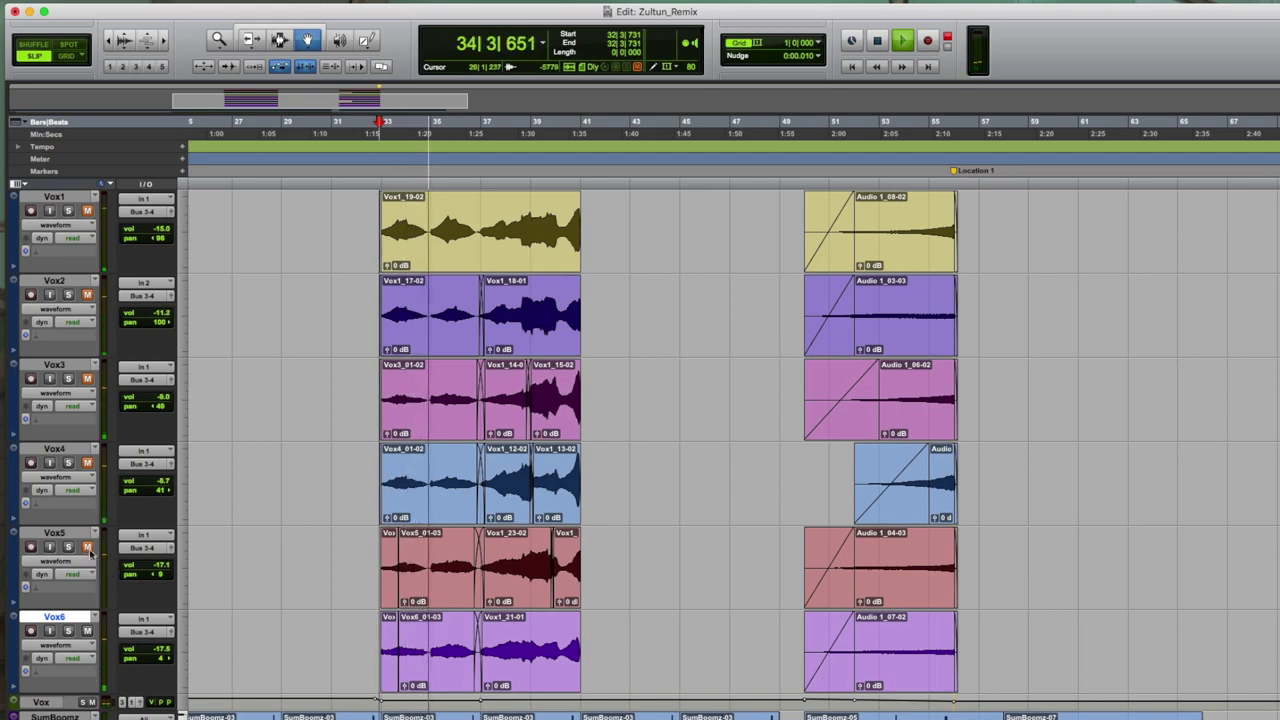
pyautogui.click(87, 548)
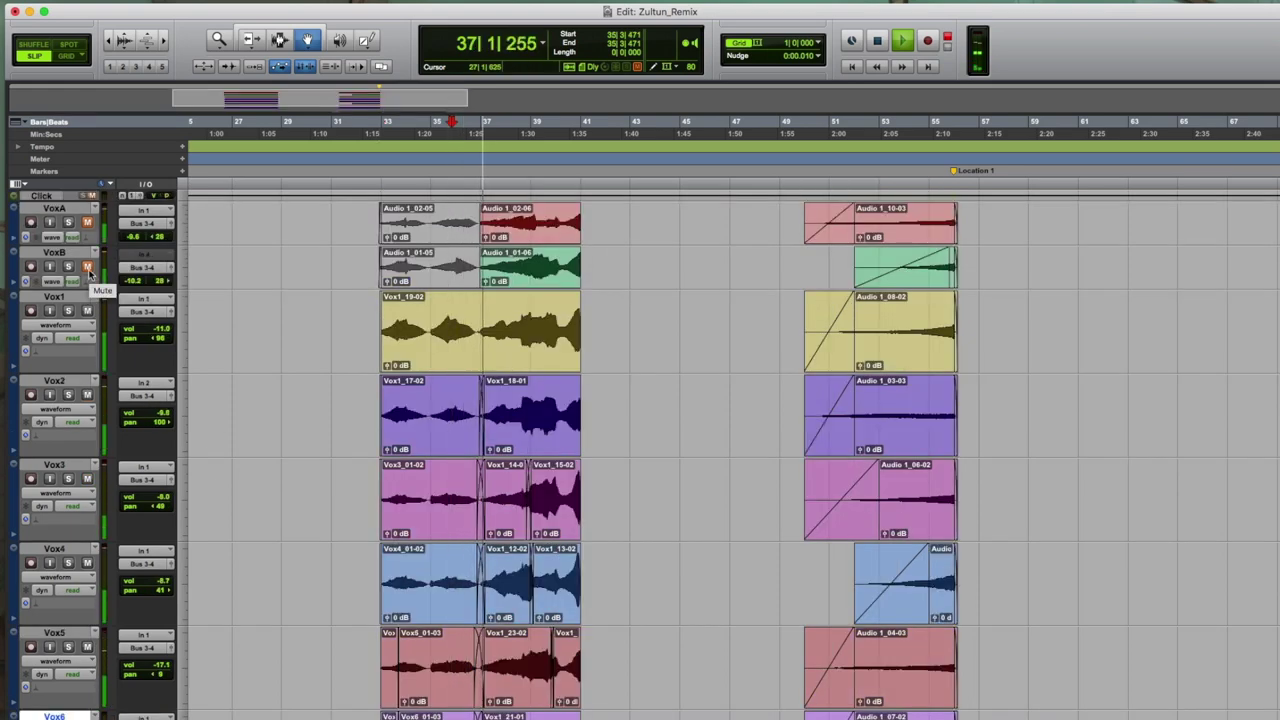
pyautogui.click(88, 268)
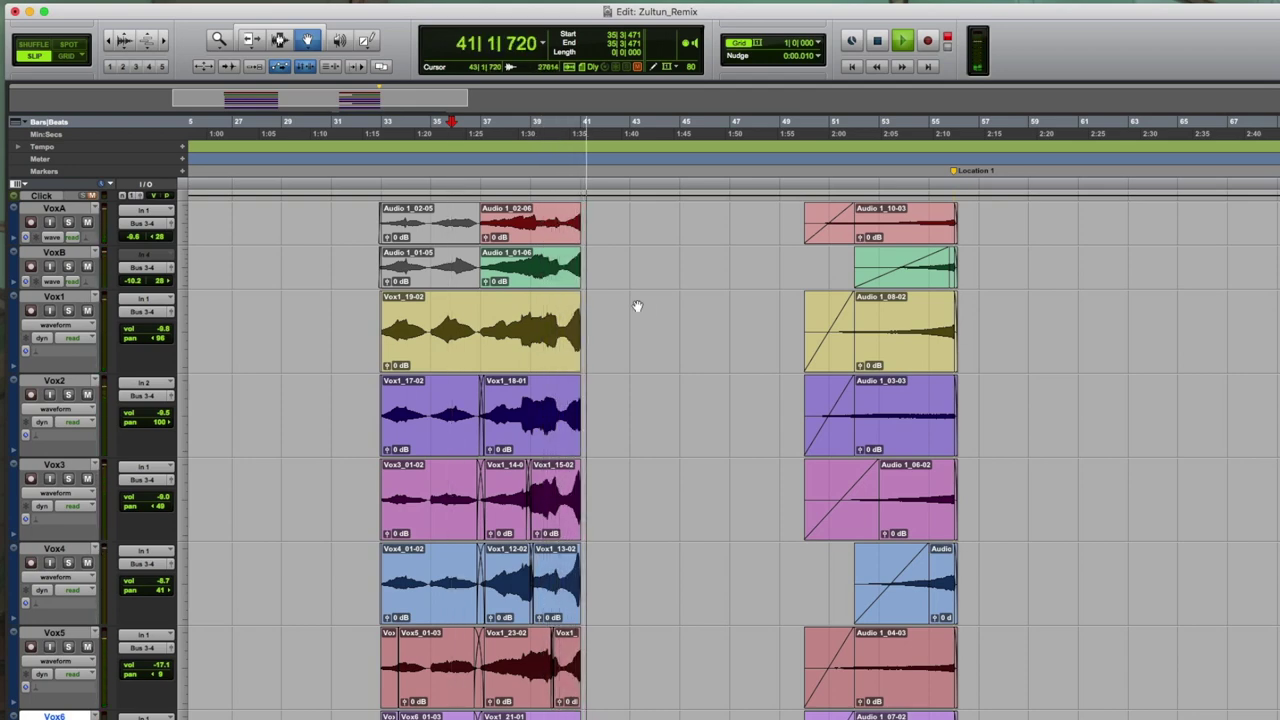
pyautogui.press('space')
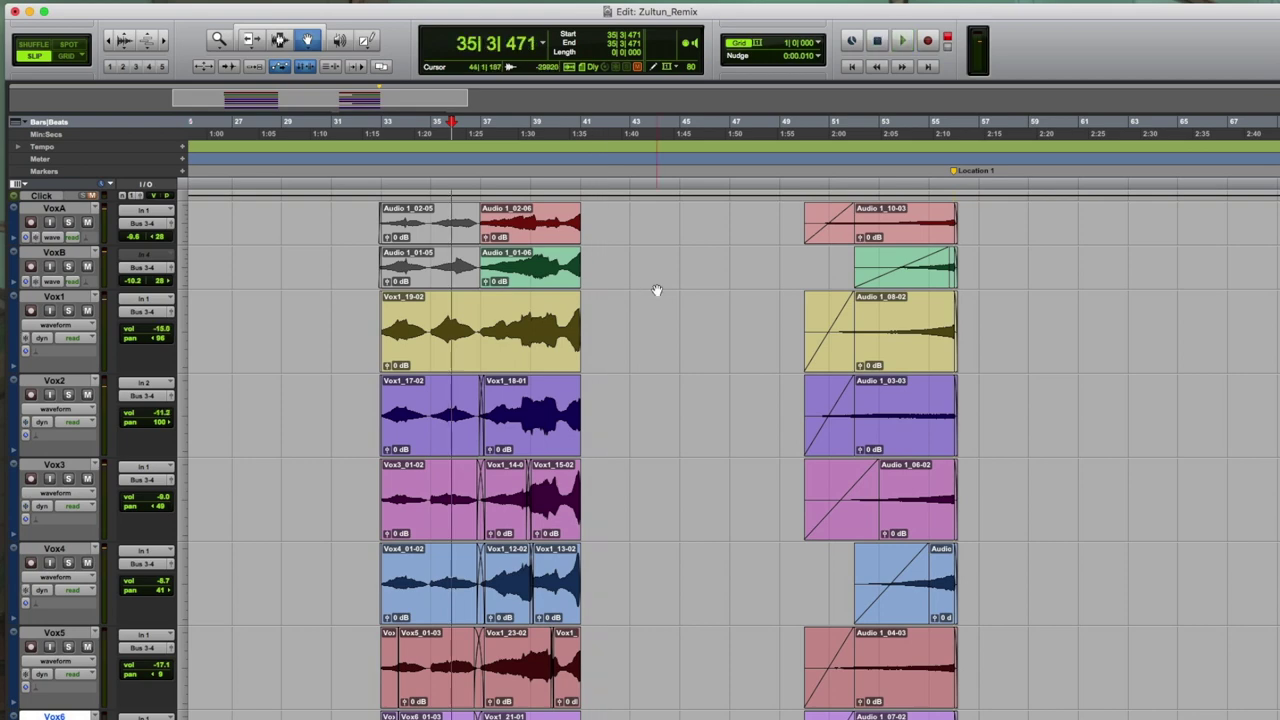
# Play all the vocal layers from 32|3|647 together with the orchestral parts while reviewing the tracks down to Master 1
pyautogui.click(378, 185)
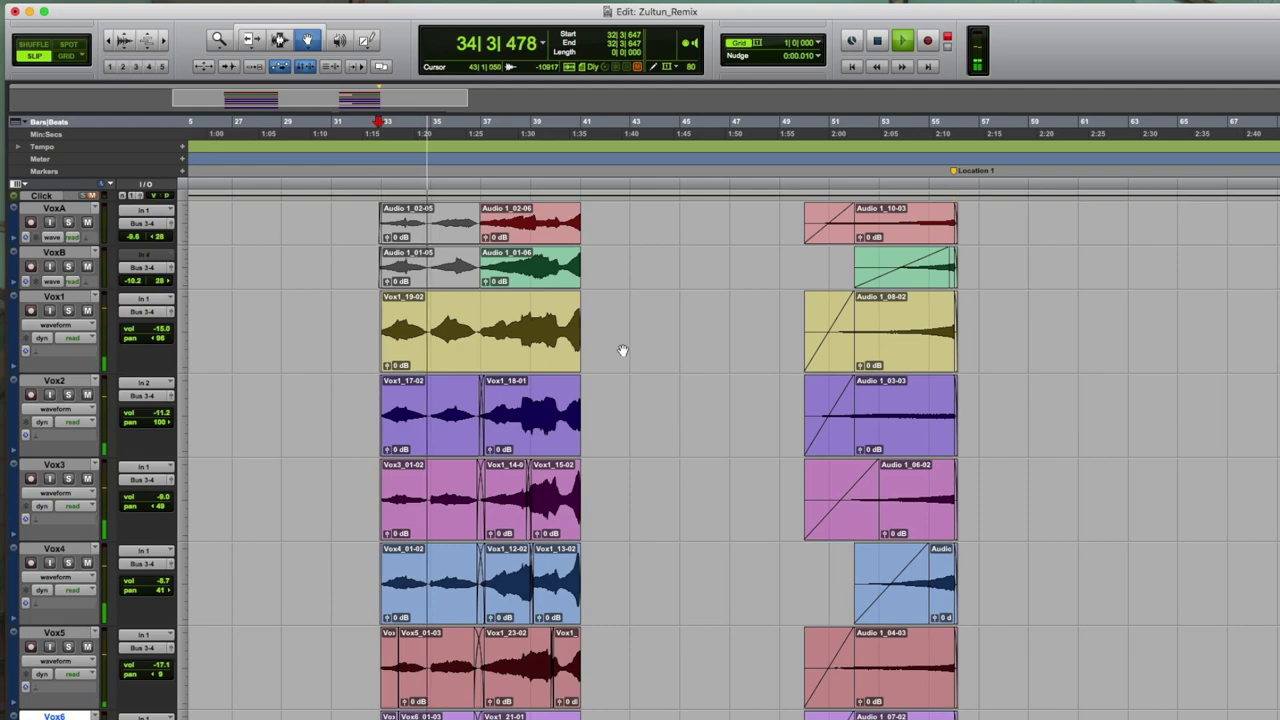
pyautogui.scroll(-10, 657, 377)
pyautogui.scroll(-2, 657, 377)
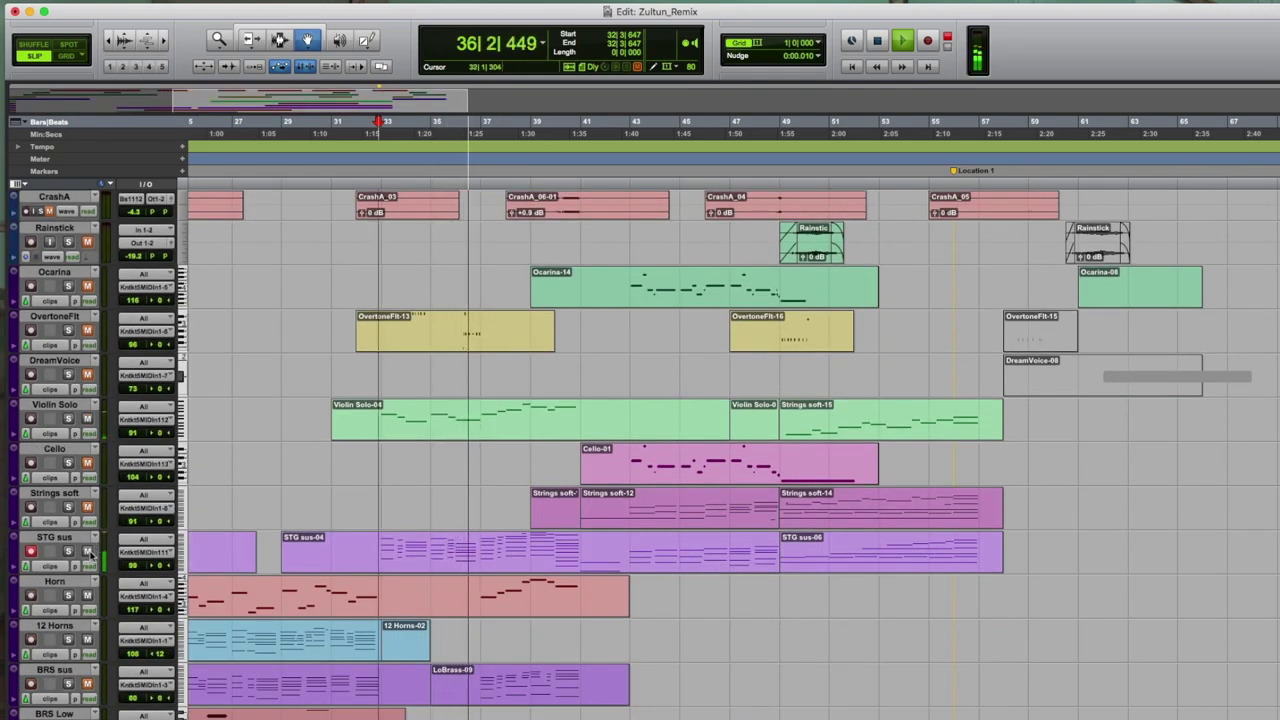
pyautogui.scroll(-10, 87, 565)
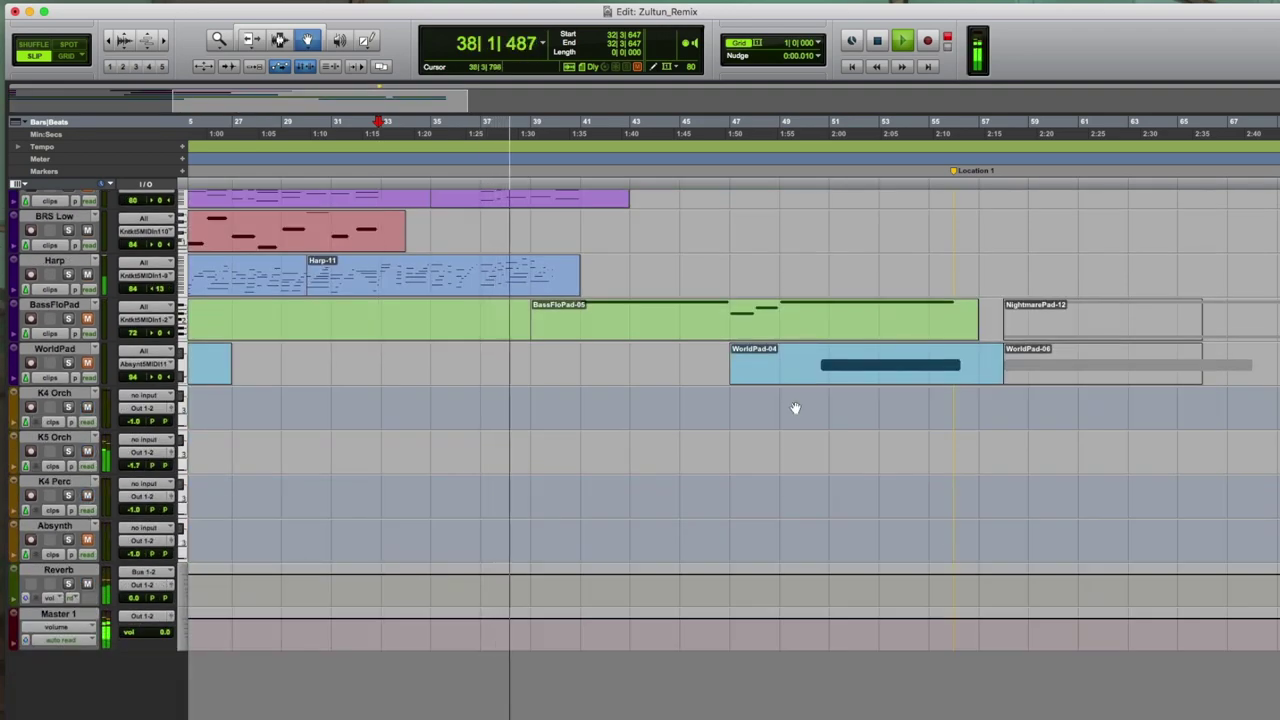
pyautogui.scroll(10, 803, 397)
pyautogui.scroll(15, 803, 397)
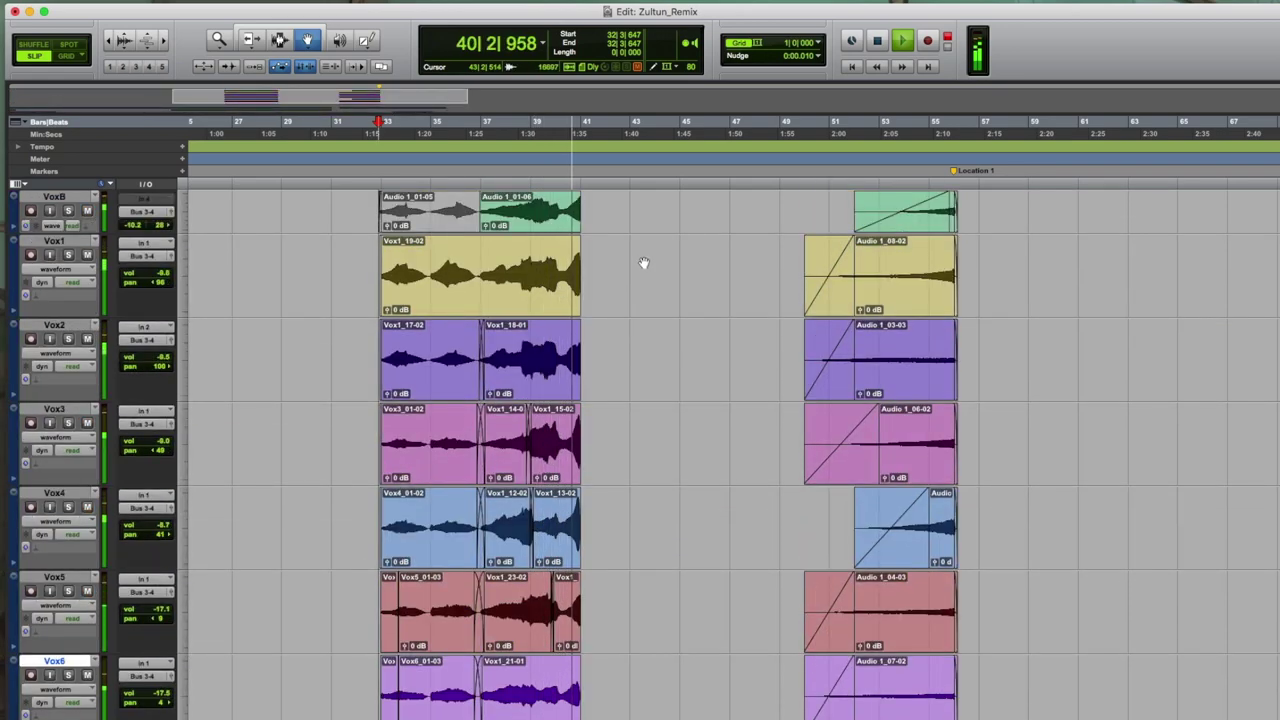
# Show the Tracks and Groups lists and place the cursor at 49|1|284, just before the second vocal entry
pyautogui.press('alt+super+l')
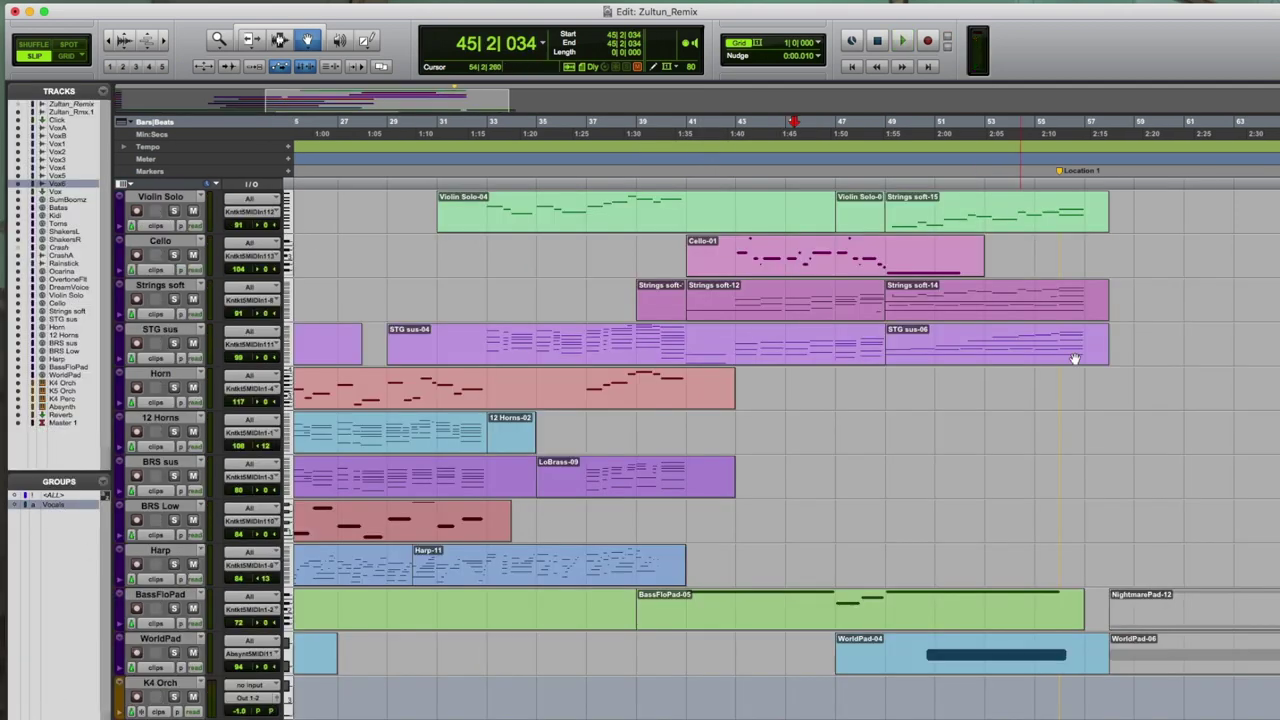
pyautogui.scroll(5, 1075, 358)
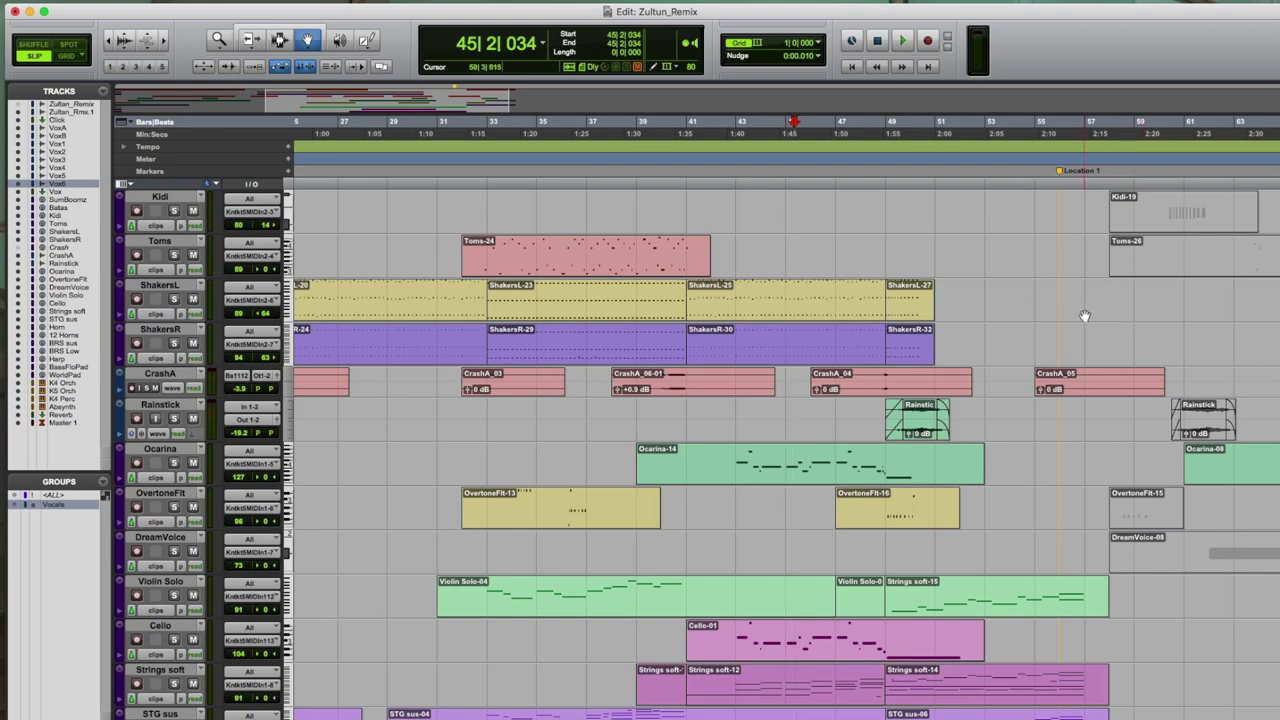
pyautogui.scroll(5, 1000, 260)
pyautogui.click(900, 208)
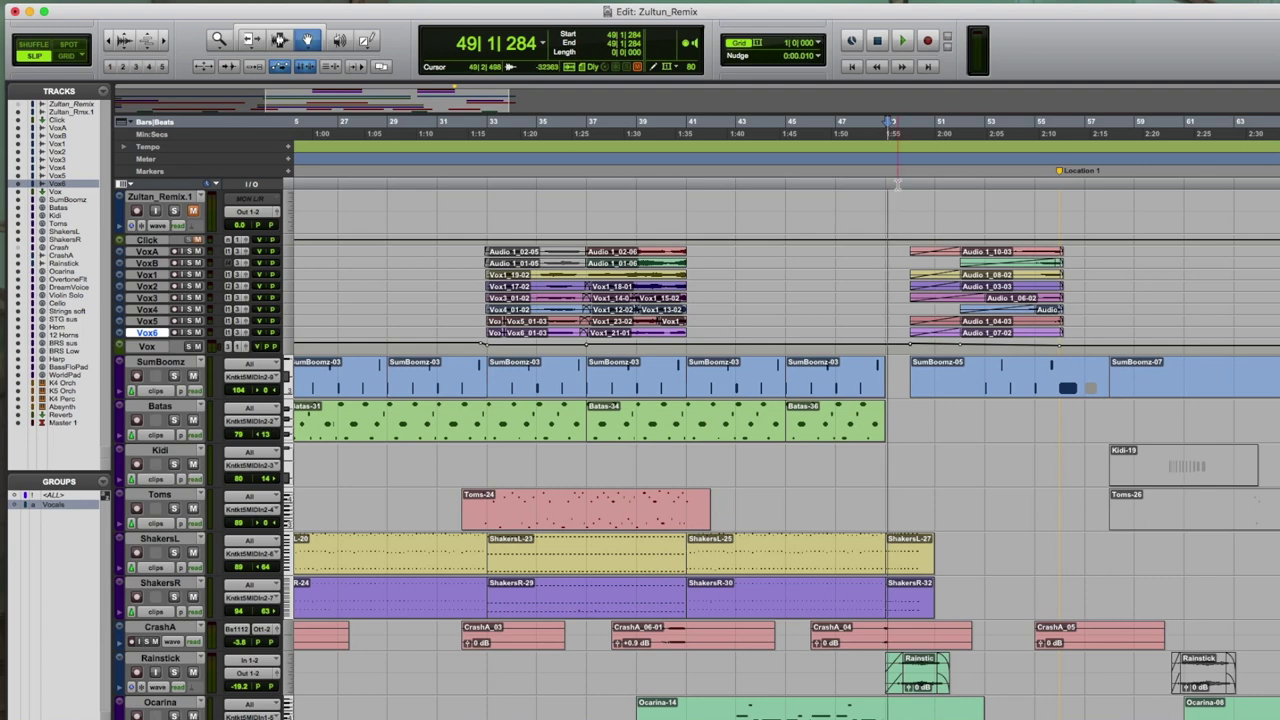
pyautogui.hscroll(5, 1078, 216)
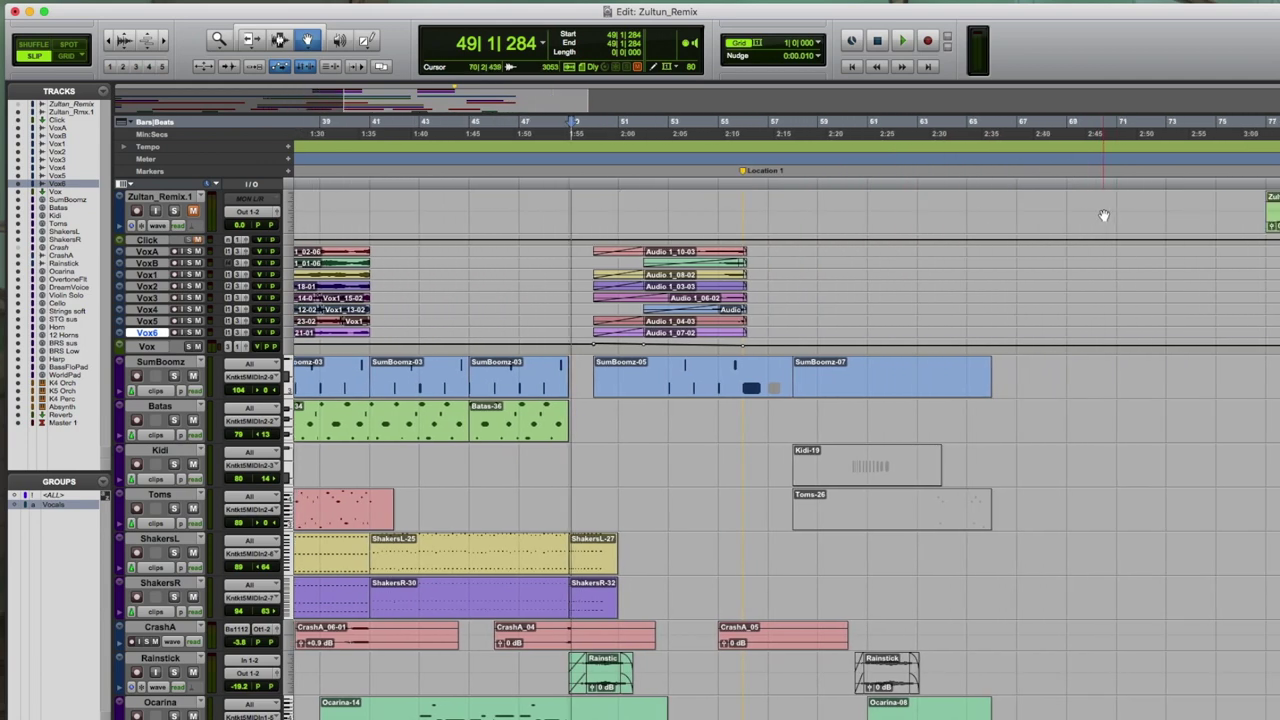
# Play the second vocal section from 49|3|711 while reviewing the string, brass and pad tracks
pyautogui.click(591, 184)
pyautogui.press('space')
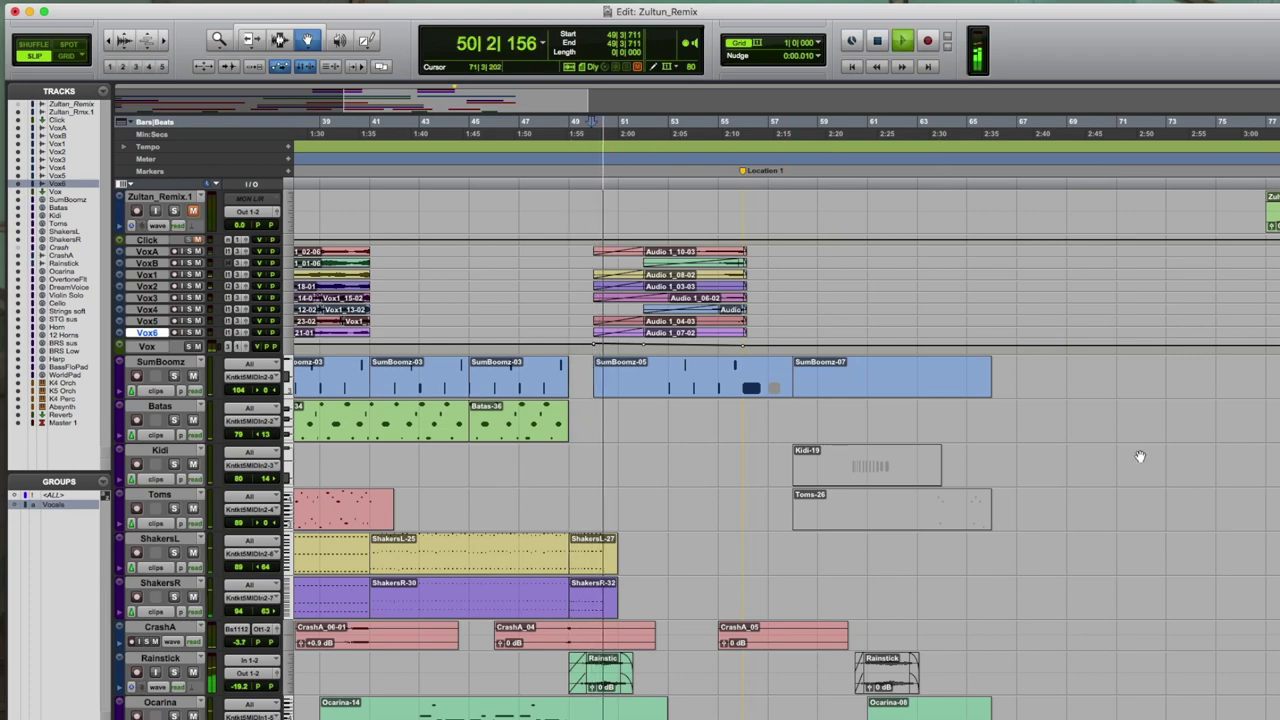
pyautogui.scroll(-10, 1140, 456)
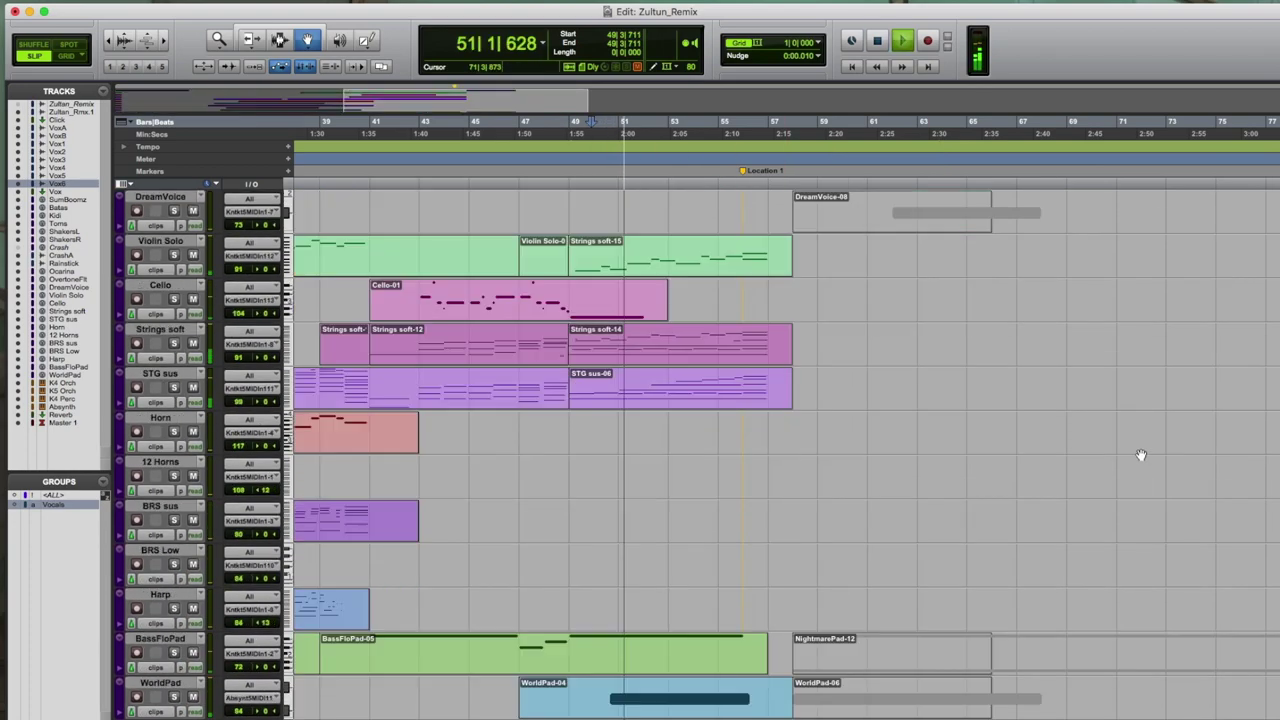
pyautogui.scroll(-4, 1140, 456)
pyautogui.scroll(1, 1140, 456)
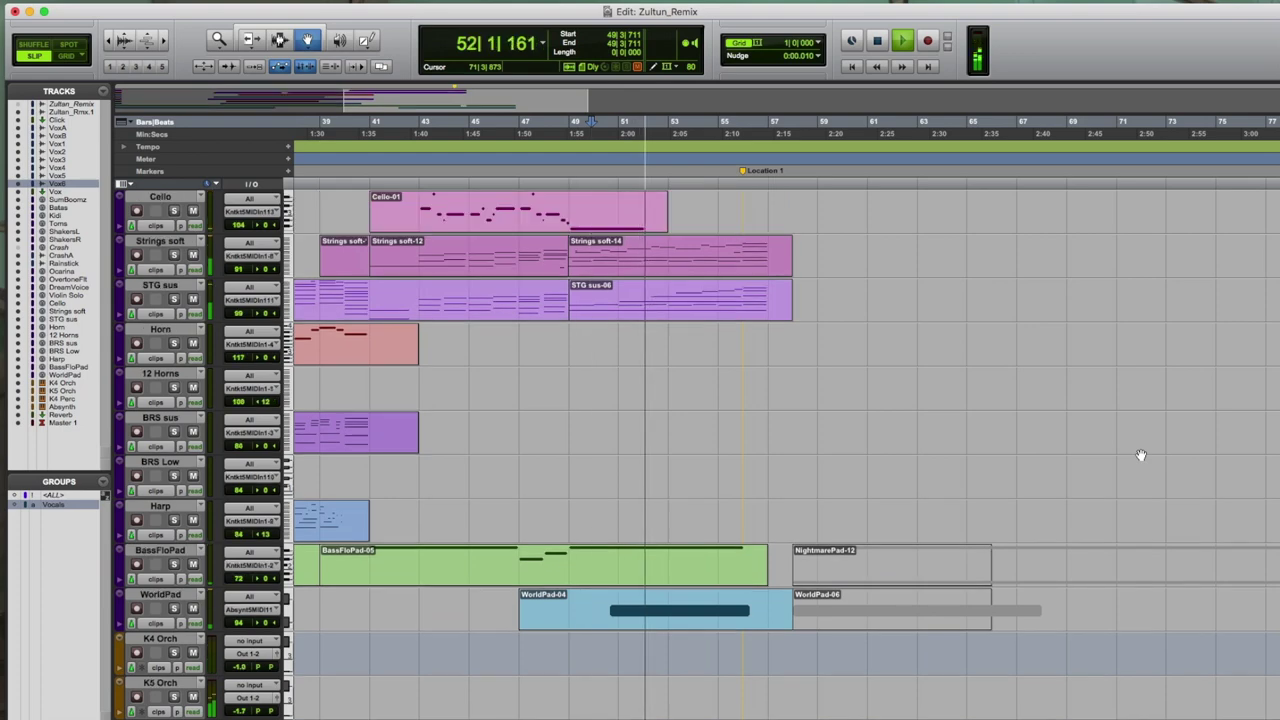
pyautogui.scroll(1, 1140, 456)
# Examine the rising notes of the STG sus-06 clip in the MIDI Editor, and return to the Edit window
pyautogui.doubleClick(636, 353)
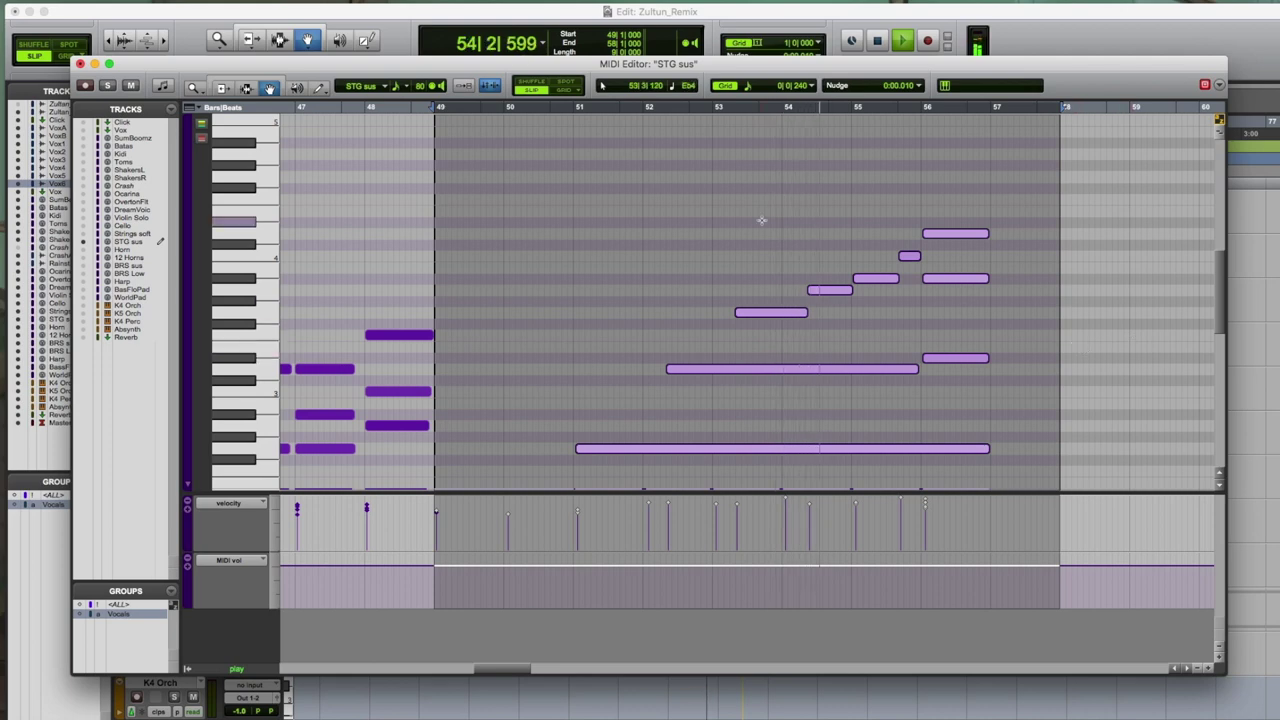
pyautogui.click(79, 64)
pyautogui.scroll(10, 857, 274)
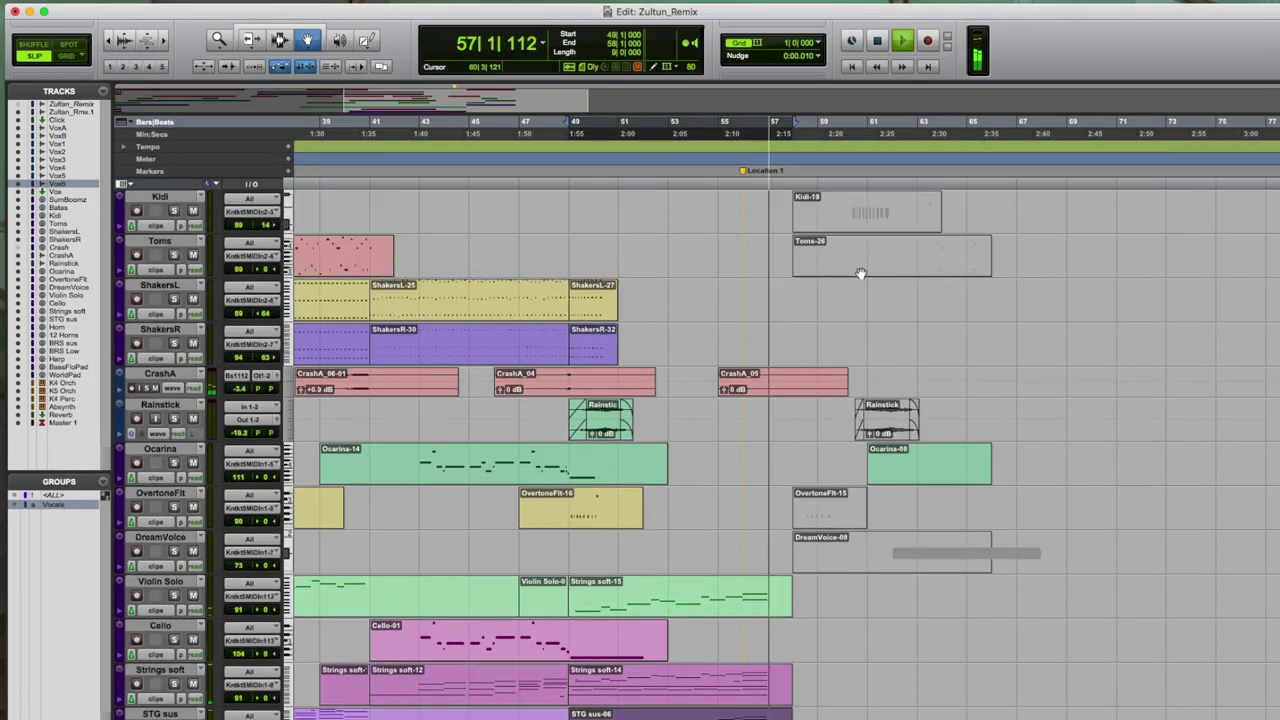
# Stop playback and place the cursor just before the second vocal entry, at 49|3|627
pyautogui.scroll(6, 860, 273)
pyautogui.press('space')
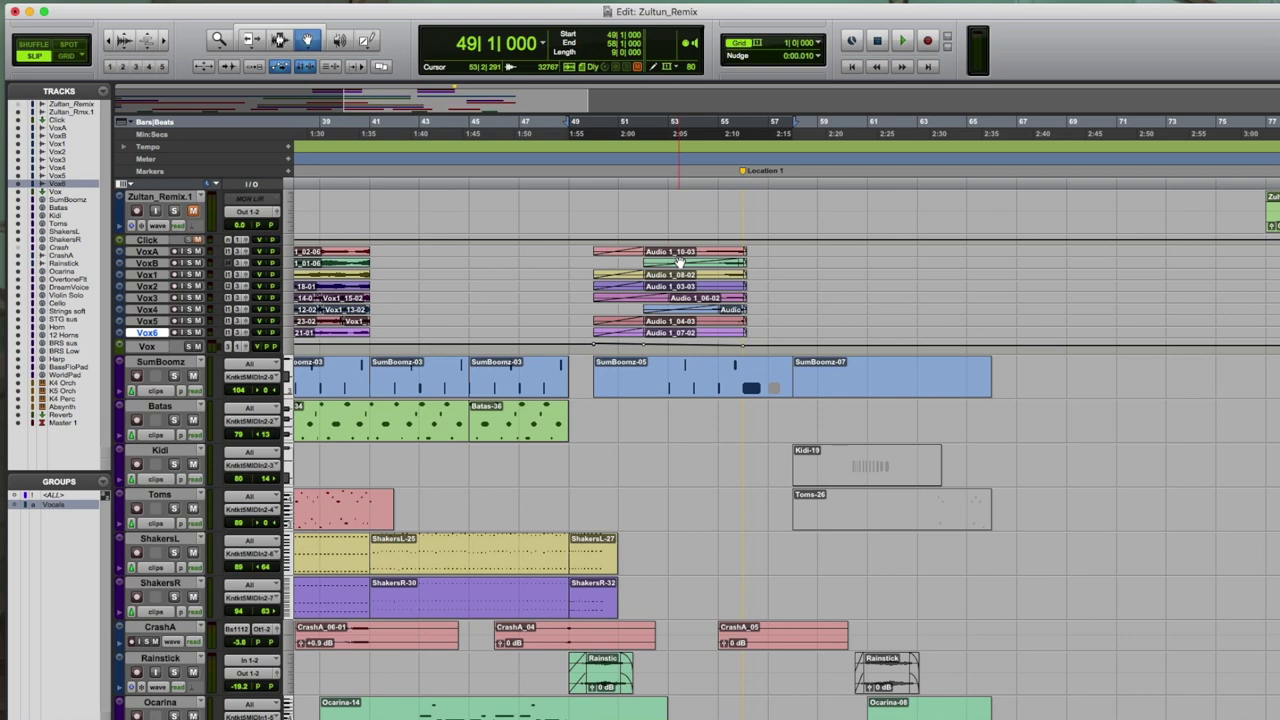
pyautogui.click(592, 181)
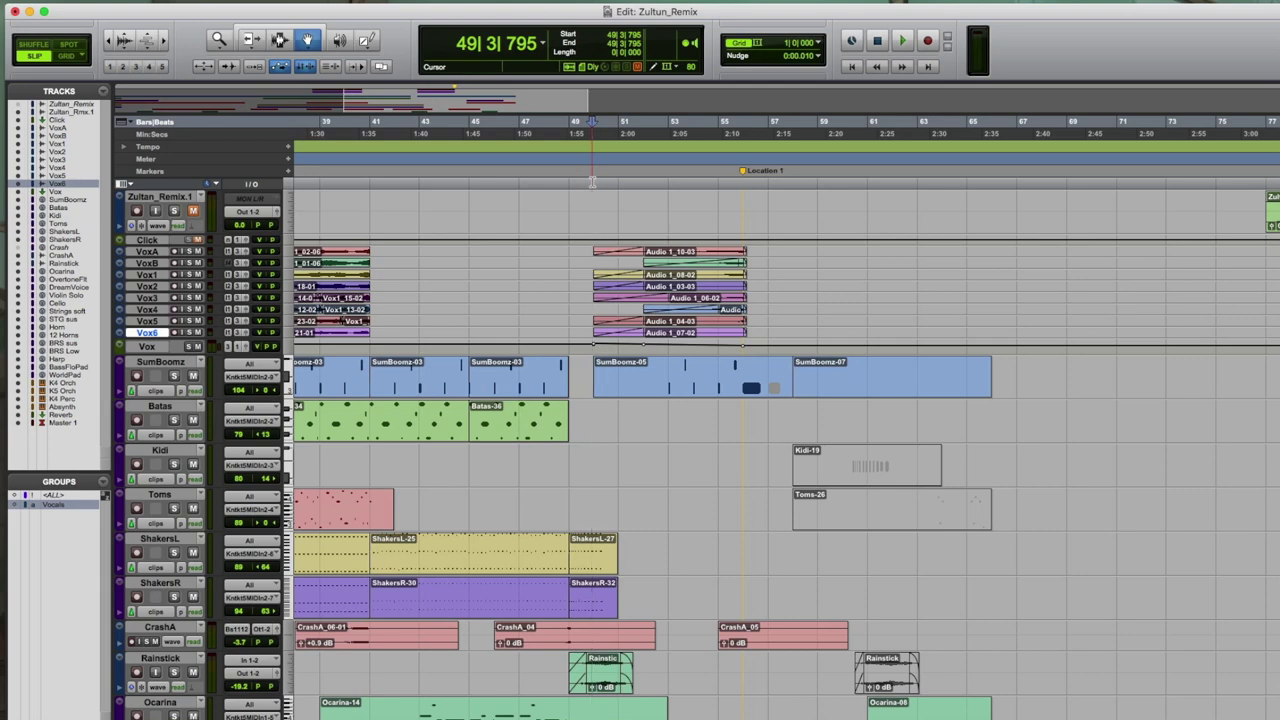
pyautogui.click(160, 41)
pyautogui.click(160, 41)
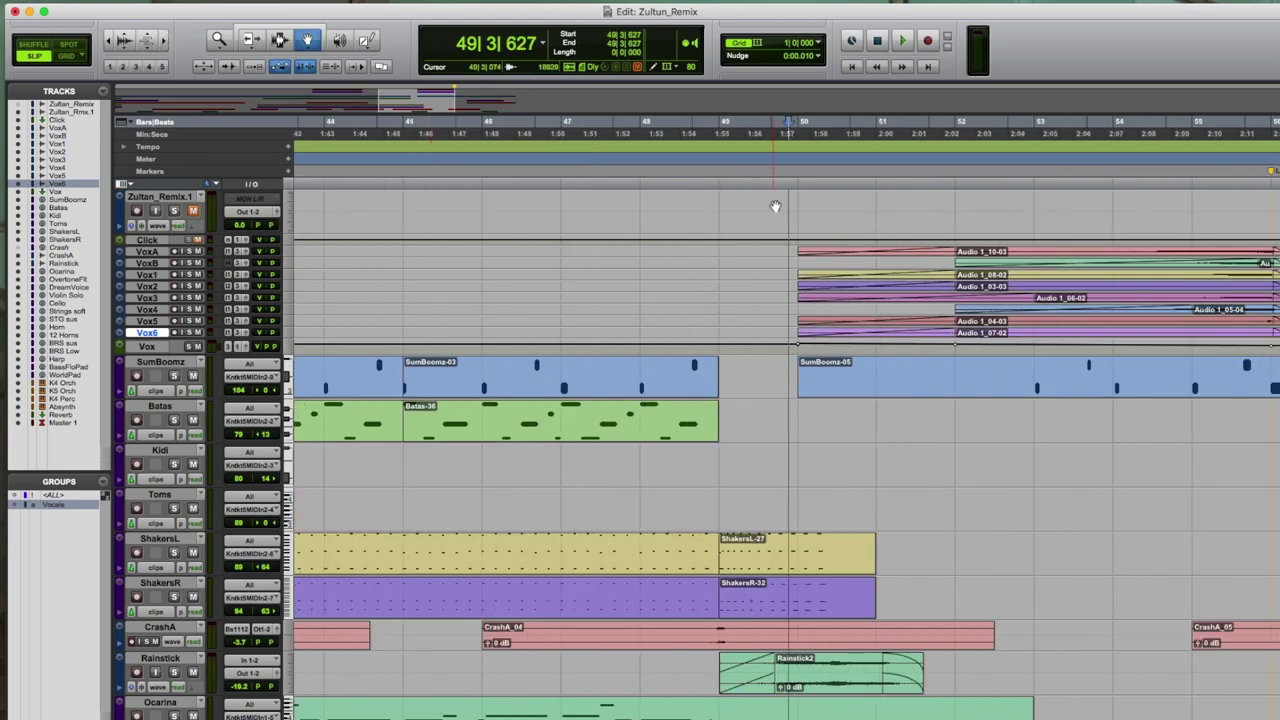
# Enlarge the Vox1 to Vox6 tracks and disable the Vocals group so the layers can be muted individually
pyautogui.hscroll(5, 771, 206)
pyautogui.hotkey('ctrl', 'alt', 'Up')
pyautogui.hotkey('ctrl', 'alt', 'Up')
pyautogui.hotkey('ctrl', 'alt', 'Up')
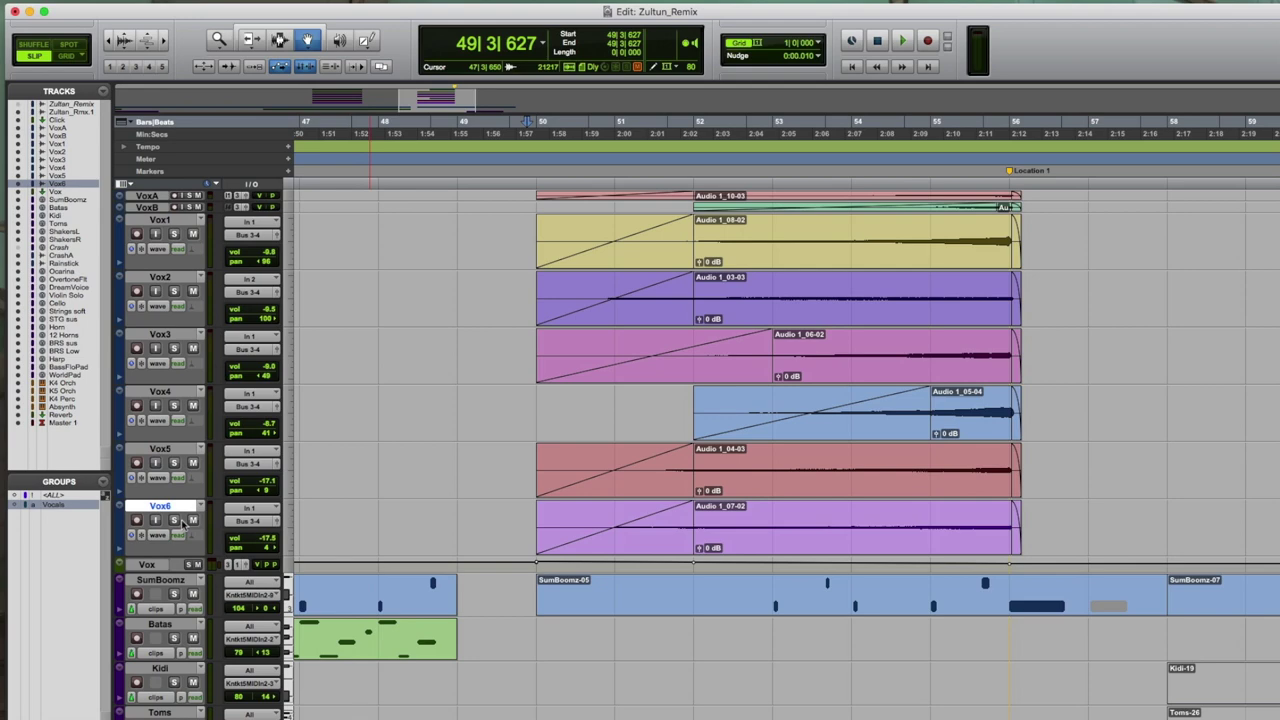
pyautogui.scroll(2, 193, 521)
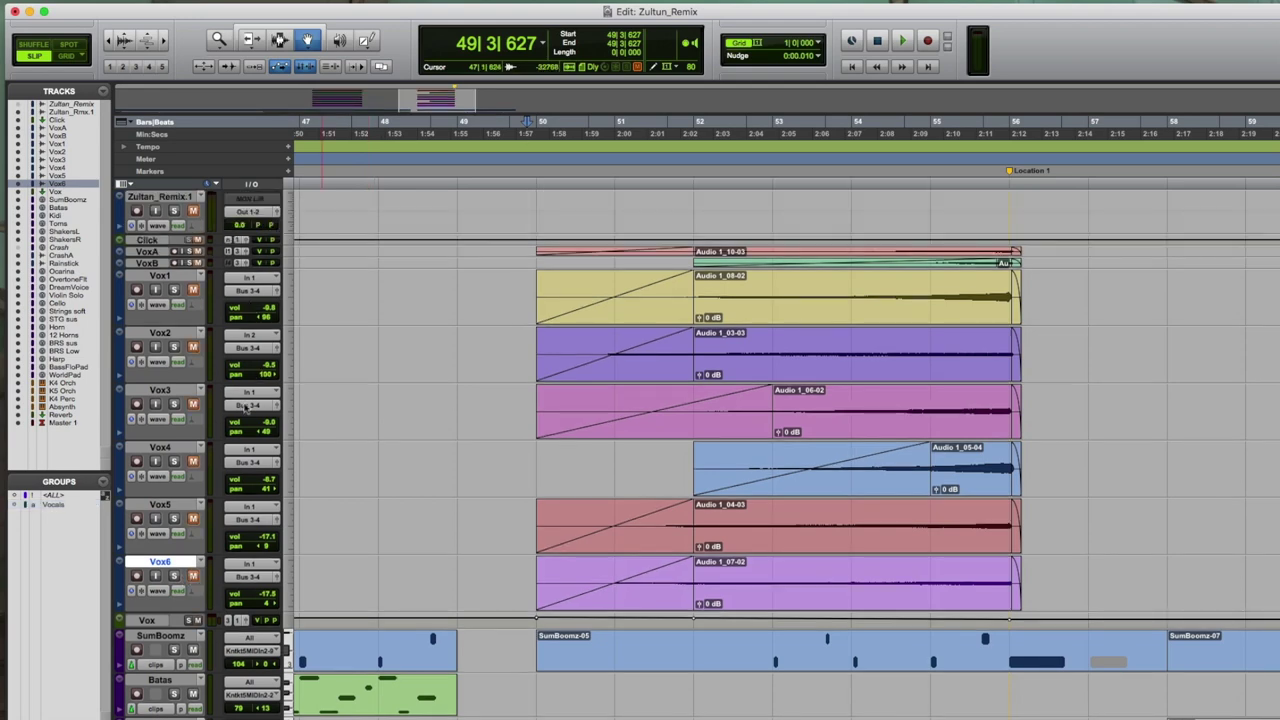
# Play the second vocal section from 49|3|920 while toggling the mutes of Vox4, Vox3 and Vox2, and stop playback
pyautogui.click(540, 197)
pyautogui.press('space')
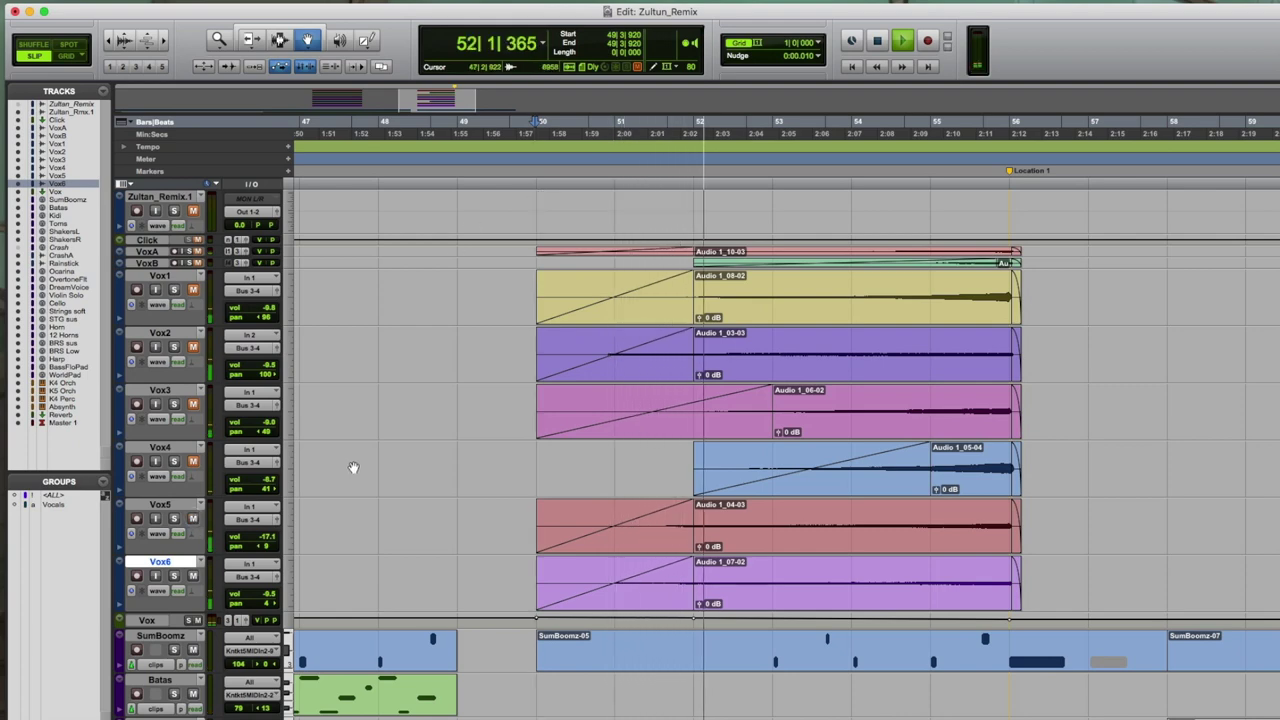
pyautogui.click(194, 462)
pyautogui.click(194, 408)
pyautogui.click(194, 347)
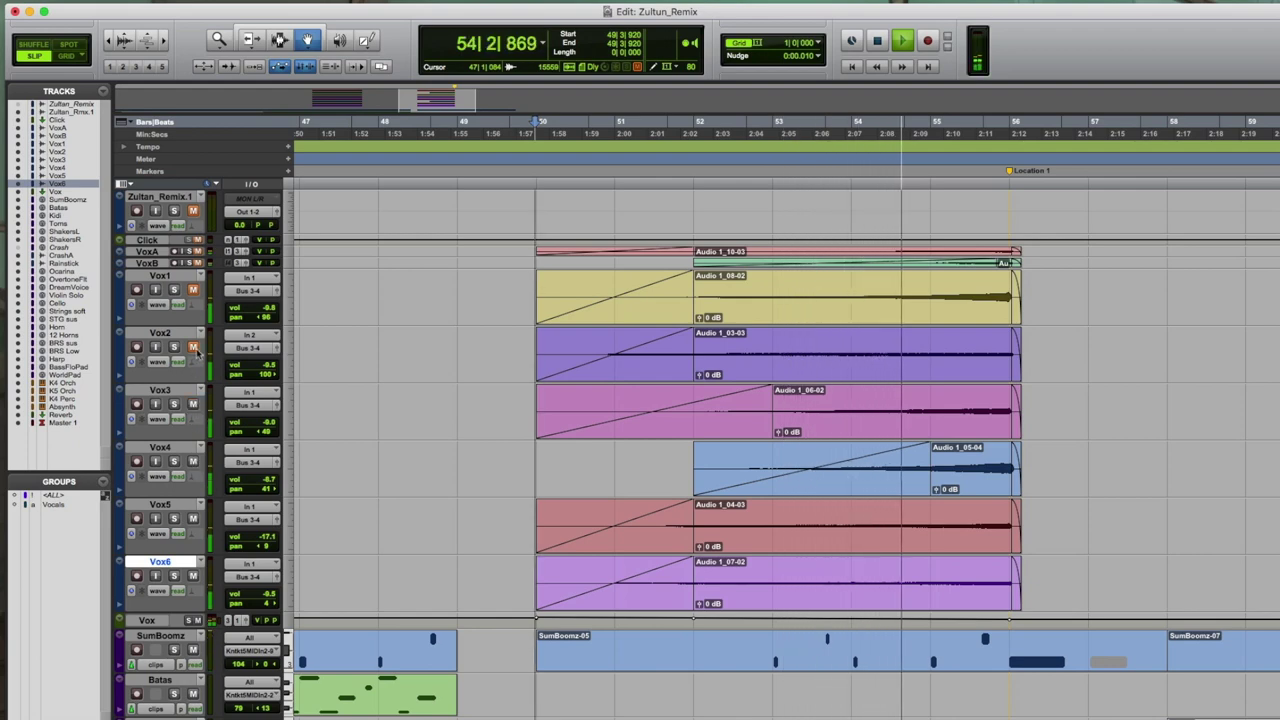
pyautogui.press('space')
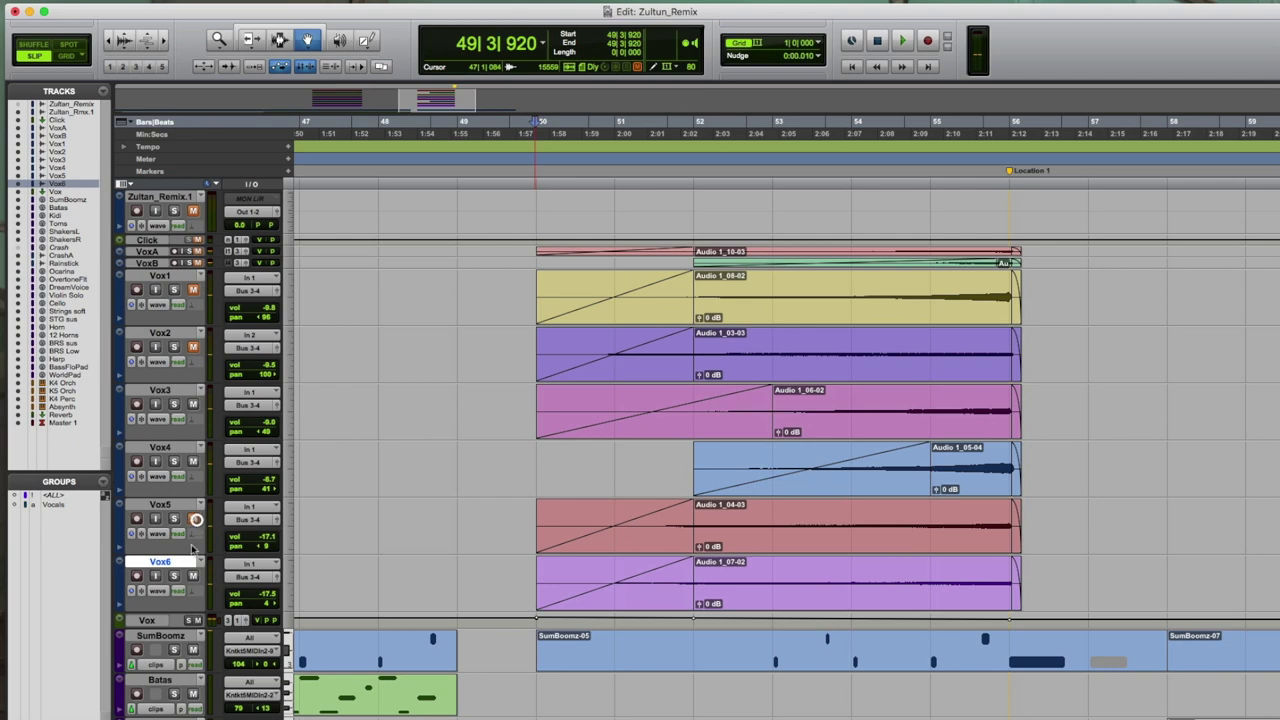
# Play Vox6 from 52|1|231 with Vox1 to Vox5 muted, and stop playback
pyautogui.click(704, 176)
pyautogui.press('space')
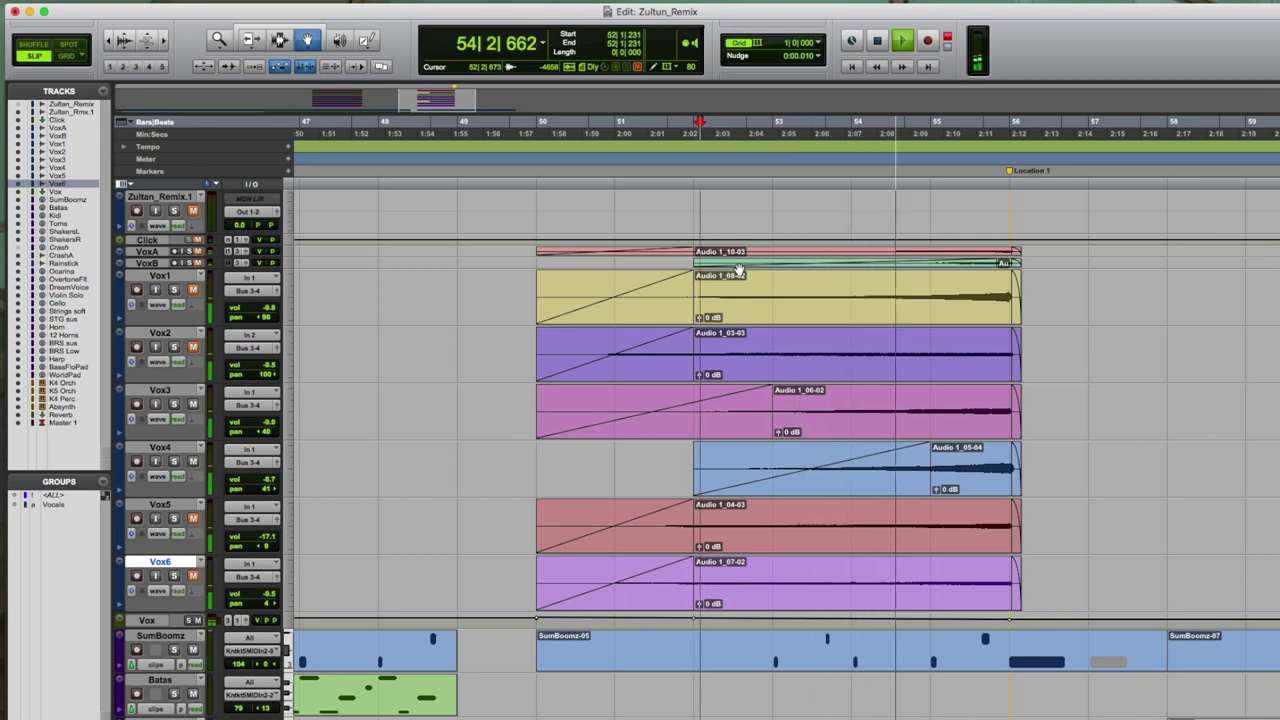
pyautogui.press('space')
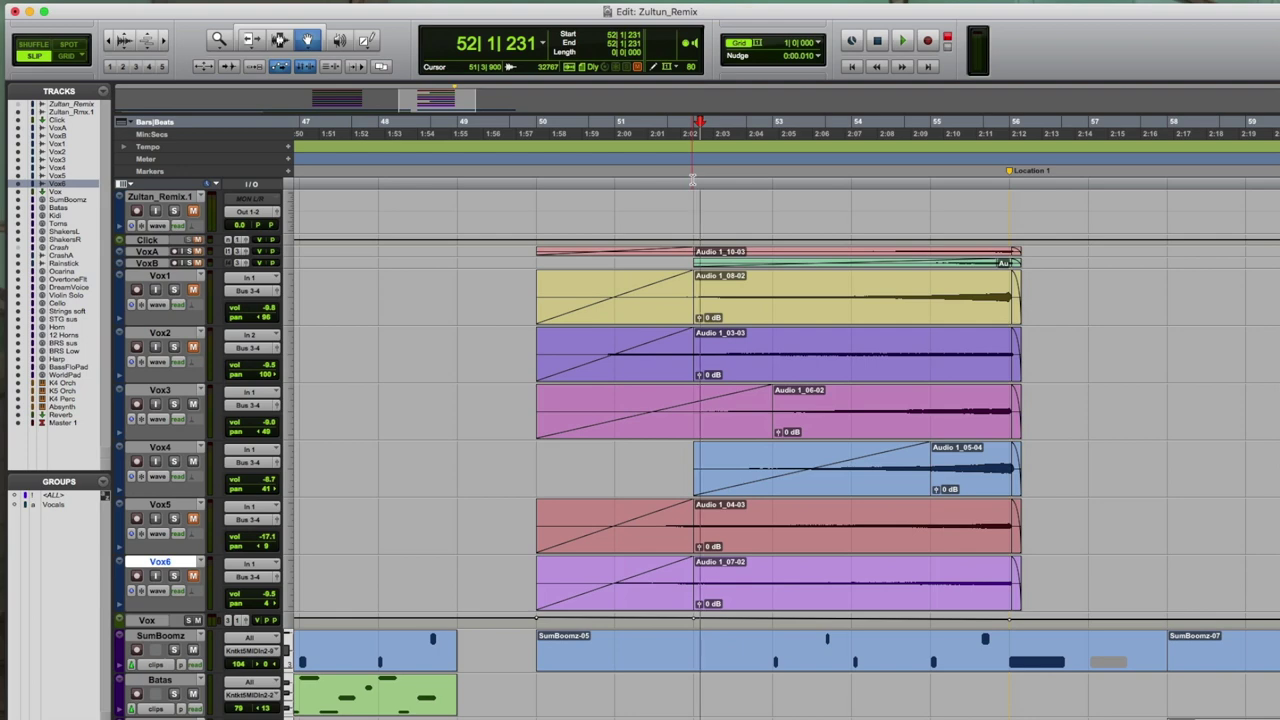
# Play the vocal section from 50|1|833, unmuting Vox3 and Vox4 to build up the layers above Vox5 and Vox6
pyautogui.click(558, 178)
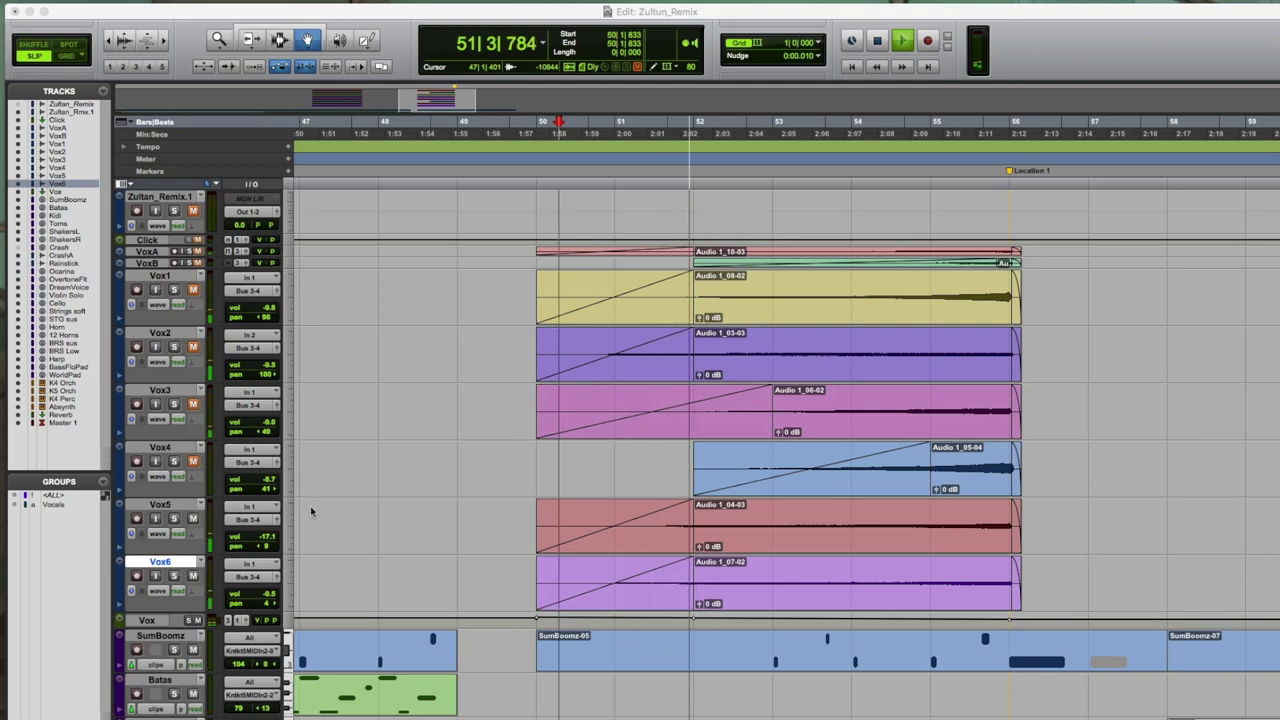
pyautogui.click(185, 470)
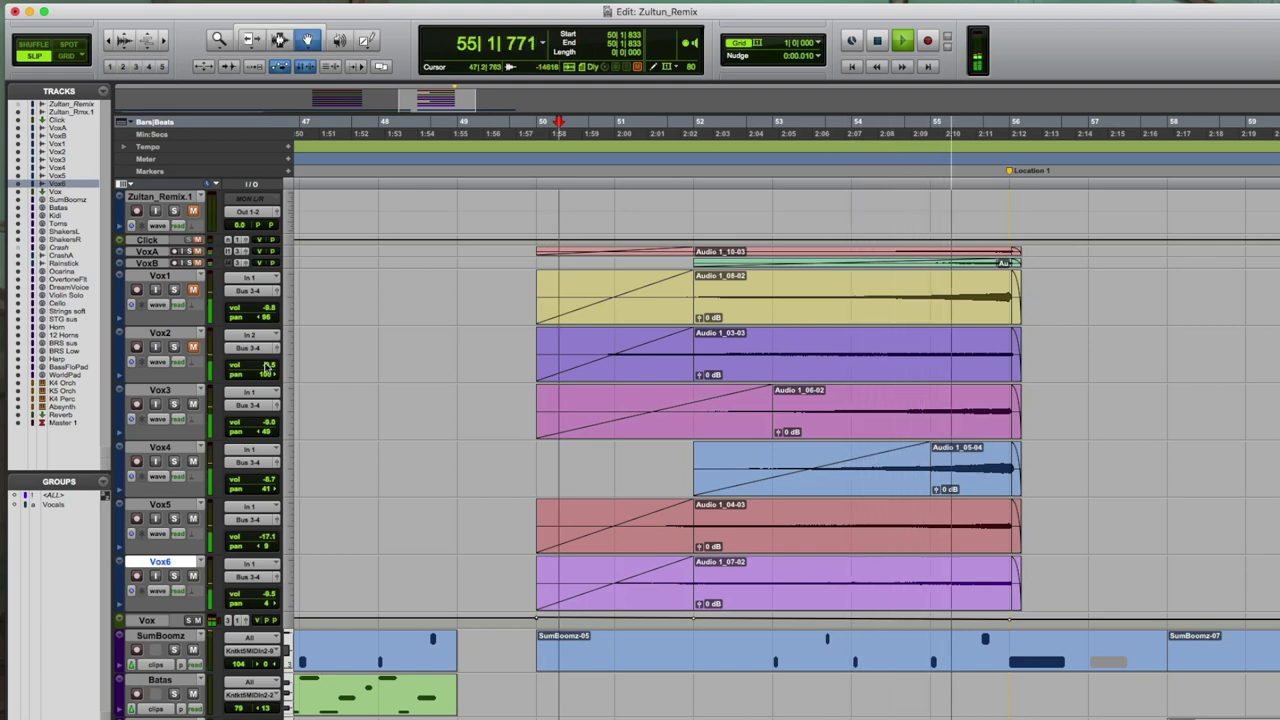
pyautogui.press('space')
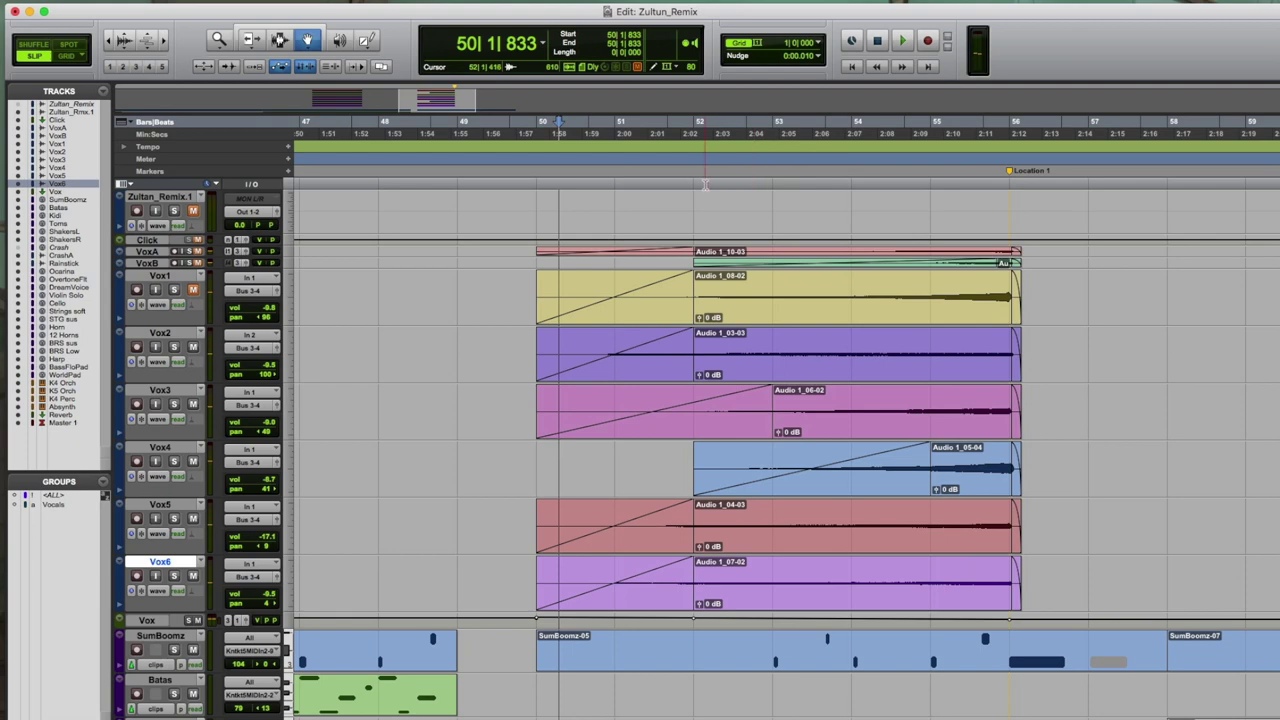
# Unmute Vox1 and play all six vocal layers from 52|1|416, and replay them from 51|3|027
pyautogui.press('space')
pyautogui.click(179, 337)
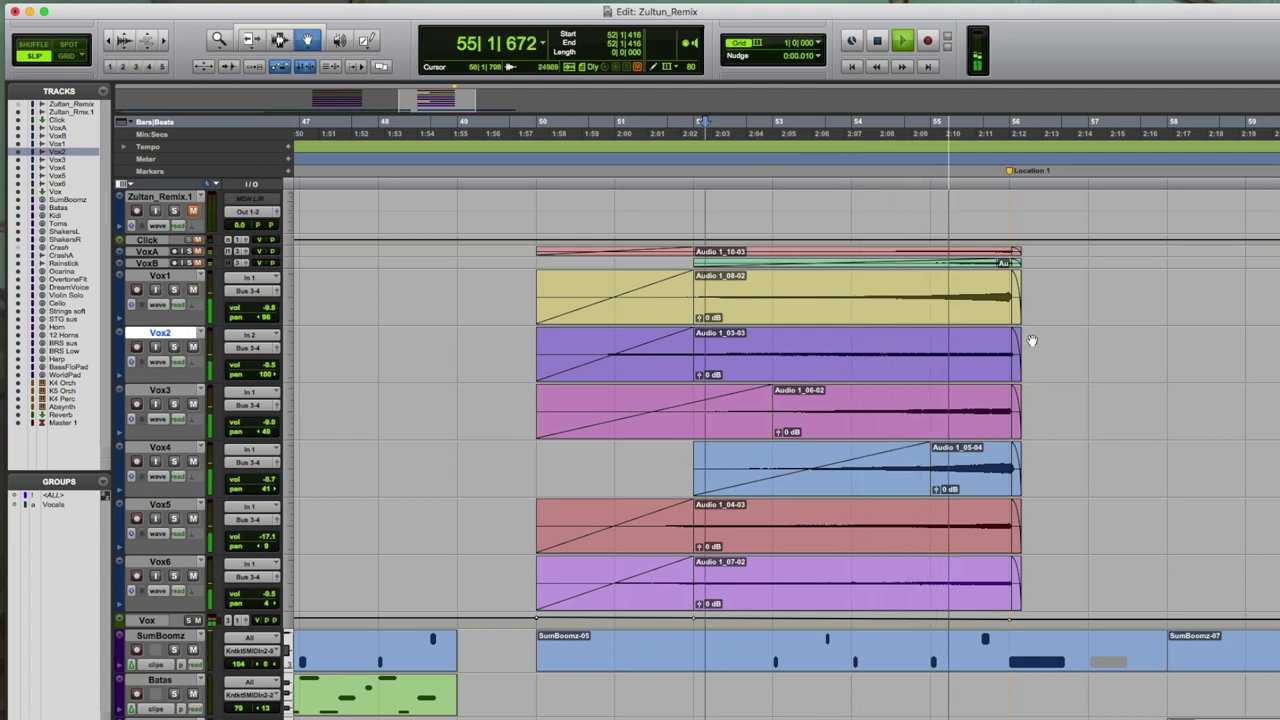
pyautogui.press('space')
pyautogui.click(668, 185)
pyautogui.press('space')
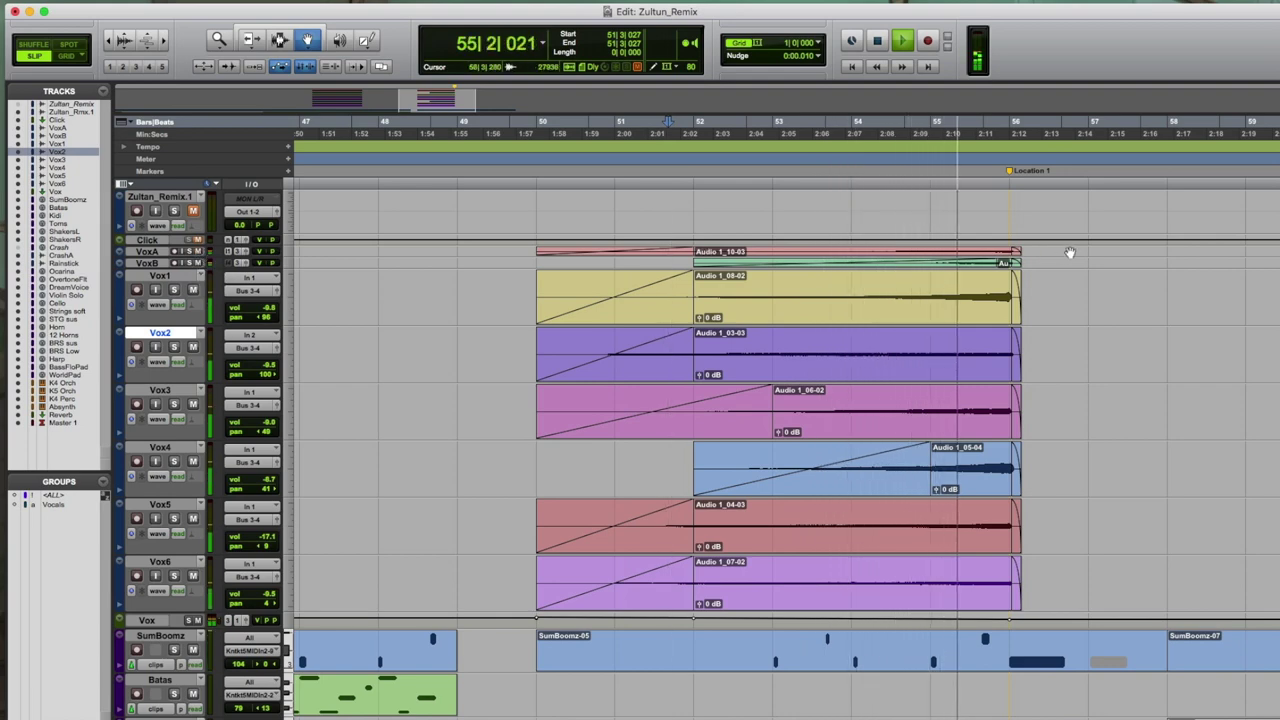
# Stop playback, hide the Tracks and Groups lists, and review the orchestral and percussion tracks across bars 1 to 59
pyautogui.scroll(-2, 1070, 253)
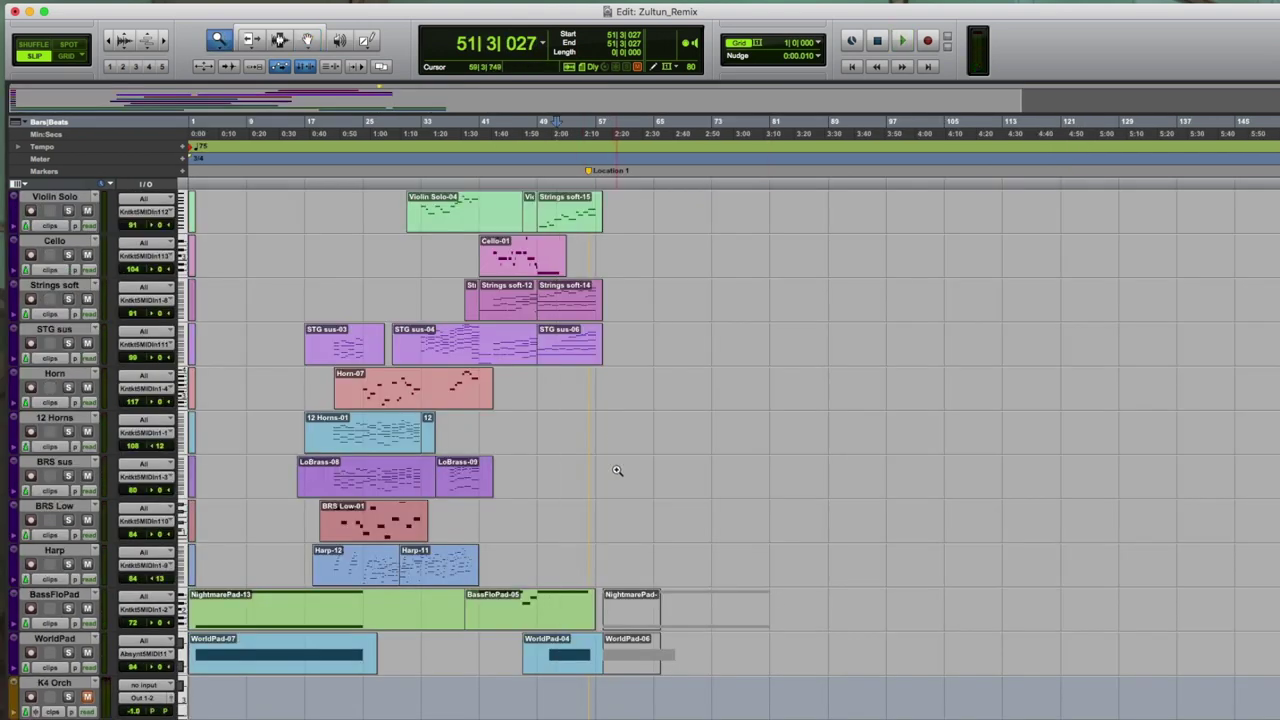
pyautogui.moveTo(624, 304); pyautogui.dragTo(66, 330)
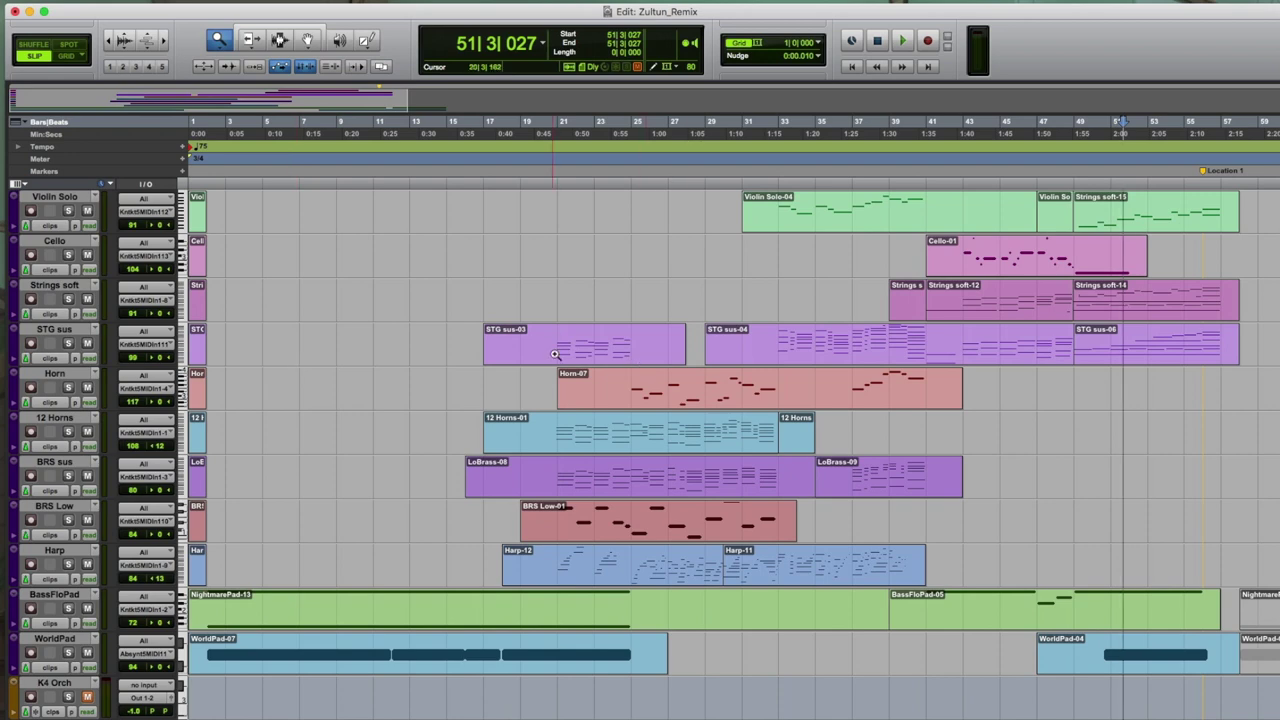
pyautogui.scroll(5, 1051, 434)
pyautogui.scroll(6, 1051, 434)
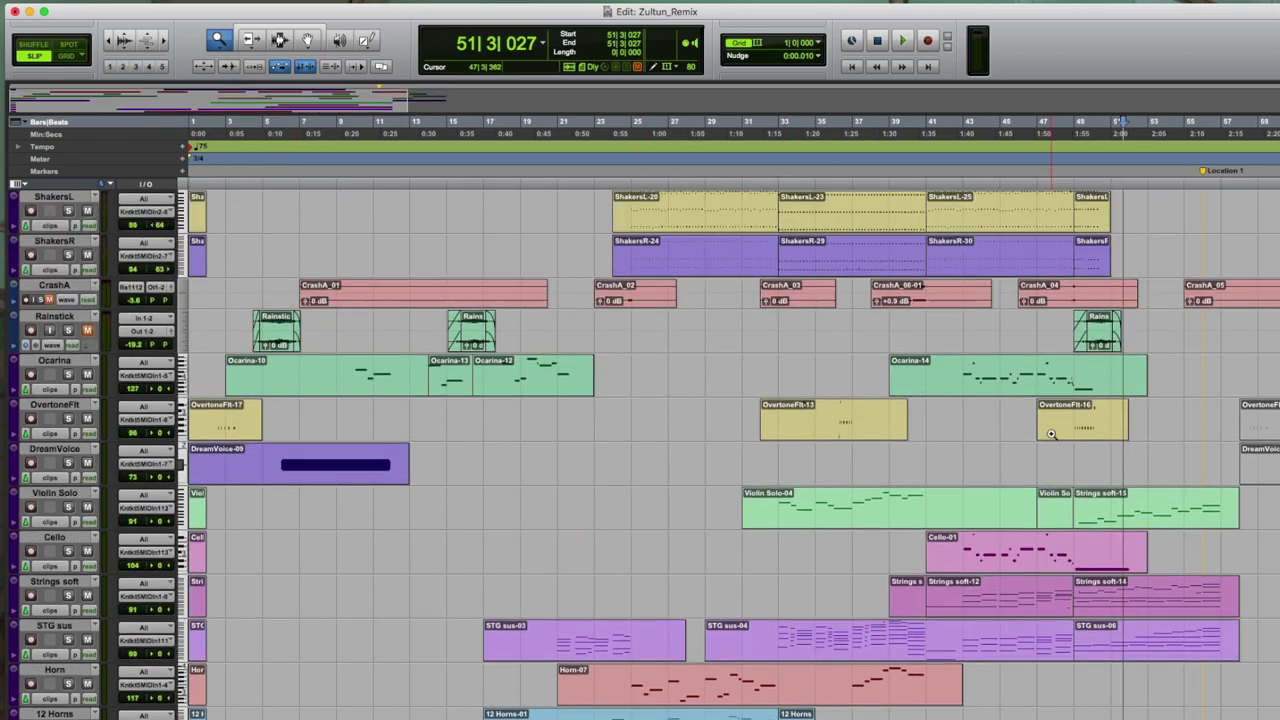